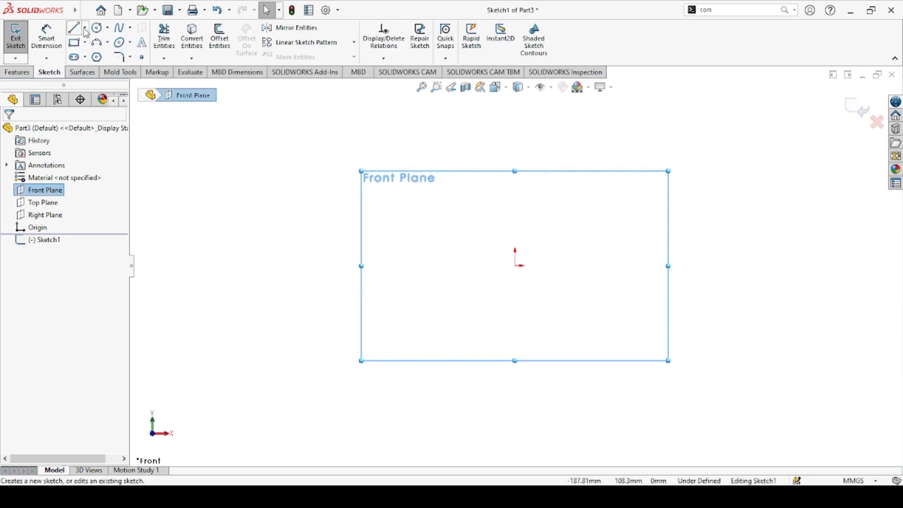
- Sketch a vertical construction centerline about 75 mm long, starting at the origin and running upward
left_click(86, 29)
left_click(92, 54)
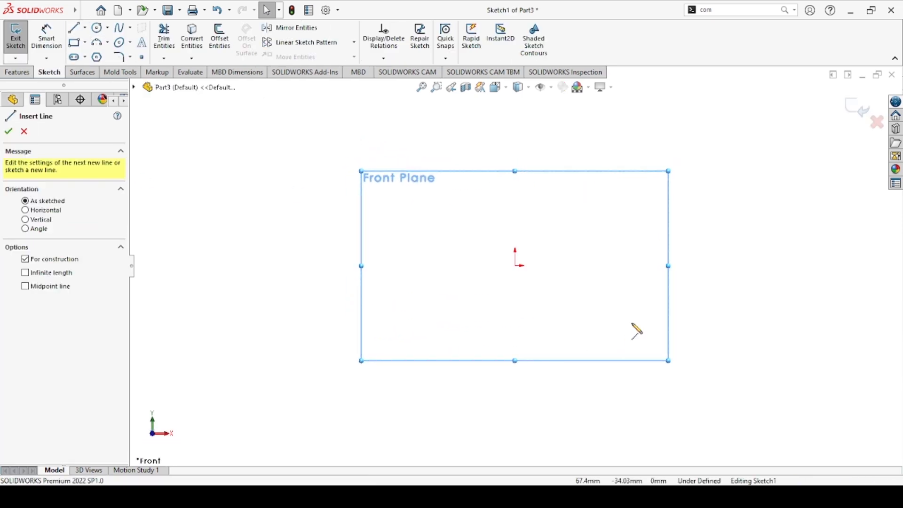
left_click(515, 266)
left_click(514, 266)
left_click(514, 136)
key("Escape")
key("Escape")
- Dimension the vertical centerline's length as 200 mm
key("d")
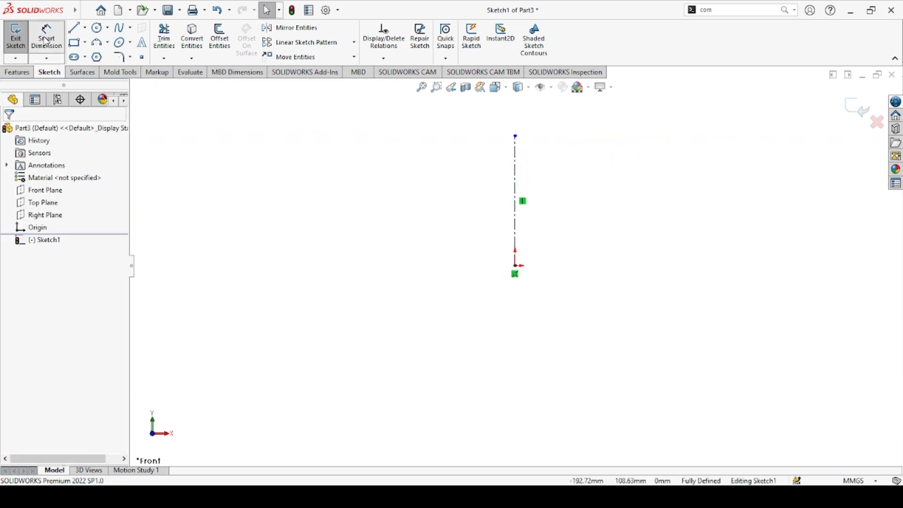
left_click(517, 162)
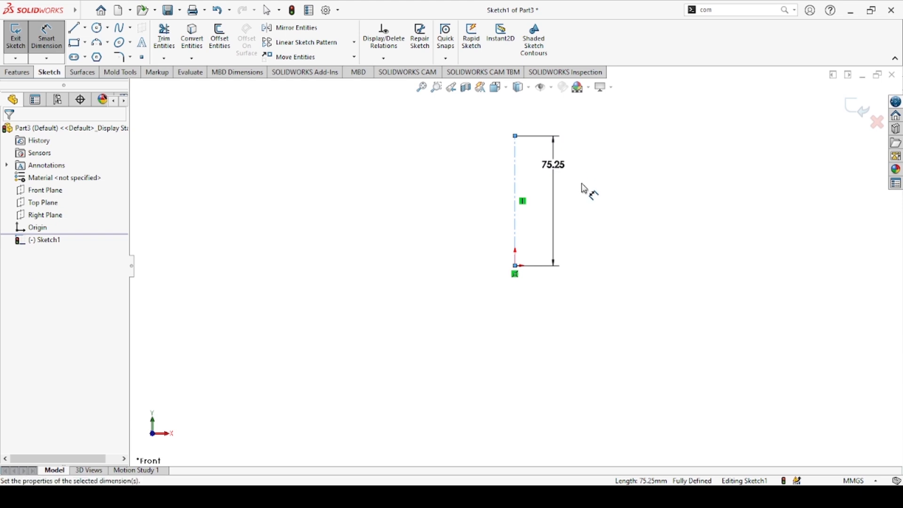
left_click(553, 165)
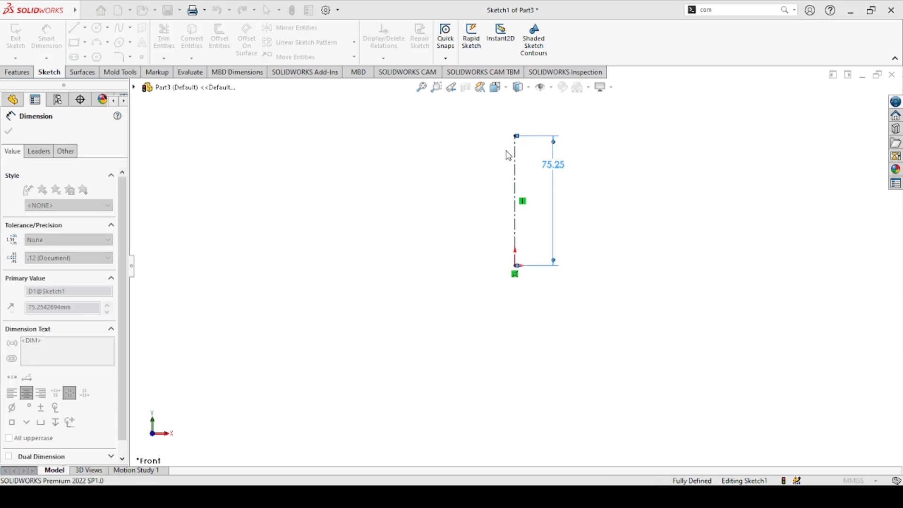
type("200")
key("Return")
left_click(9, 133)
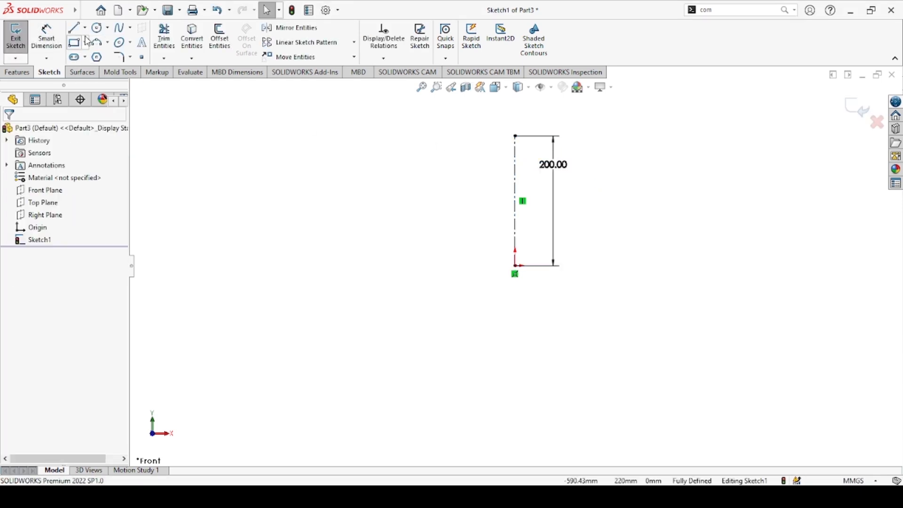
- Sketch a horizontal line about 99 mm long from the origin toward negative X as the base edge
key("l")
left_click(516, 267)
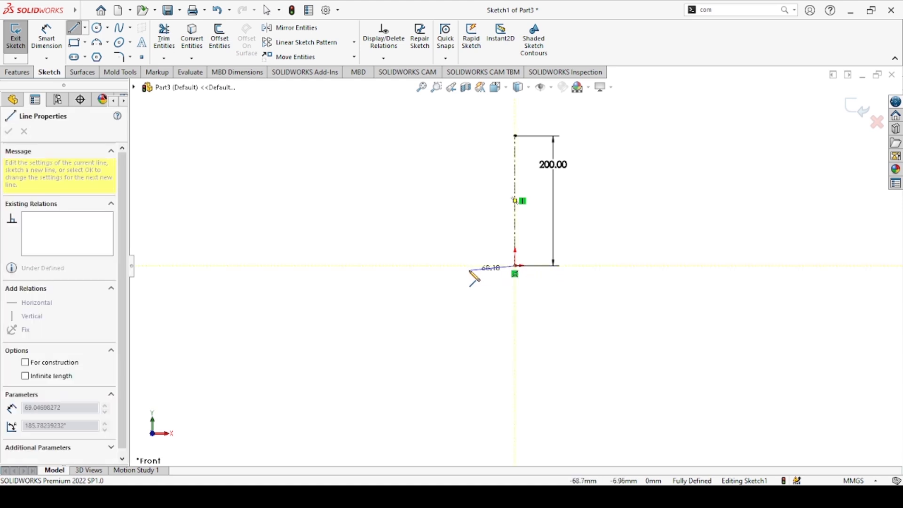
left_click(450, 265)
key("Escape")
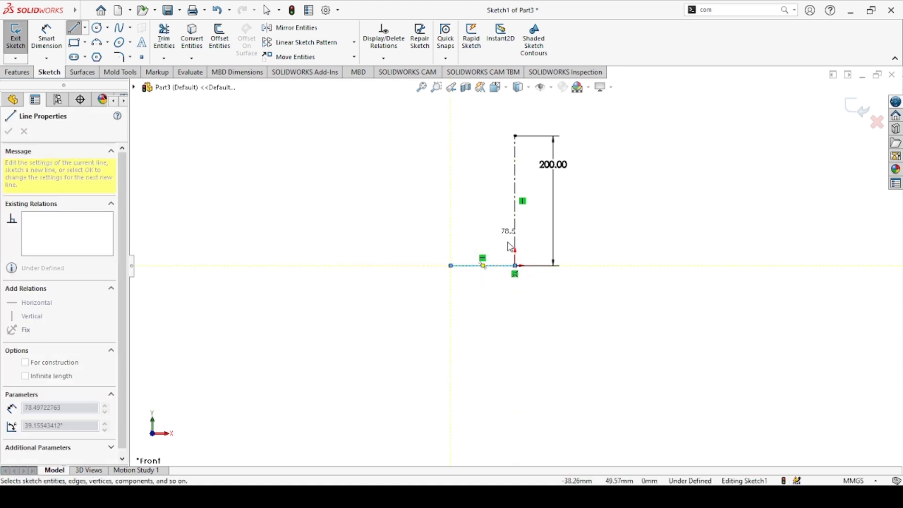
key("Escape")
- Sketch a horizontal line about 65 mm long from the centerline's upper endpoint, on the same side as the base line
left_click(74, 28)
left_click(516, 136)
left_click(472, 136)
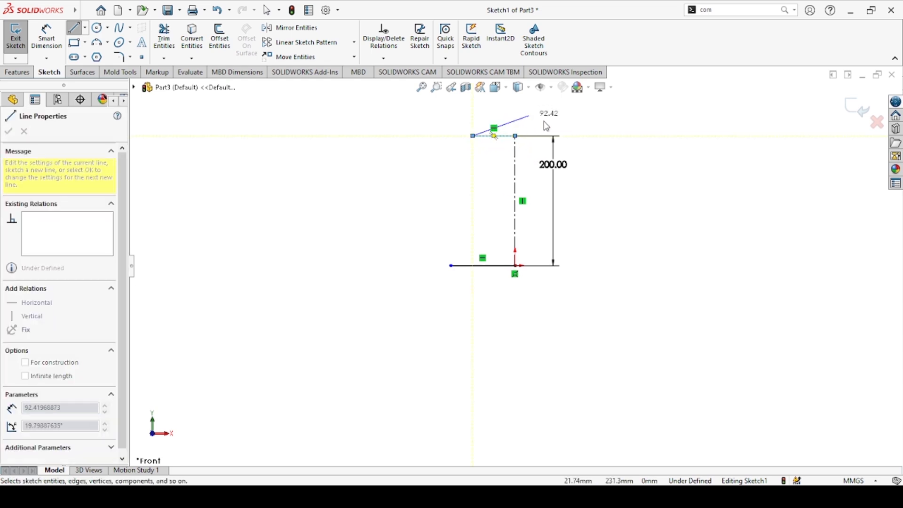
key("Escape")
key("f")
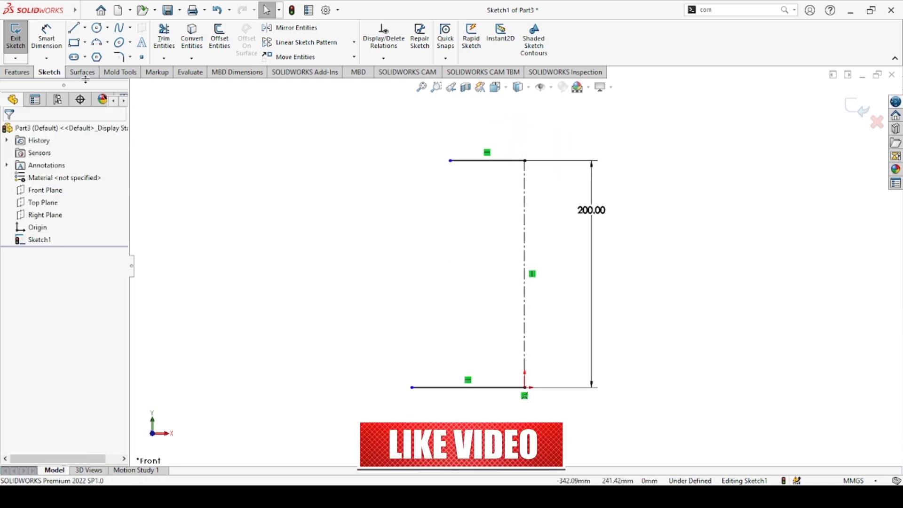
- Dimension the base line's length as 70 mm
left_click(50, 46)
left_click(516, 389)
left_click(490, 416)
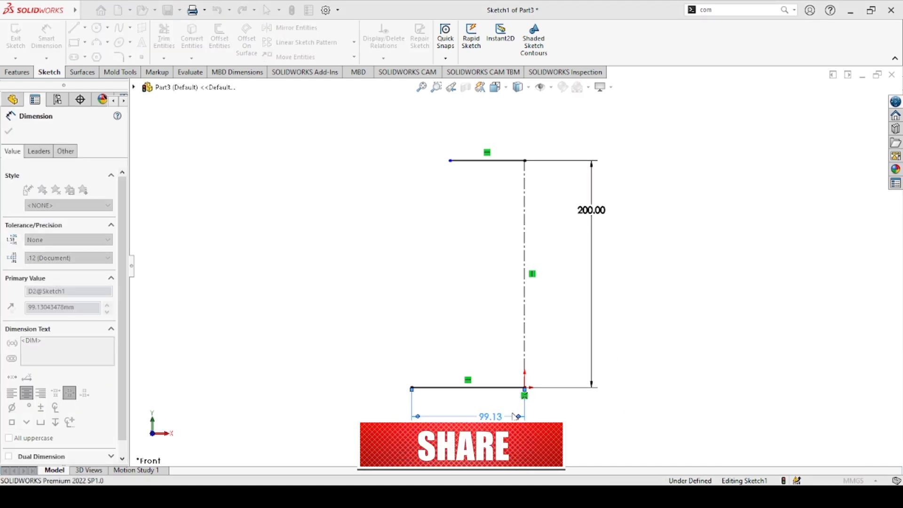
type("70")
key("Return")
- Dimension the upper horizontal line's length as 50 mm
left_click(471, 161)
left_click(466, 203)
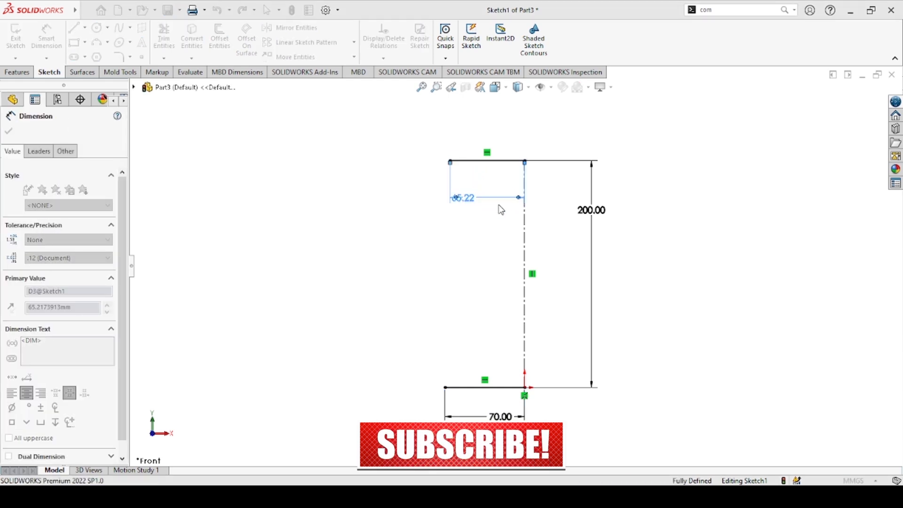
type("50")
key("Return")
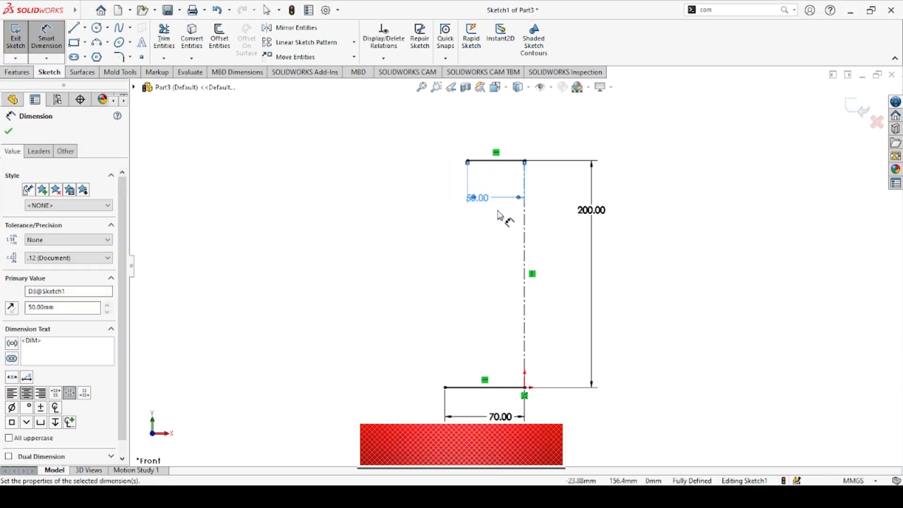
left_click(9, 132)
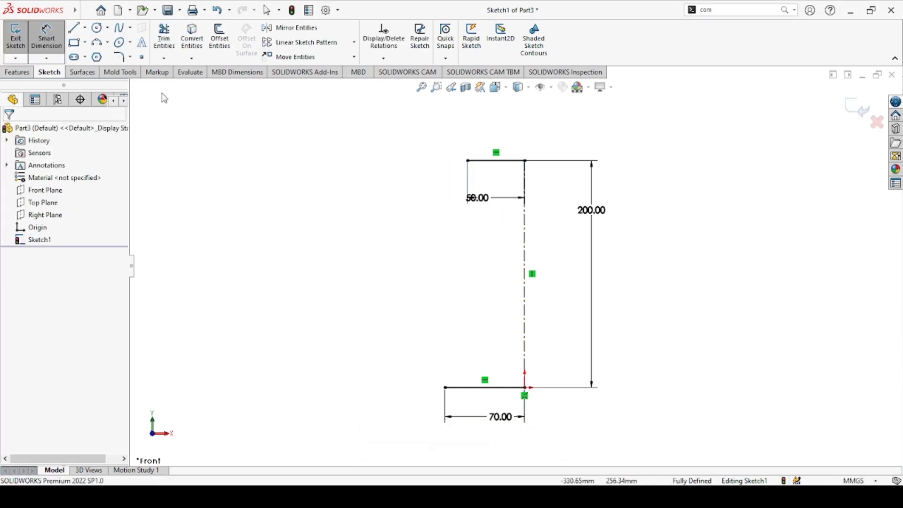
- Draw a two-point spline joining the outer end of the upper line to the outer end of the base line
left_click(468, 161)
left_click(445, 387)
key("Escape")
key("Escape")
- Shape the spline with its end tangent handles so it bulges outward near the base and curves inward toward the upper line
left_click(465, 251)
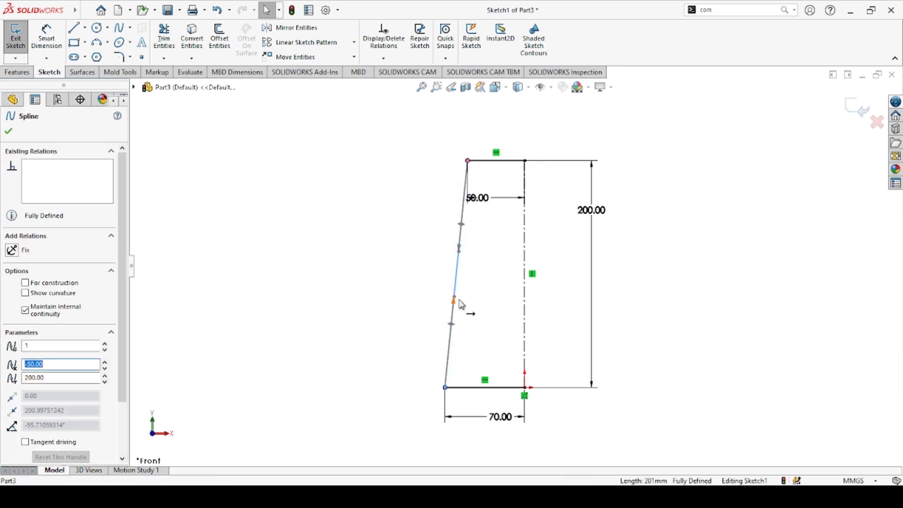
left_click_drag(455, 296, 401, 318)
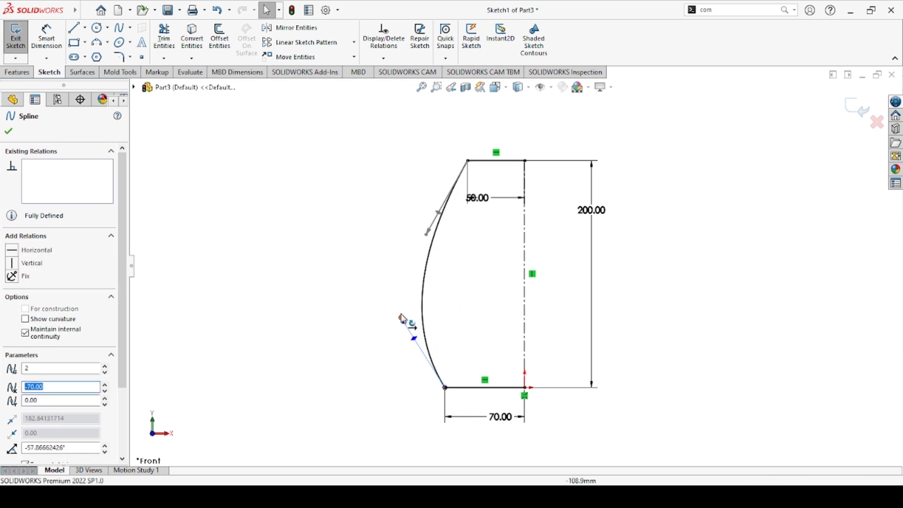
left_click_drag(428, 234, 457, 235)
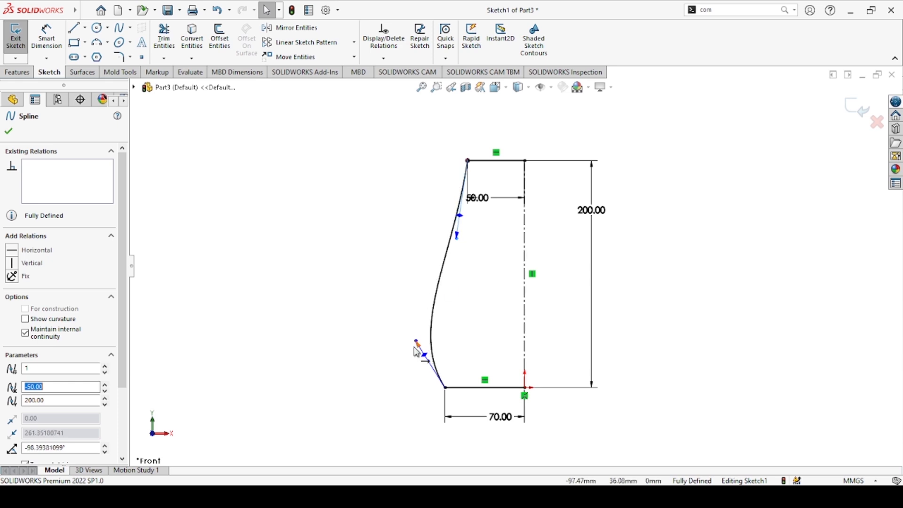
left_click_drag(417, 344, 369, 351)
mouse_move(457, 237)
left_mouse_down()
mouse_move(465, 235)
mouse_move(456, 241)
left_mouse_up()
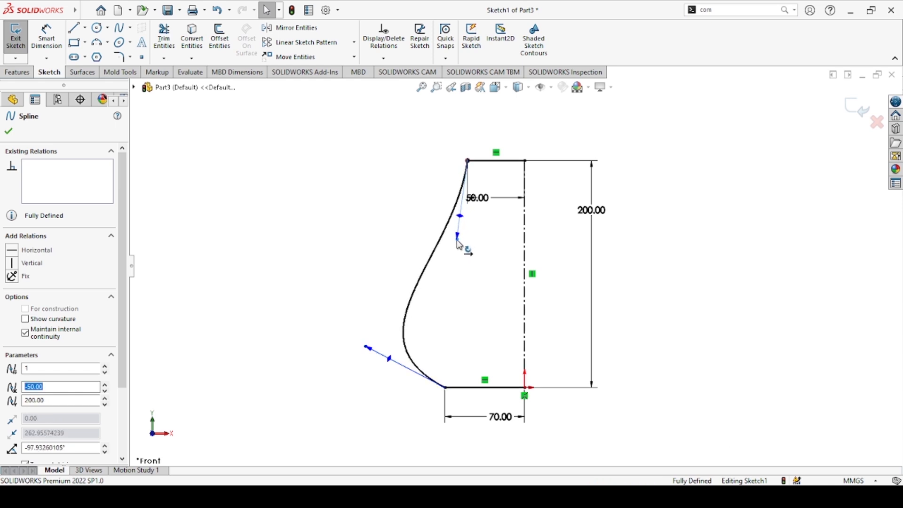
left_click(41, 45)
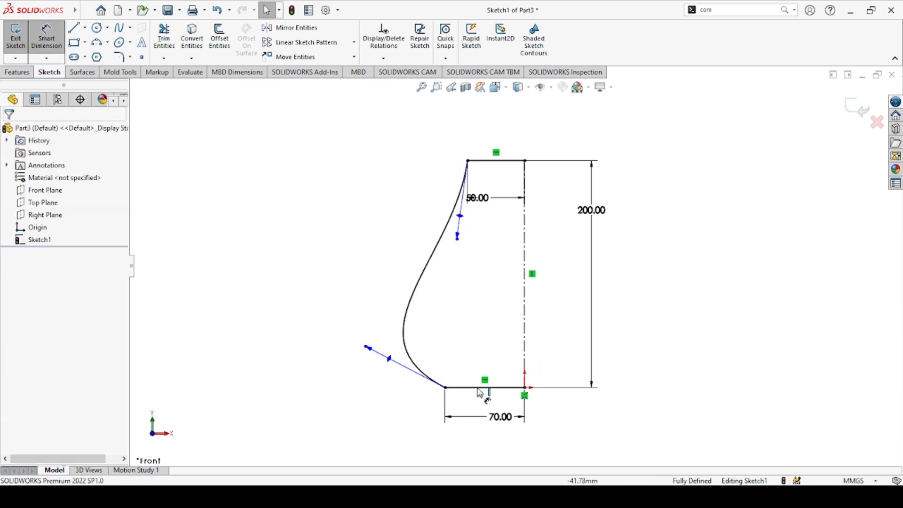
left_click(366, 348)
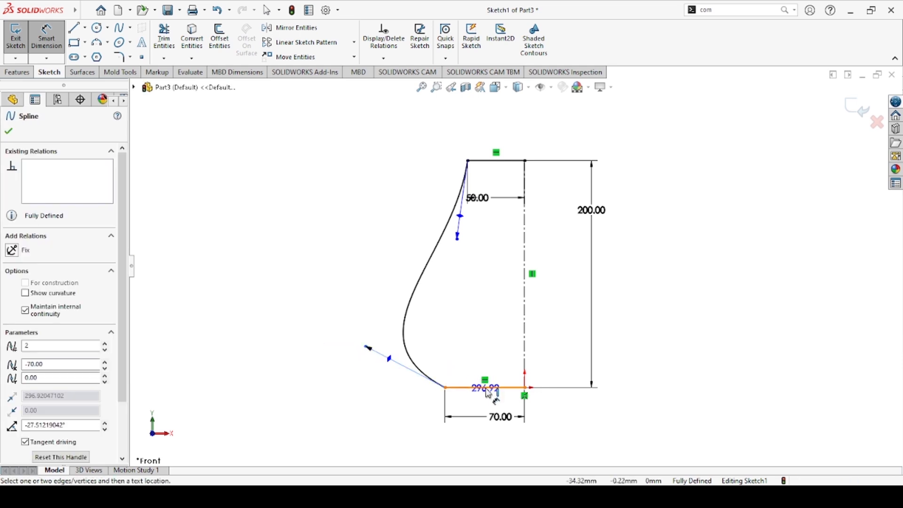
left_click(490, 388)
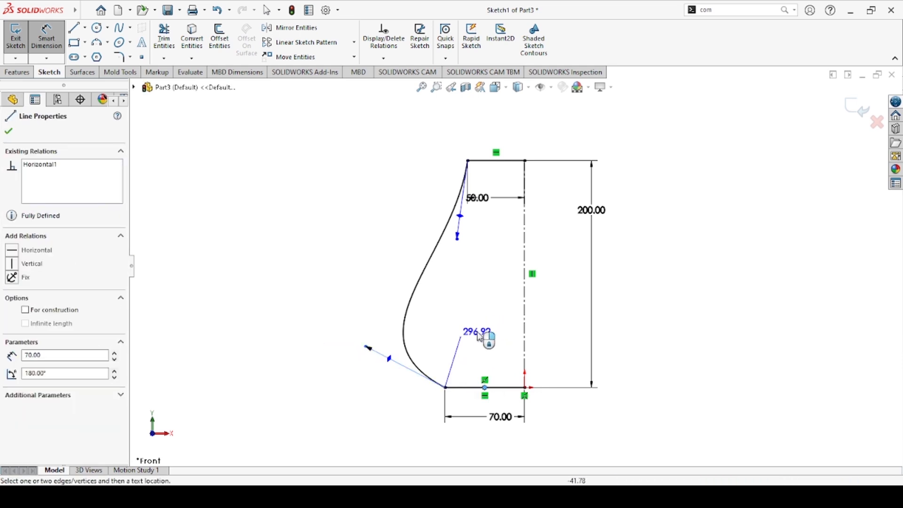
key("Escape")
key("Escape")
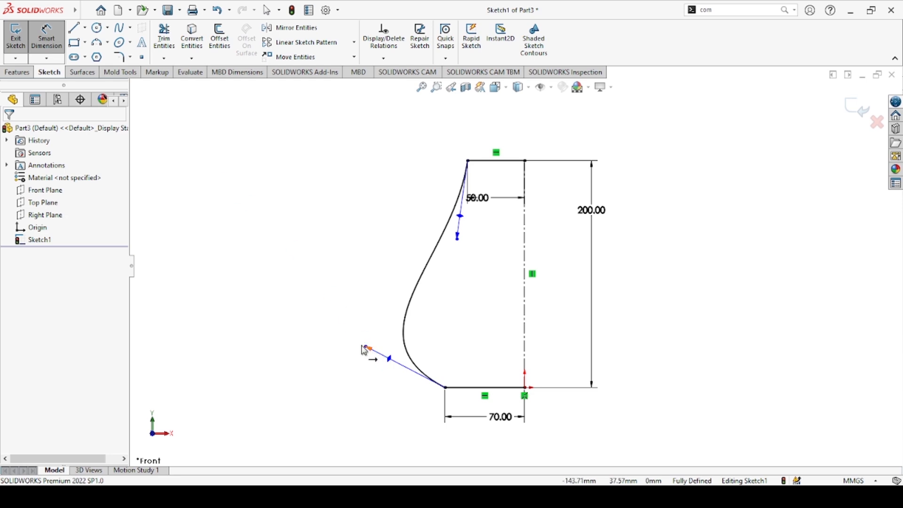
- Dimension the angle between the spline's lower tangent handle and the base line as 150°
left_click(365, 347)
left_click(501, 388)
left_click(460, 359)
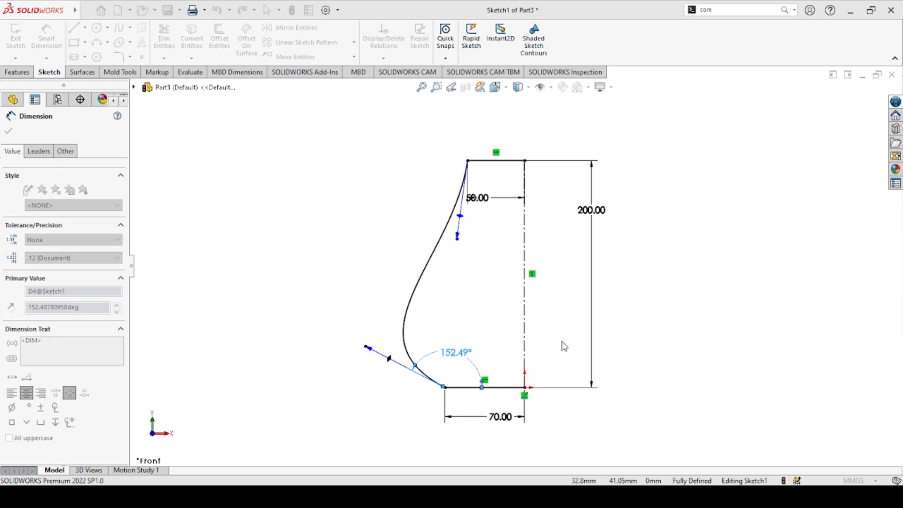
type("150")
key("Return")
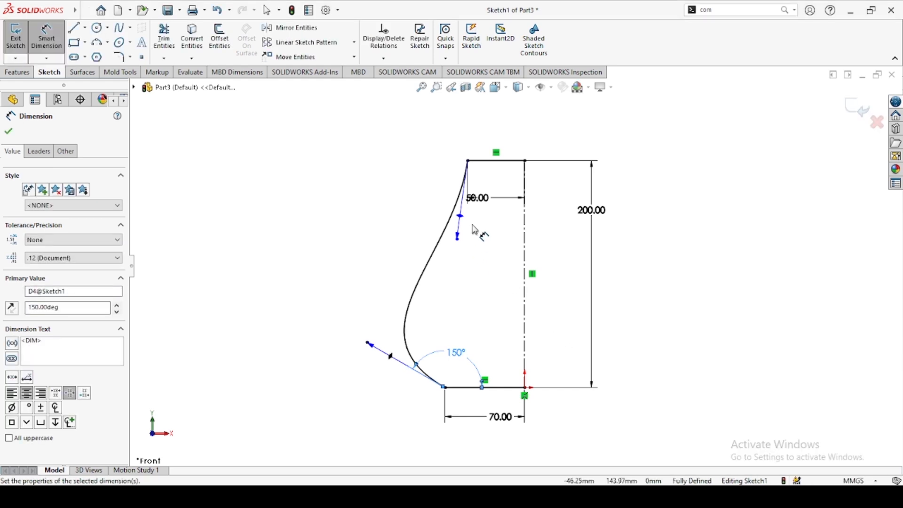
- Dimension the angle between the spline's upper tangent handle and the upper horizontal line as 98°
scroll(472, 231, "down", 1)
left_click(454, 254)
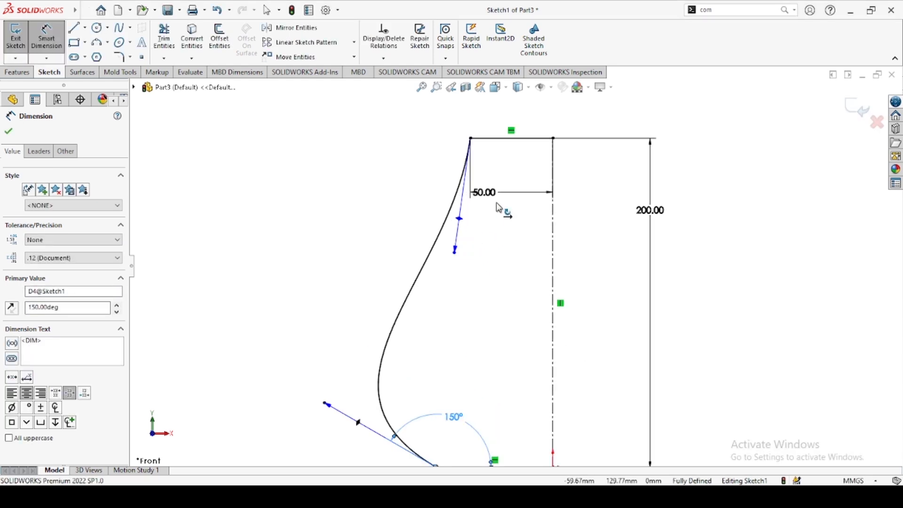
left_click(537, 139)
left_click(514, 181)
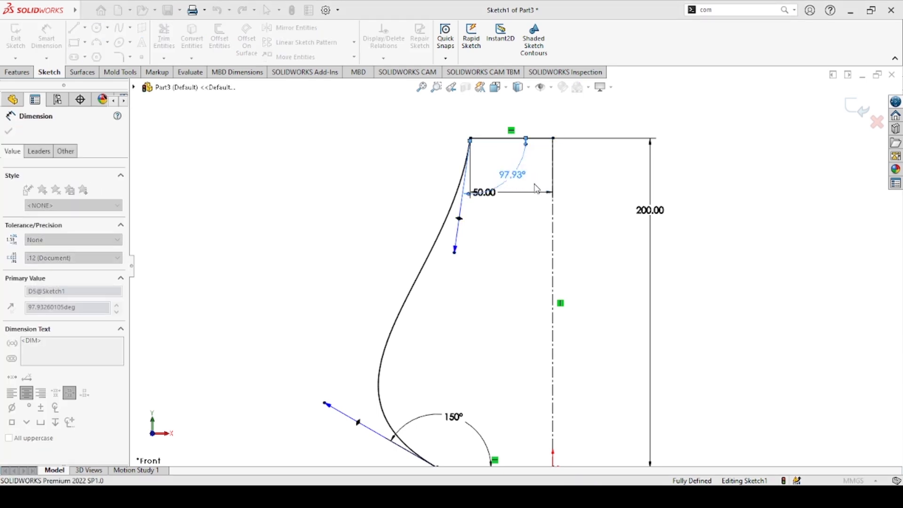
type("98")
key("Return")
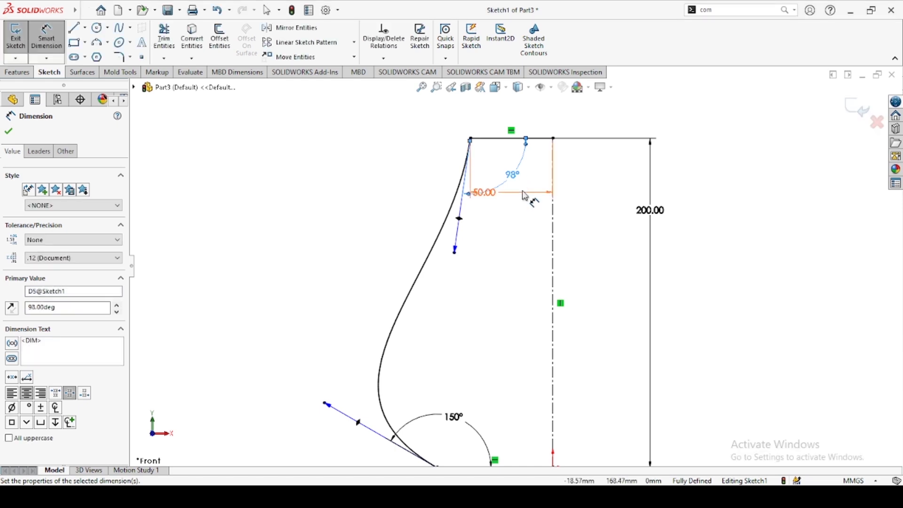
- Dimension the tangent magnitude of the spline's upper handle as 160 mm
left_click(456, 251)
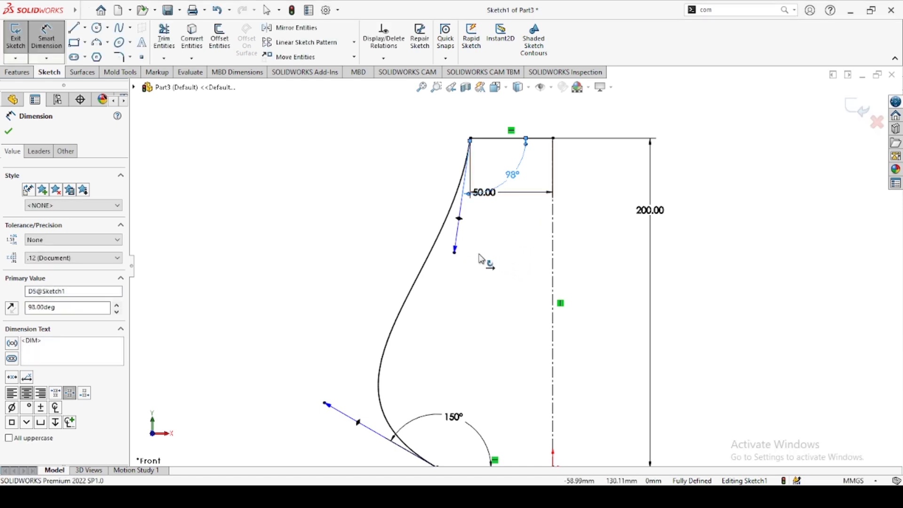
left_click(526, 240)
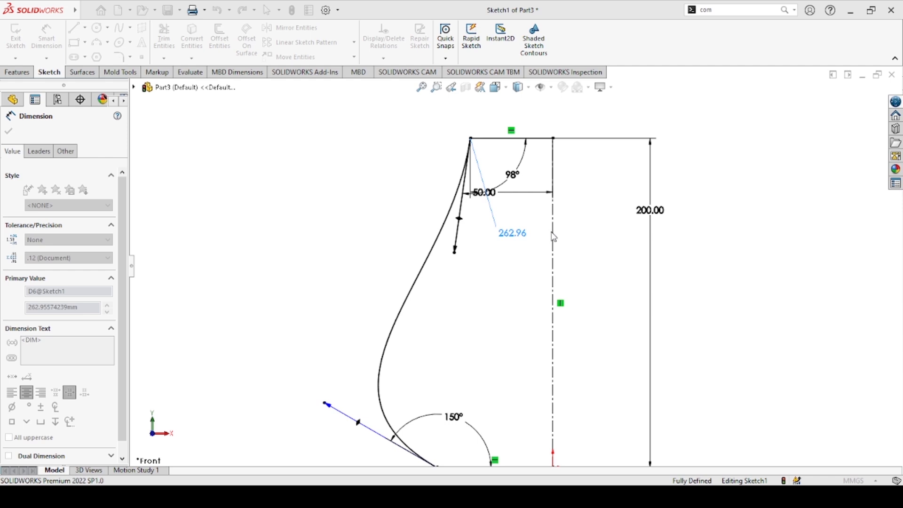
type("160")
key("Return")
scroll(526, 282, "up", 3)
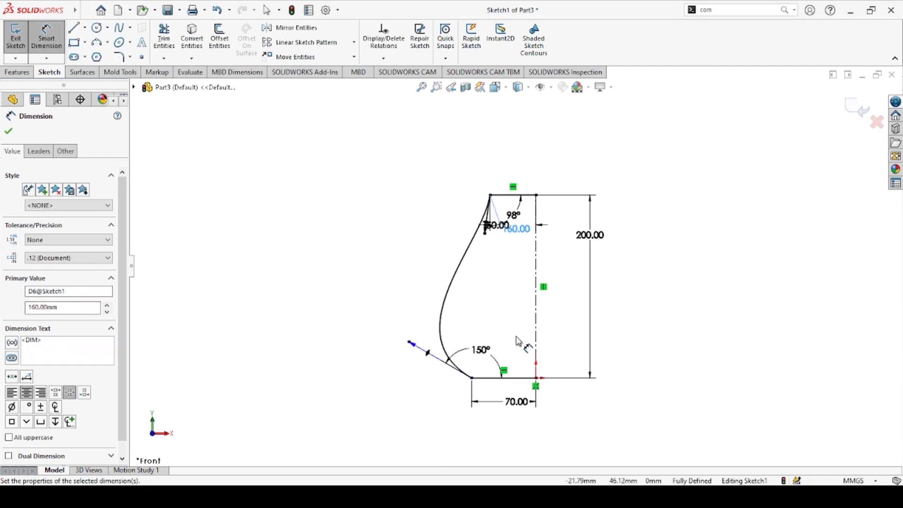
- Change the upper spline handle's tangent magnitude to 265 mm
double_click(517, 229)
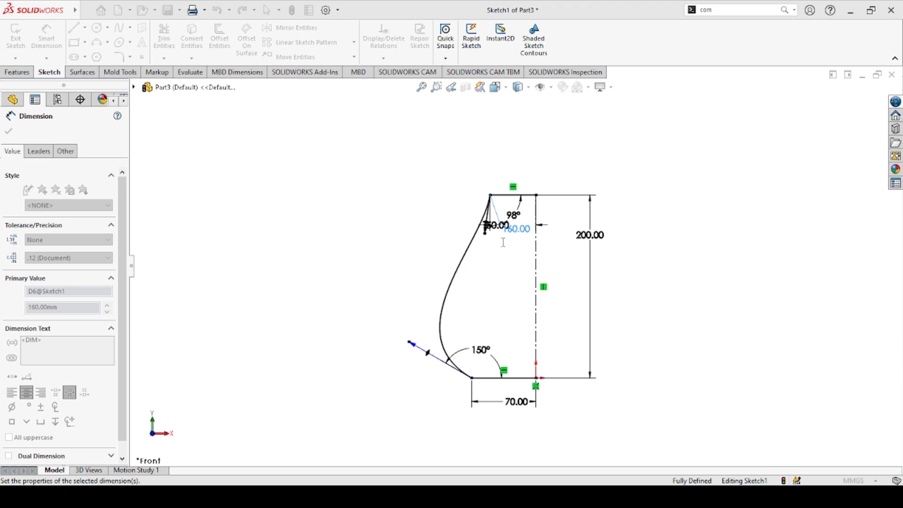
type("265")
key("Return")
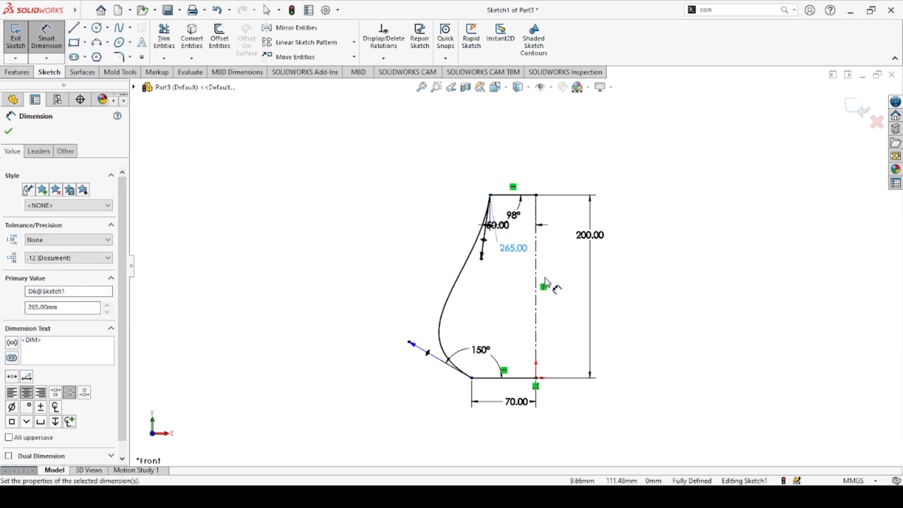
- Dimension the tangent magnitude of the spline's lower handle as 290 mm and finish dimensioning
left_click(412, 348)
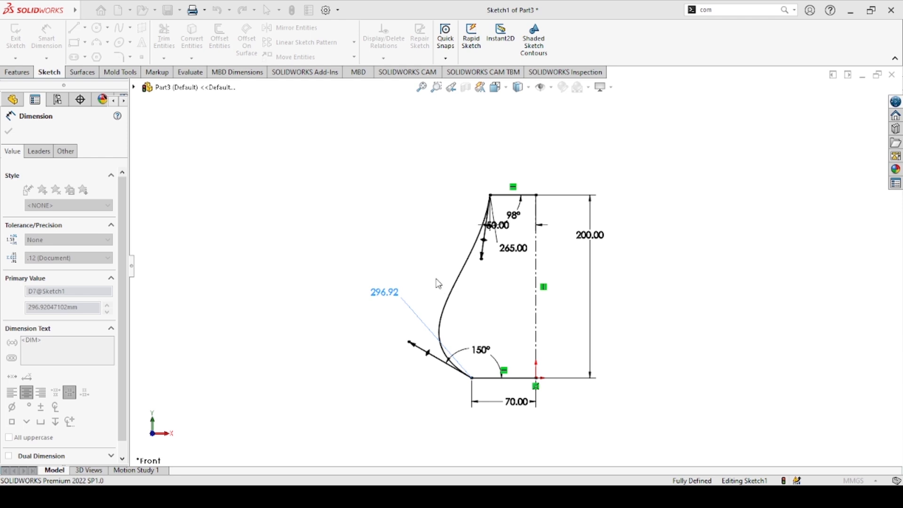
type("290")
key("Return")
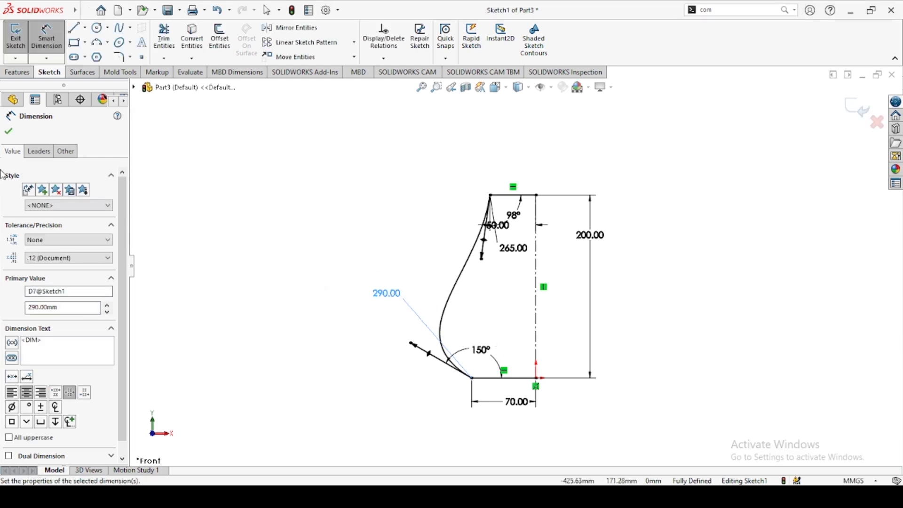
left_click(8, 134)
- Revolve the profile around the vertical centerline into a solid vase-shaped body
left_click(19, 73)
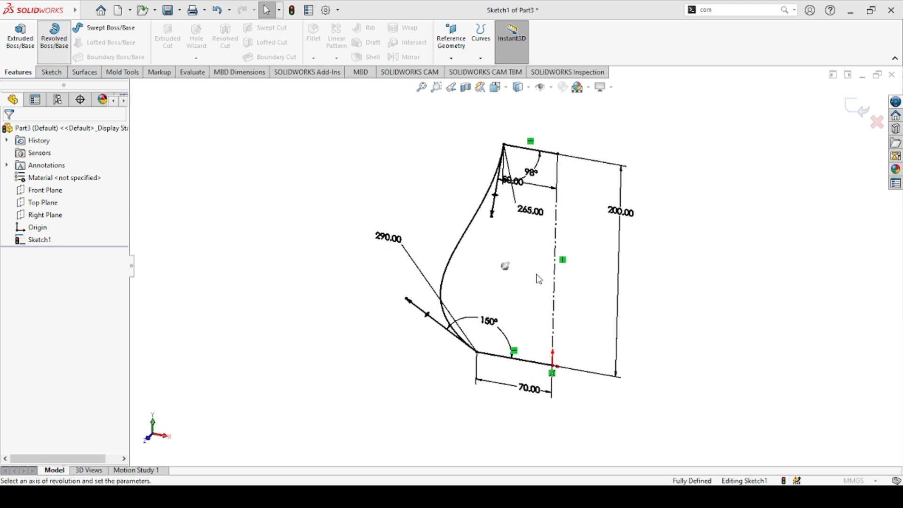
left_click(558, 227)
left_click(8, 133)
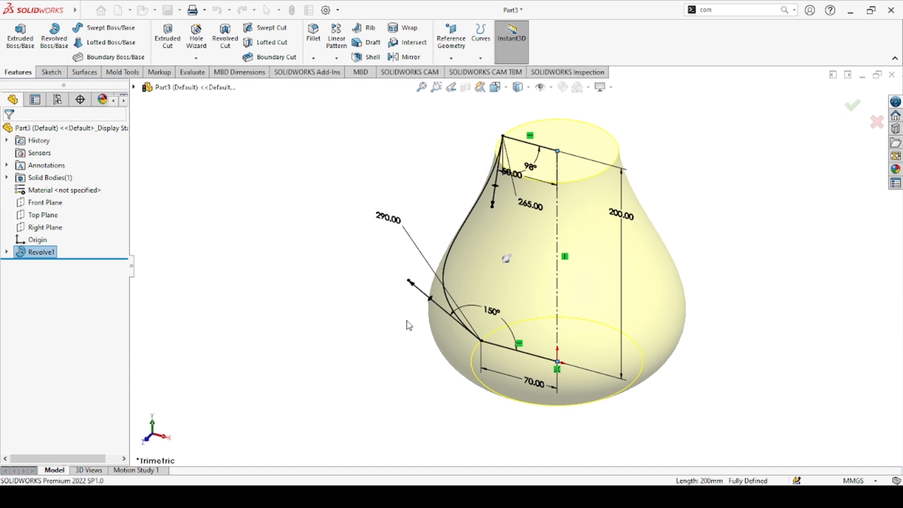
- Sketch a vertical centerline on the Front Plane through the origin, extending beyond the vase's base and rim, and exit the sketch
middle_click_drag(464, 326, 552, 281)
left_click(38, 203)
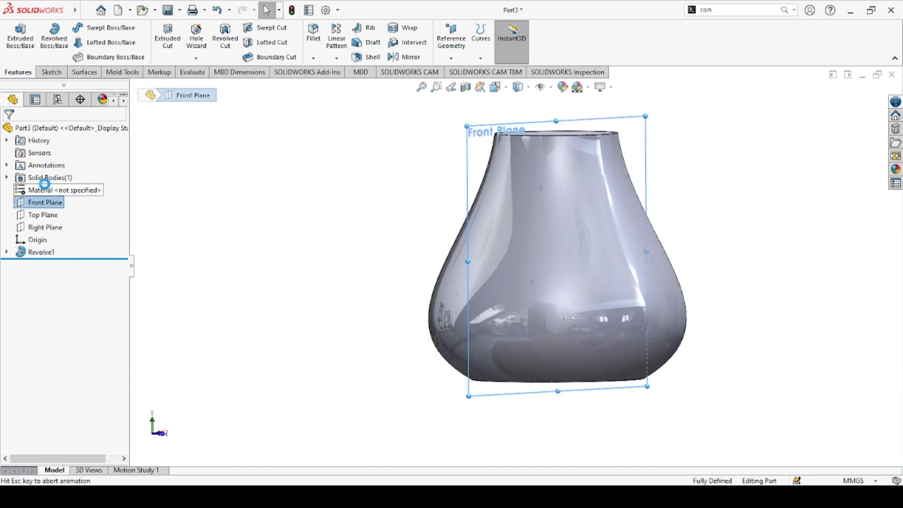
left_click(47, 189)
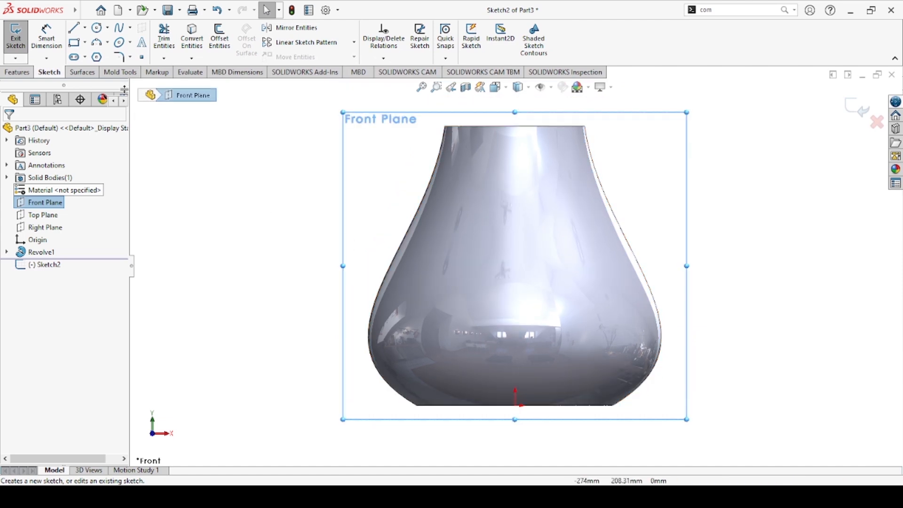
left_click(85, 29)
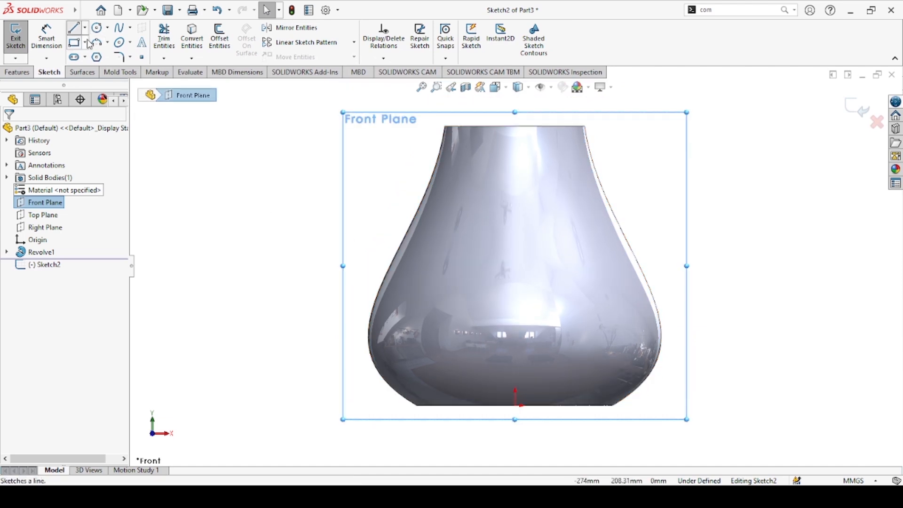
left_click(93, 57)
scroll(546, 347, "up", 3)
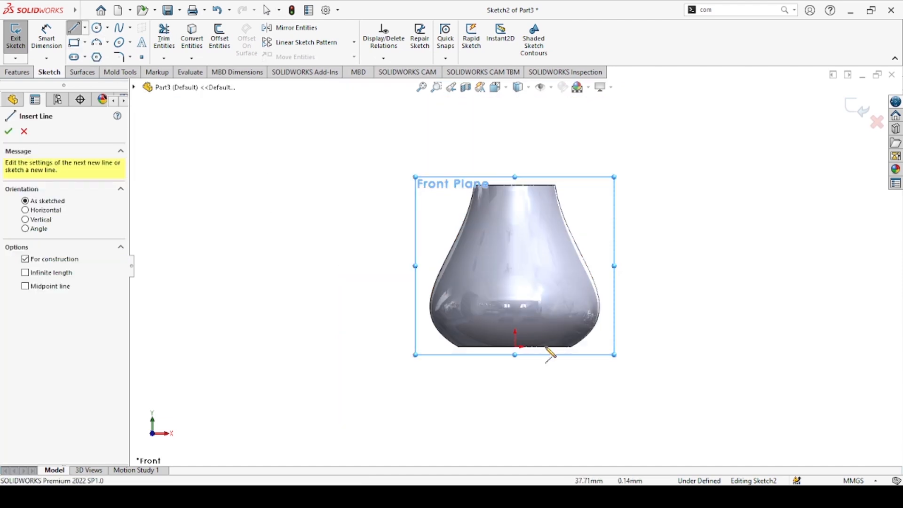
left_click(515, 379)
left_click(514, 120)
key("Escape")
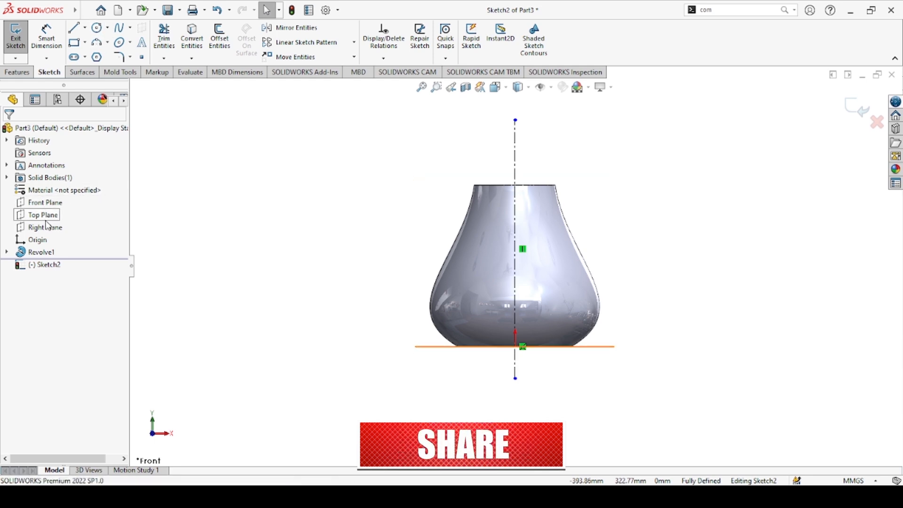
left_click(854, 107)
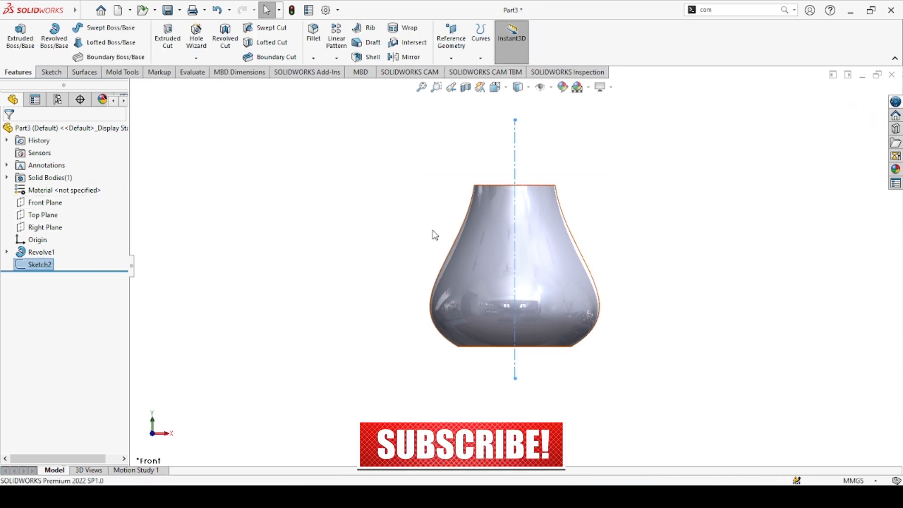
- Create a reference plane parallel to the Top Plane through the lower endpoint of the vertical centerline
left_click(41, 215)
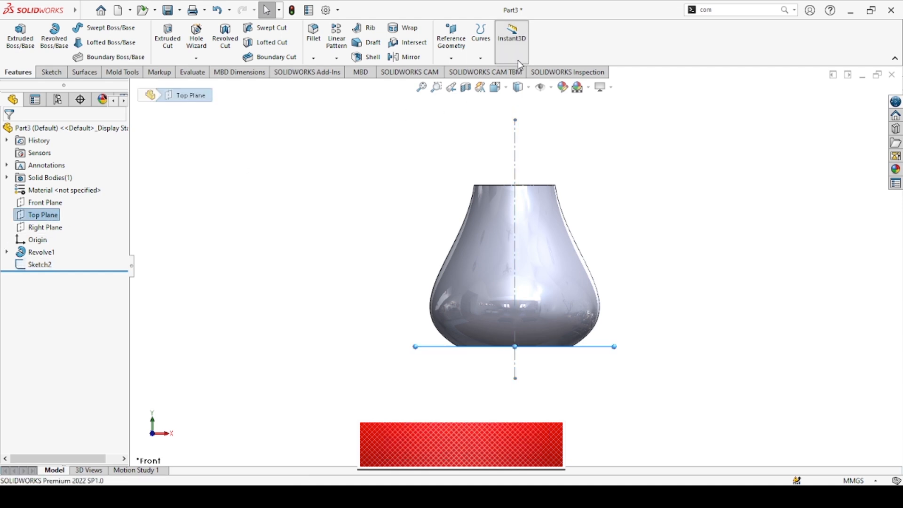
left_click(459, 61)
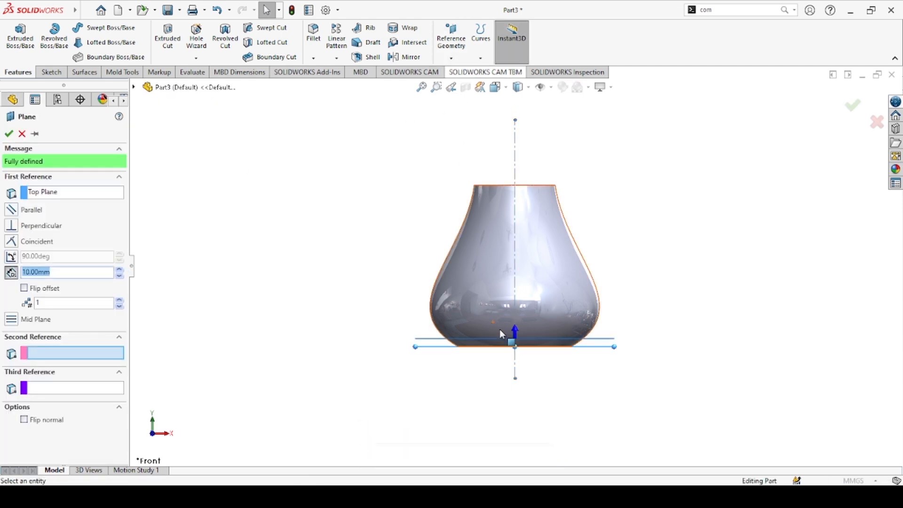
left_click(516, 376)
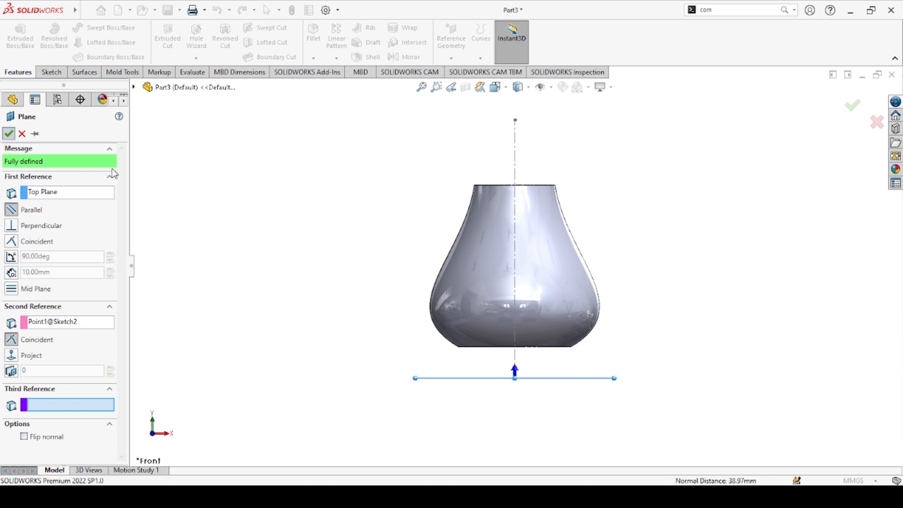
left_click(9, 133)
- Sketch a circle with a radius of about 141 mm, centered on the origin, on the new plane below the vase
middle_click_drag(292, 236, 455, 396)
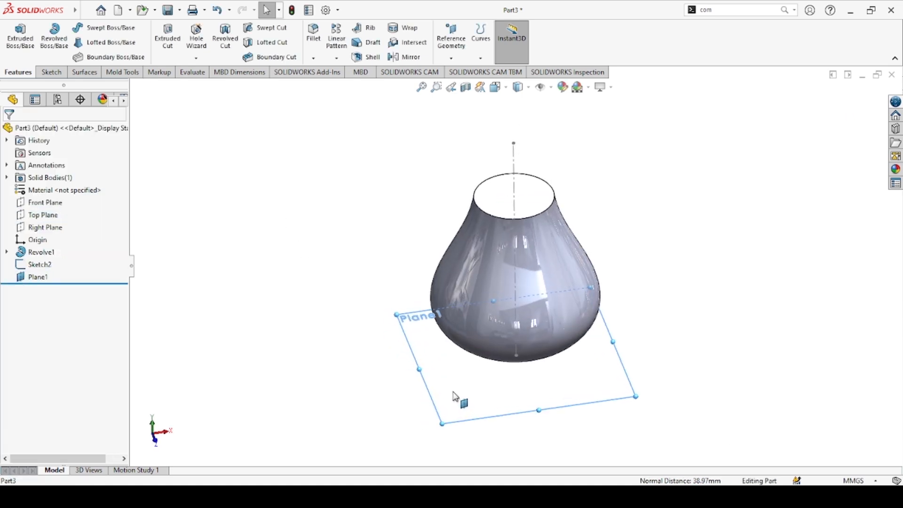
left_click(486, 332)
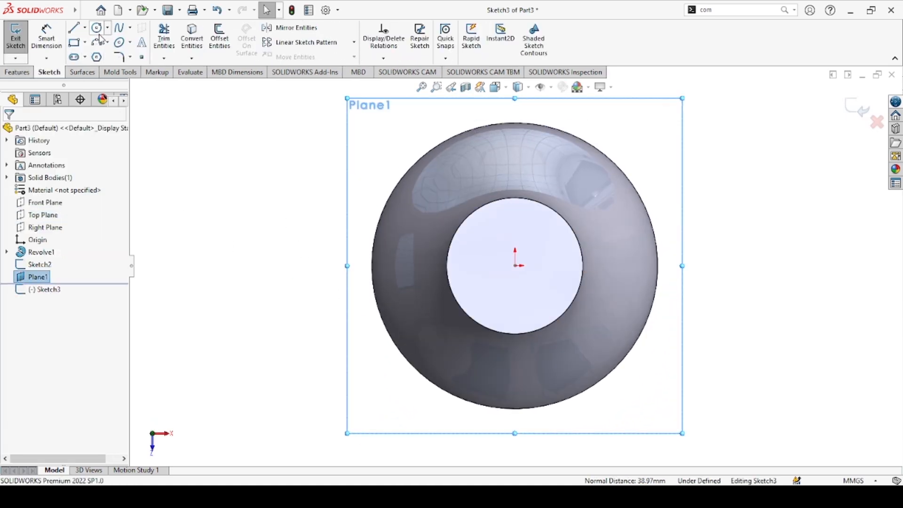
left_click(97, 28)
left_click(515, 266)
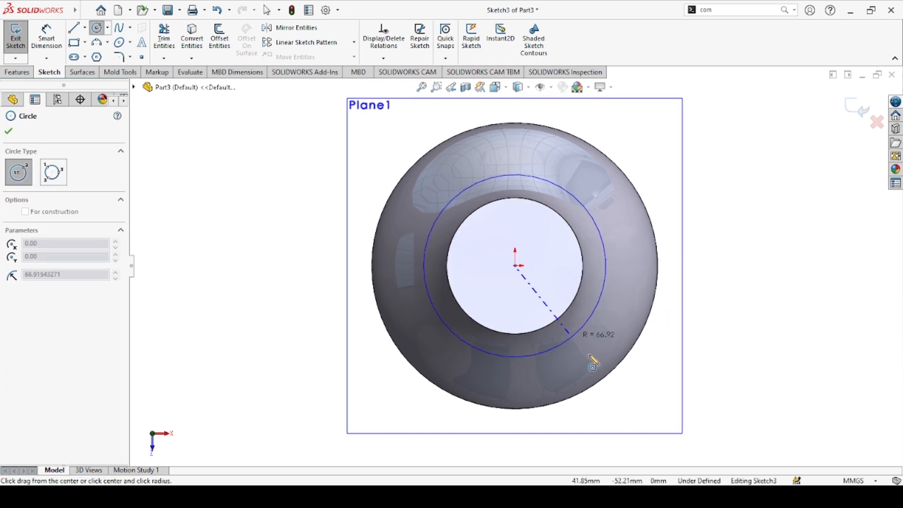
left_click(658, 393)
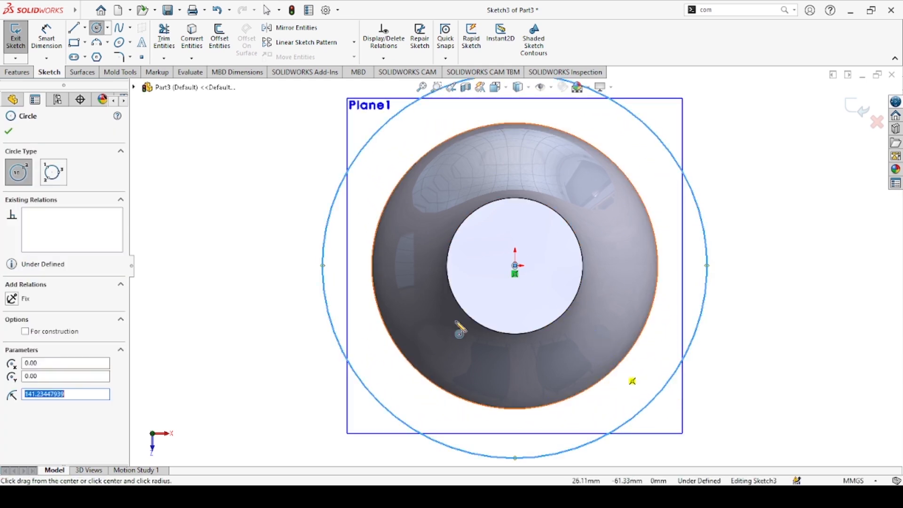
left_click(9, 131)
- Dimension the circle's diameter as 280 mm and finish dimensioning
left_click(45, 39)
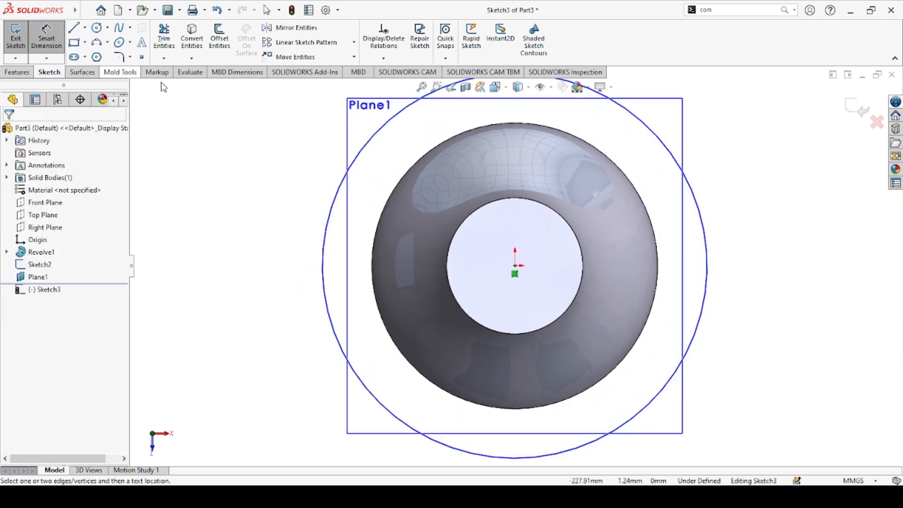
left_click(325, 220)
left_click(278, 247)
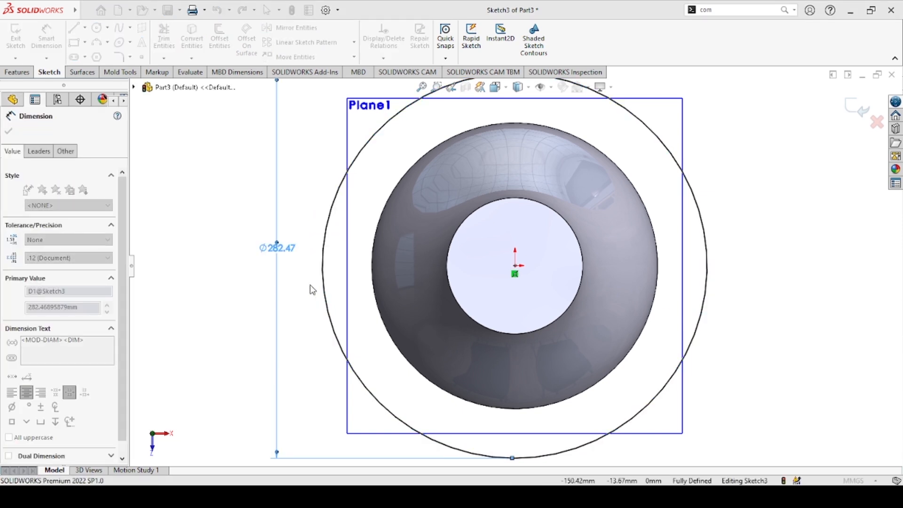
left_click(228, 235)
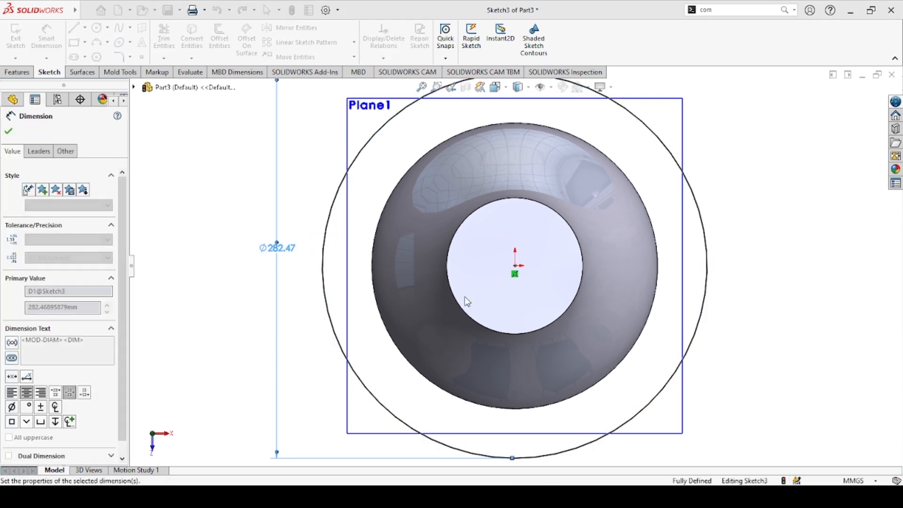
left_click(9, 132)
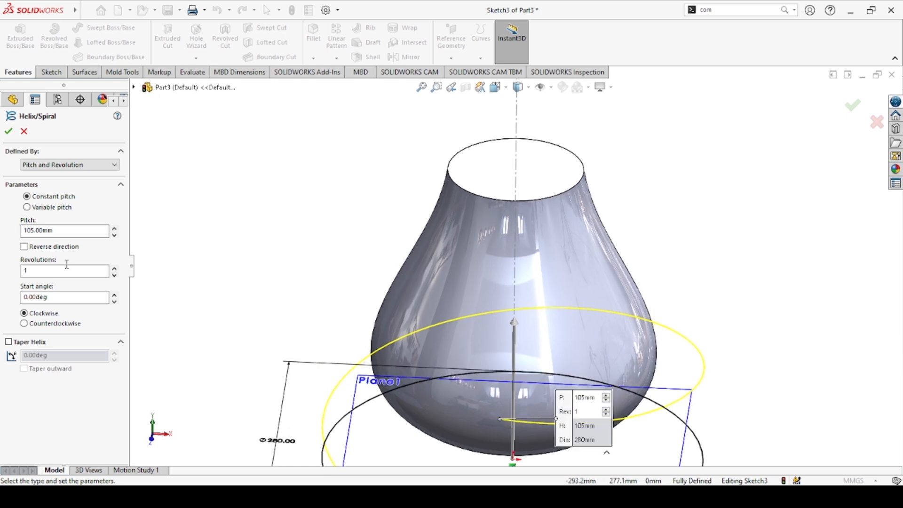
- Create a clockwise constant-pitch helix from the circle with a 200 mm pitch and 2 revolutions
scroll(418, 272, "up", 3)
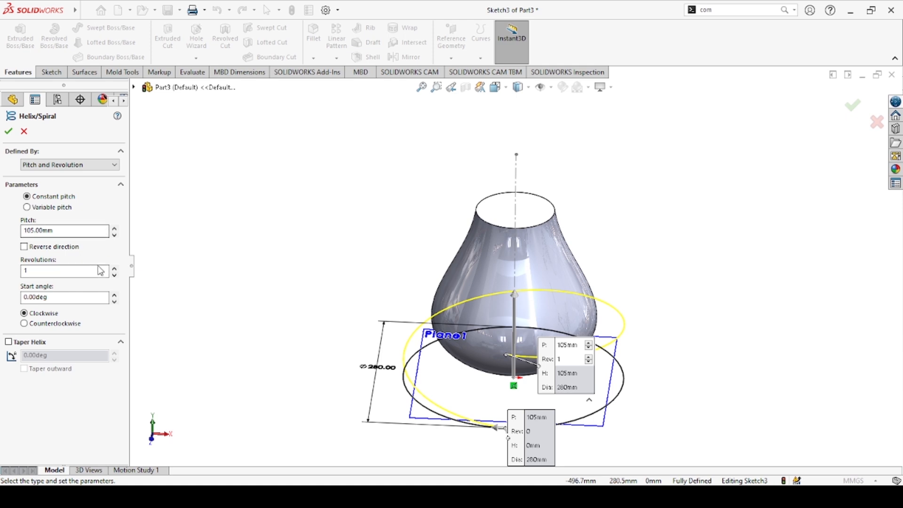
left_click(115, 268)
left_click(115, 268)
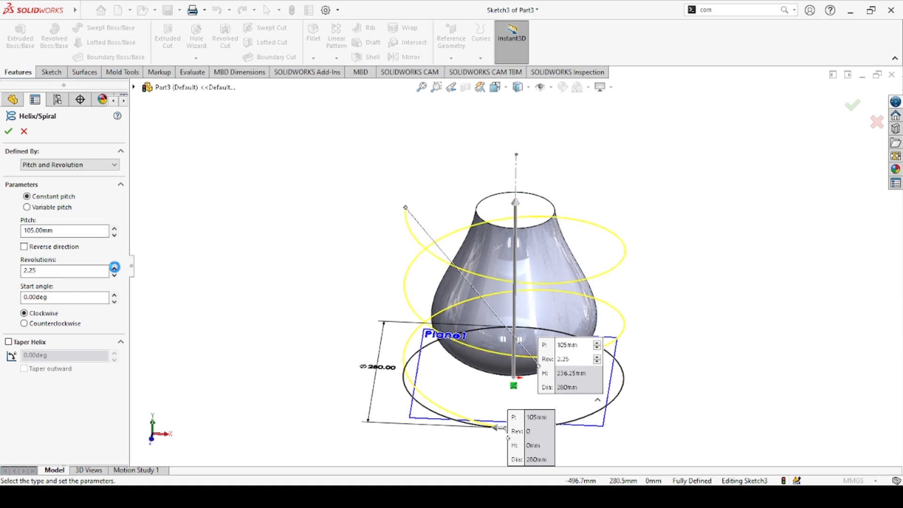
left_click(115, 268)
middle_click_drag(351, 275, 291, 242)
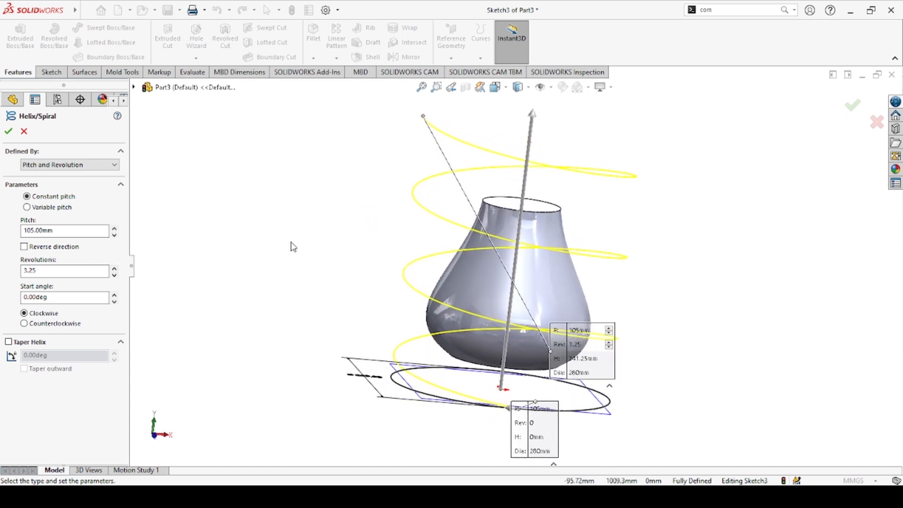
left_click(115, 275)
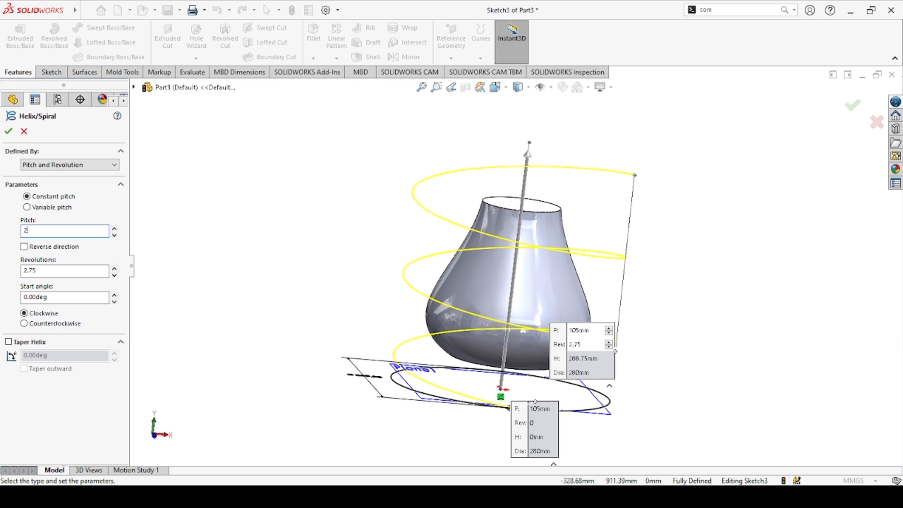
middle_click_drag(348, 297, 516, 248)
type("2")
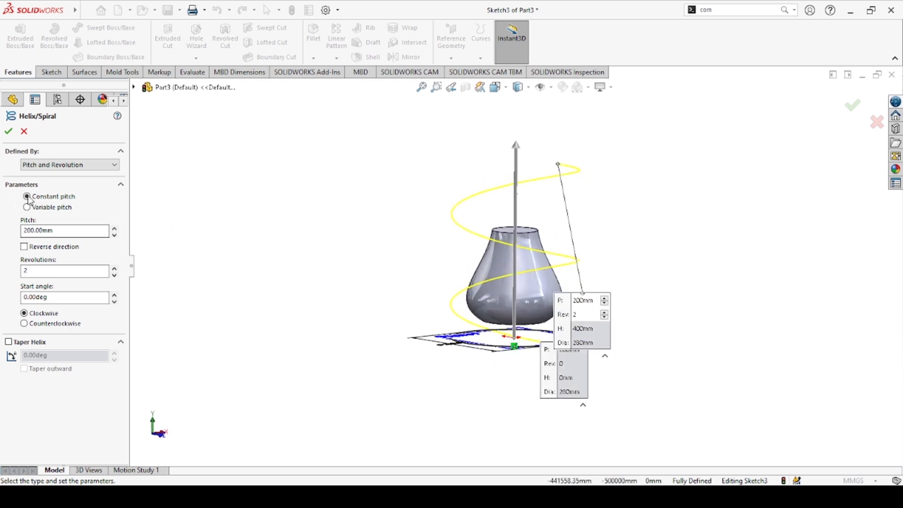
left_click(9, 133)
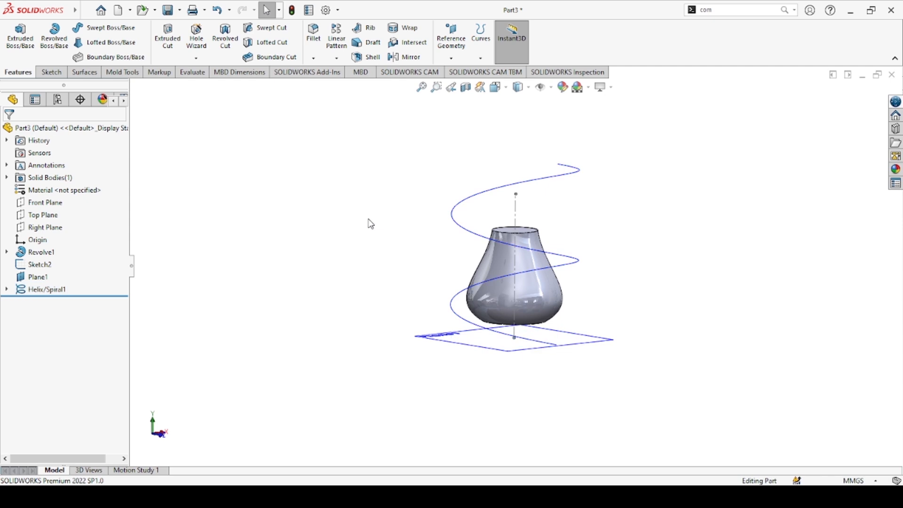
middle_click_drag(610, 344, 435, 270)
left_click(28, 206)
left_click(56, 201)
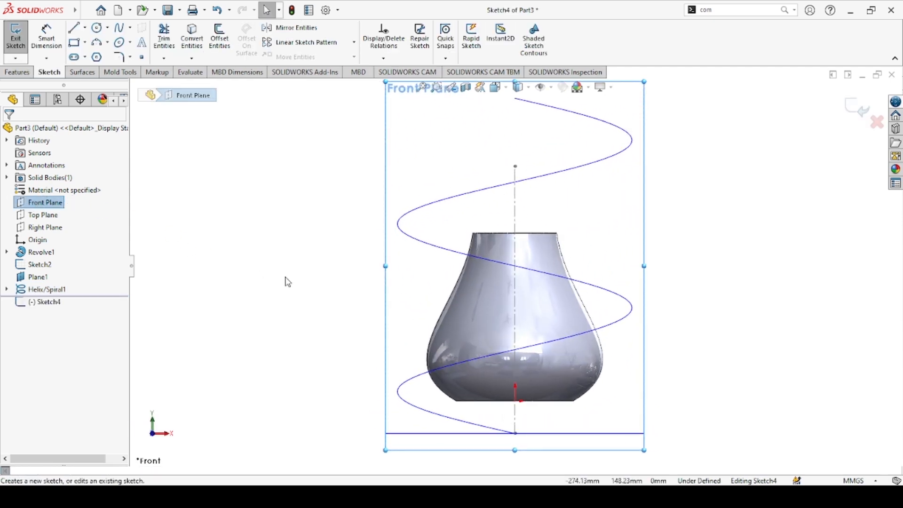
left_click(47, 228)
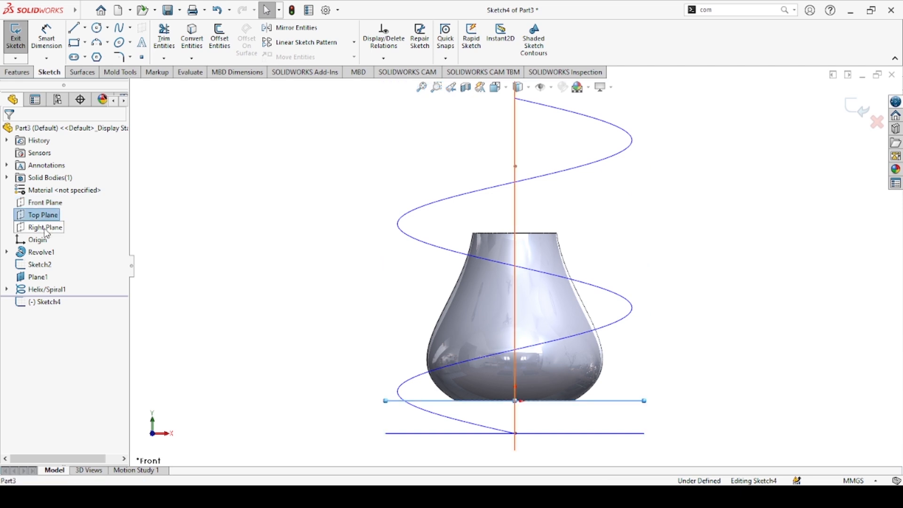
left_click(56, 219)
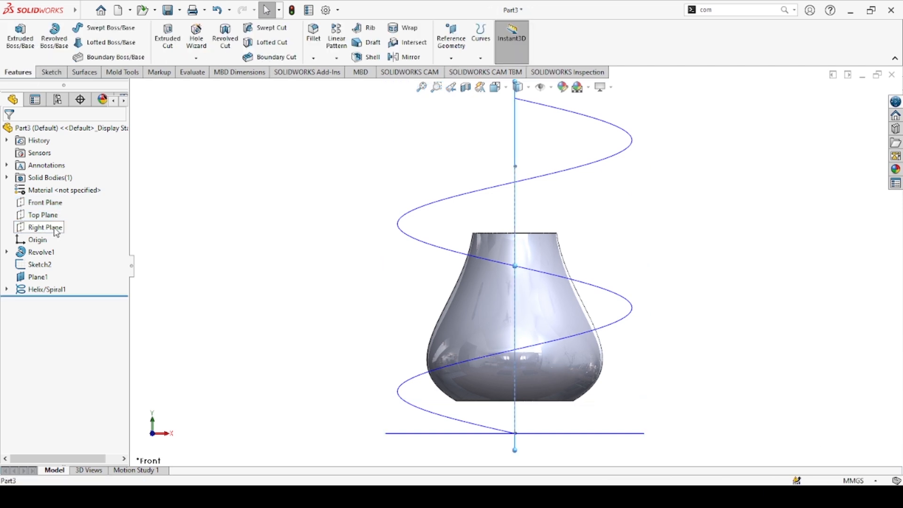
left_click(55, 227)
left_click(61, 211)
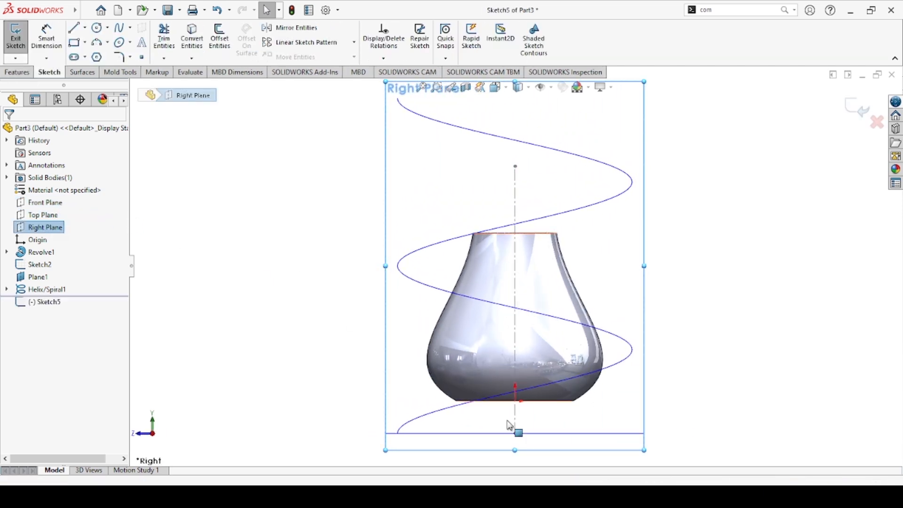
left_click(591, 458)
middle_click_drag(591, 458, 598, 478)
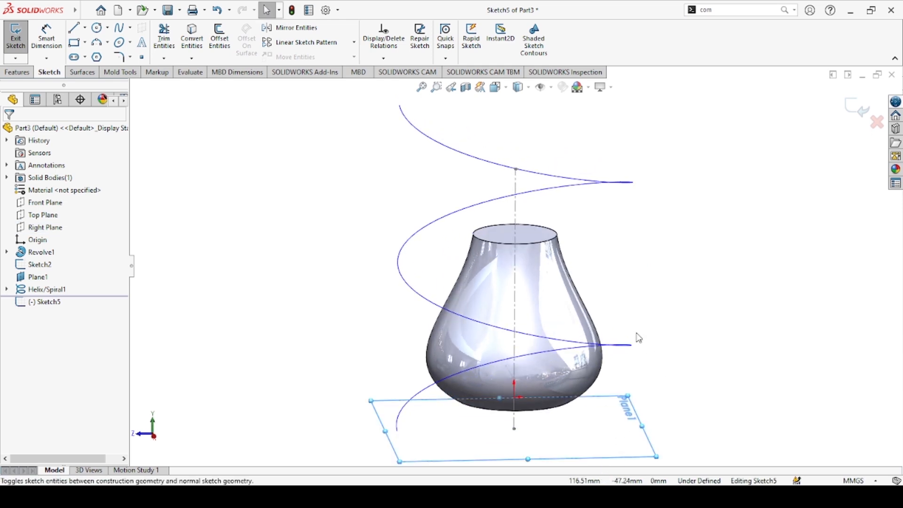
left_click(857, 108)
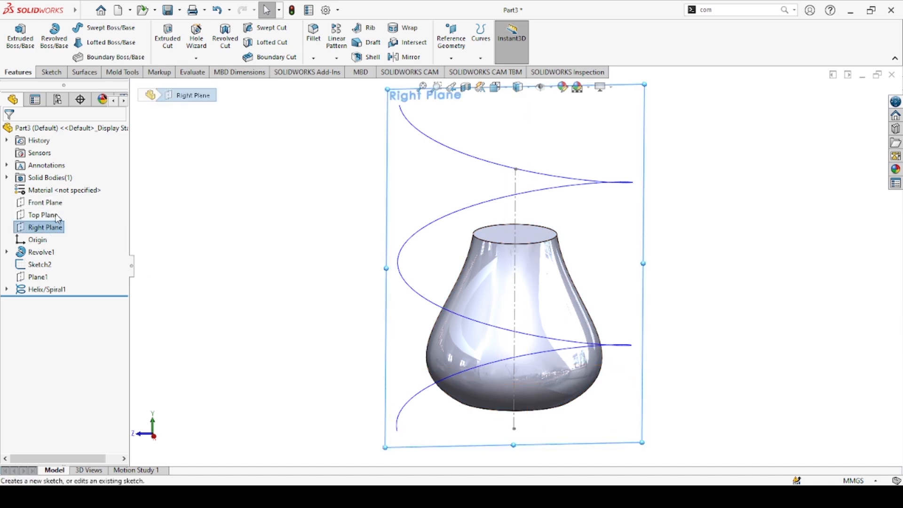
- Sketch a horizontal corner rectangle on the Right Plane just below the start of the helix
scroll(492, 461, "up", 2)
scroll(501, 437, "down", 2)
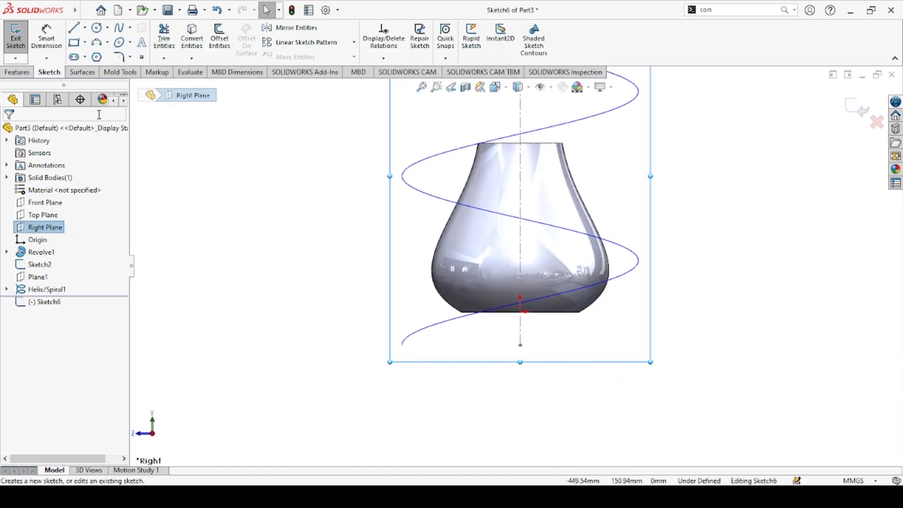
left_click(74, 46)
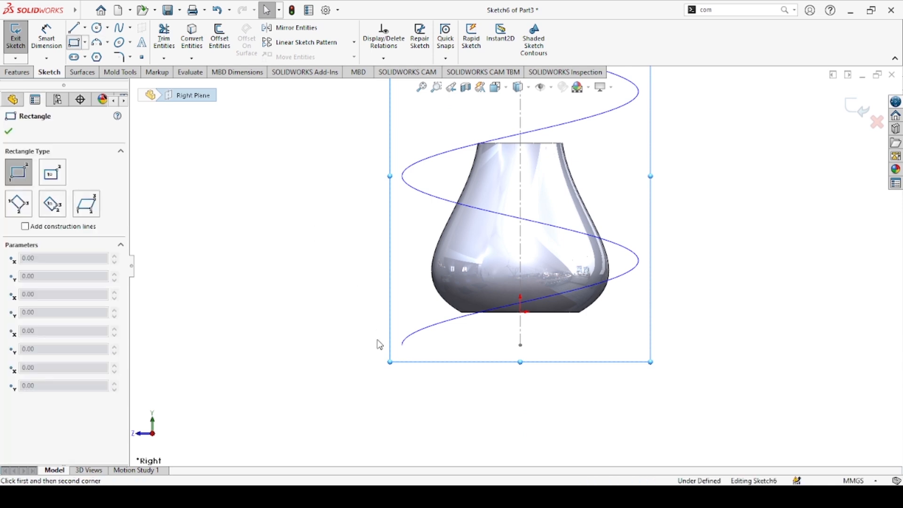
left_click(398, 374)
left_click(497, 405)
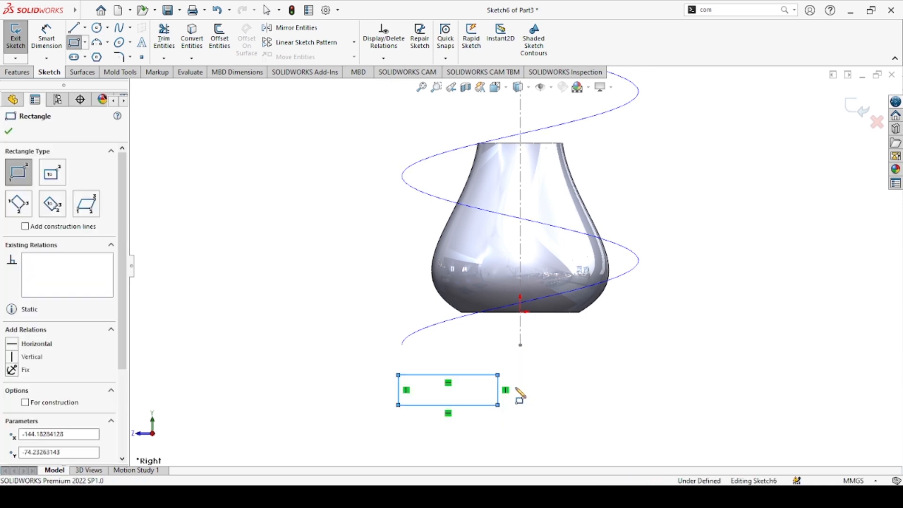
key("Escape")
- Add a Pierce relation between the rectangle's upper corner nearest the helix start and the helix
left_click(399, 374)
left_click(410, 339, "ctrl")
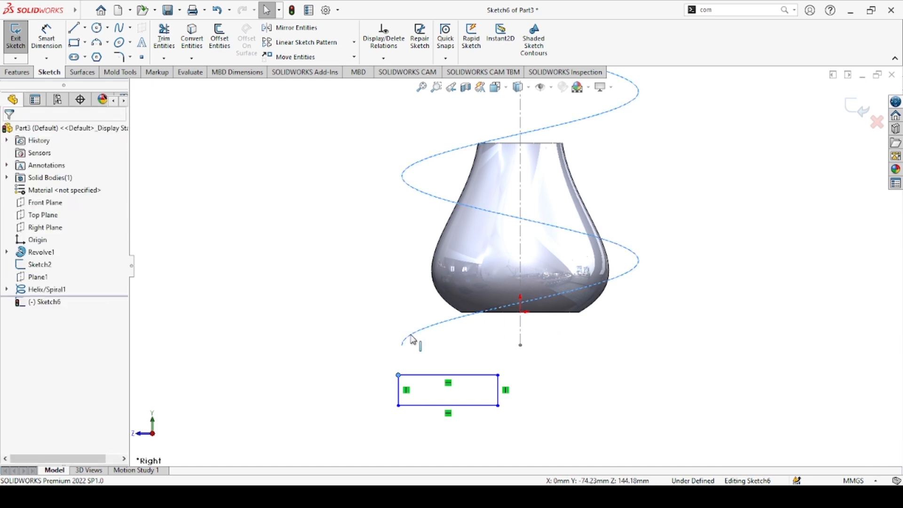
left_click(18, 328)
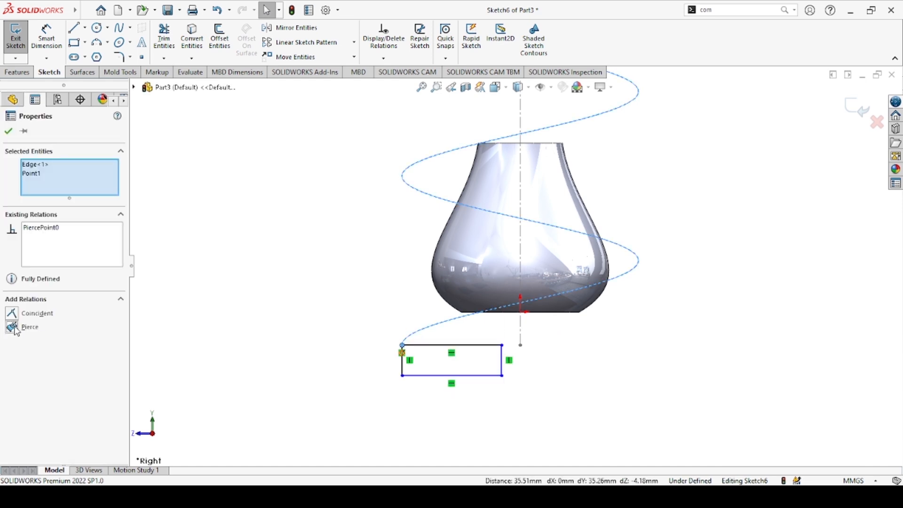
left_click(8, 131)
- Dimension the rectangle's lower horizontal edge as 119 mm
left_click(47, 38)
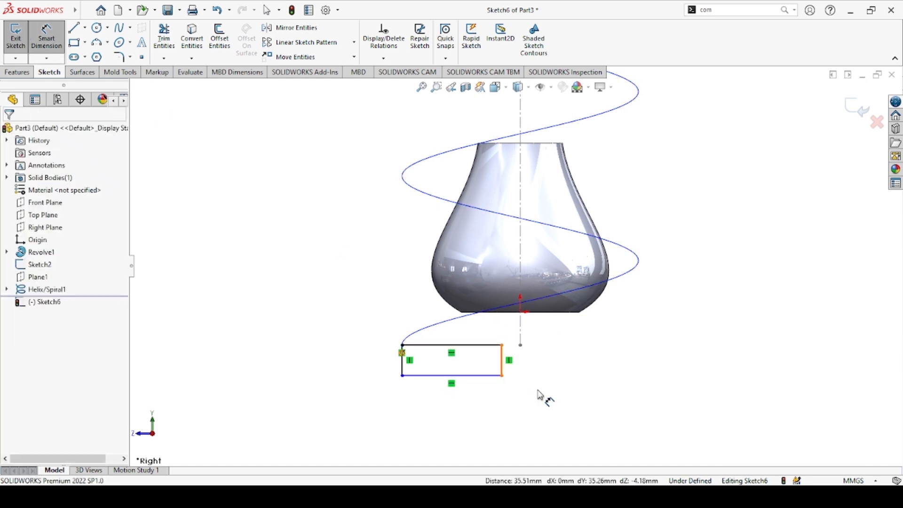
left_click(478, 379)
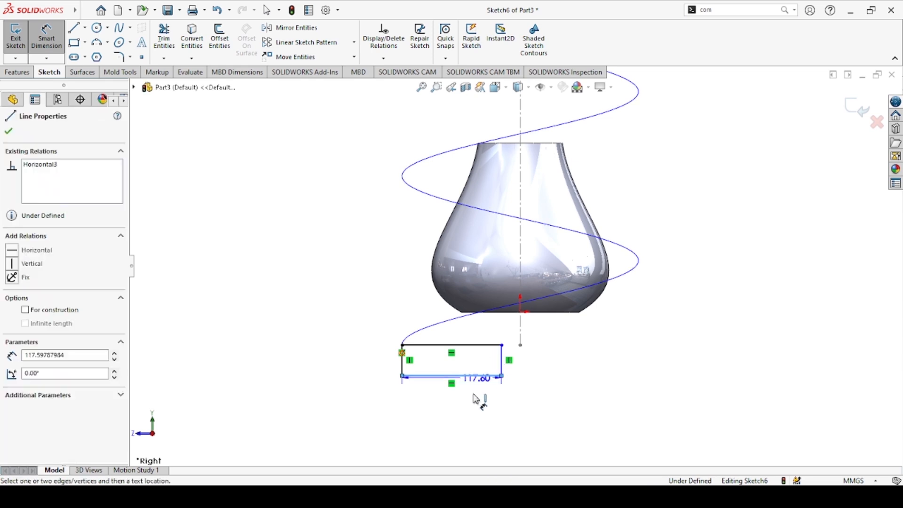
left_click(493, 396)
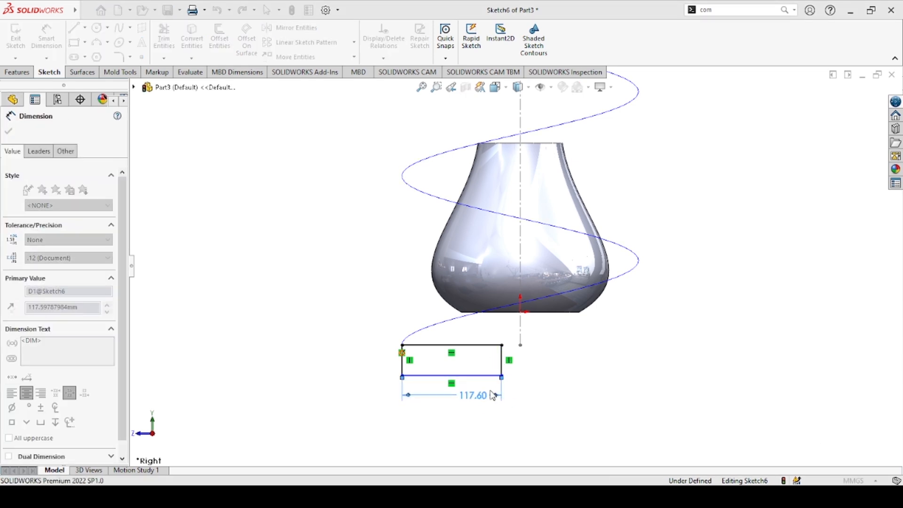
left_click(427, 379)
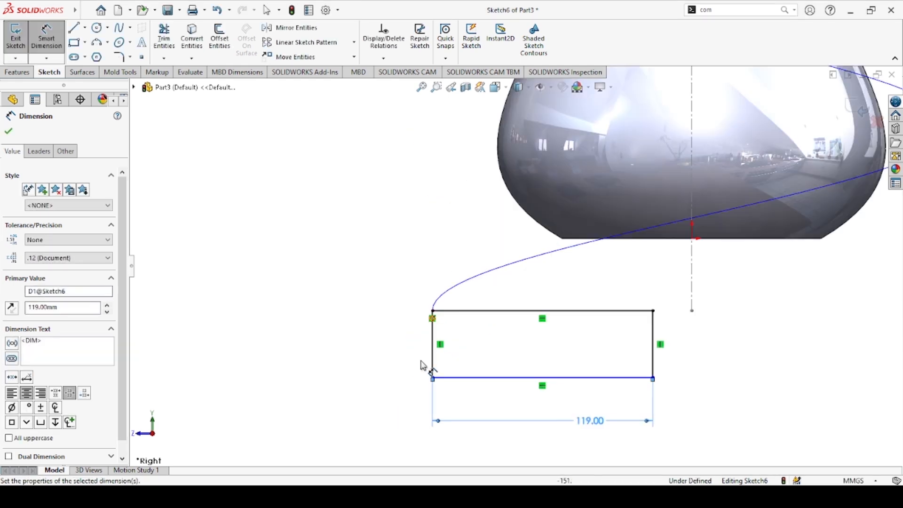
- Dimension the rectangle's vertical side nearest the helix start as 20 mm
scroll(406, 364, "down", 5)
left_click(446, 348)
left_click(383, 343)
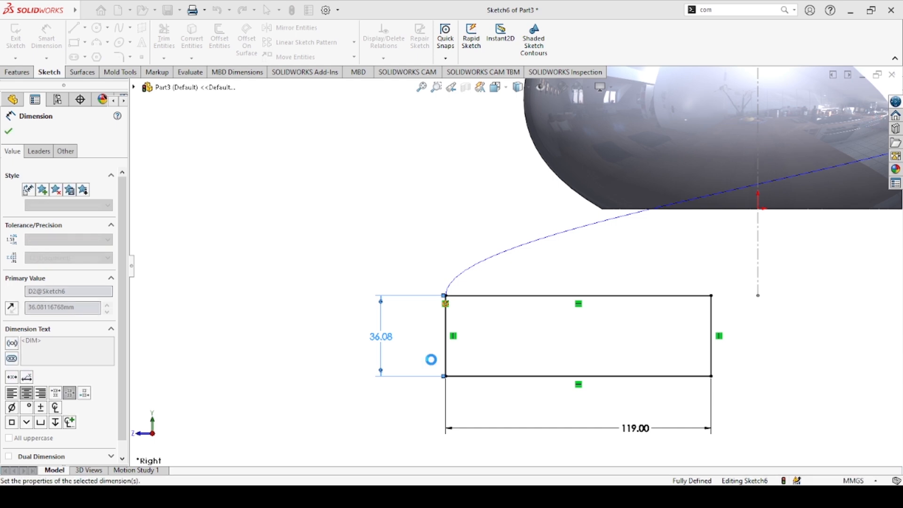
type("20")
key("Return")
scroll(554, 365, "up", 5)
scroll(520, 295, "down", 3)
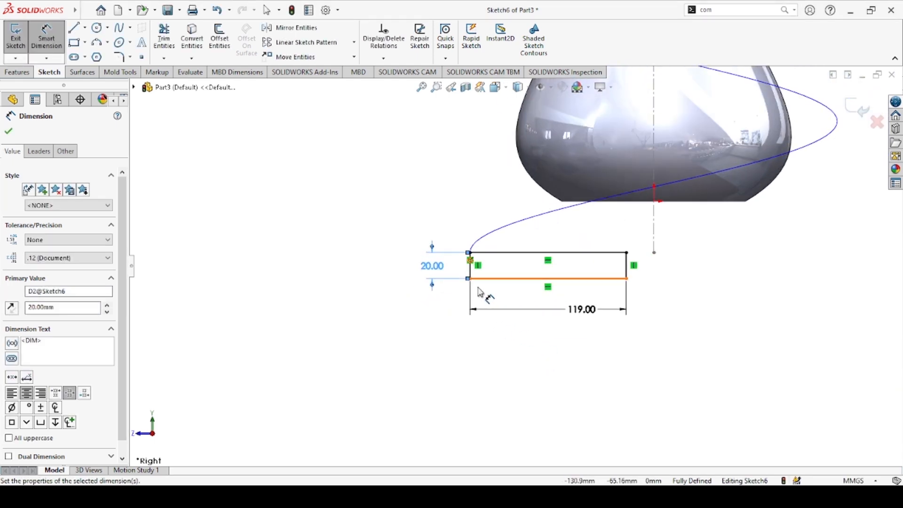
- Set the rectangle's height to 15 mm
double_click(436, 267)
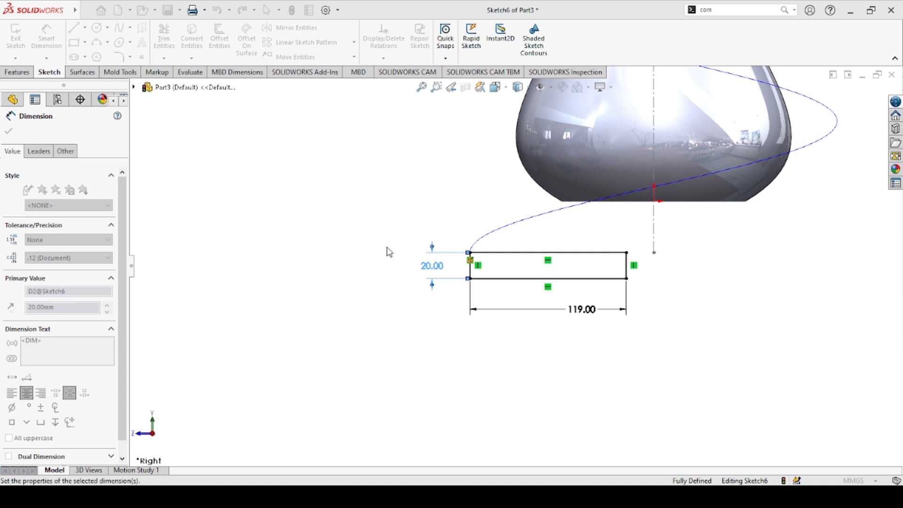
type("15")
key("Return")
scroll(521, 282, "up", 3)
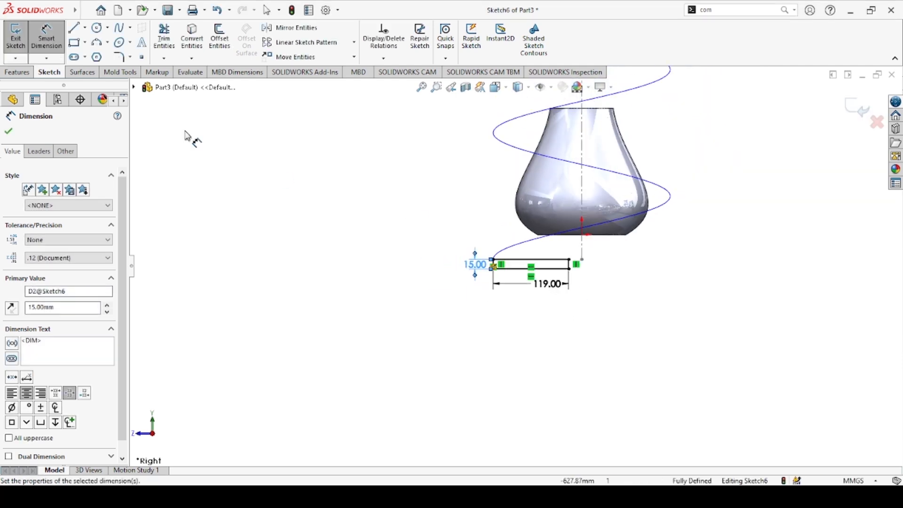
- Set the rectangle's height to 10 mm and finish dimensioning
scroll(480, 271, "down", 3)
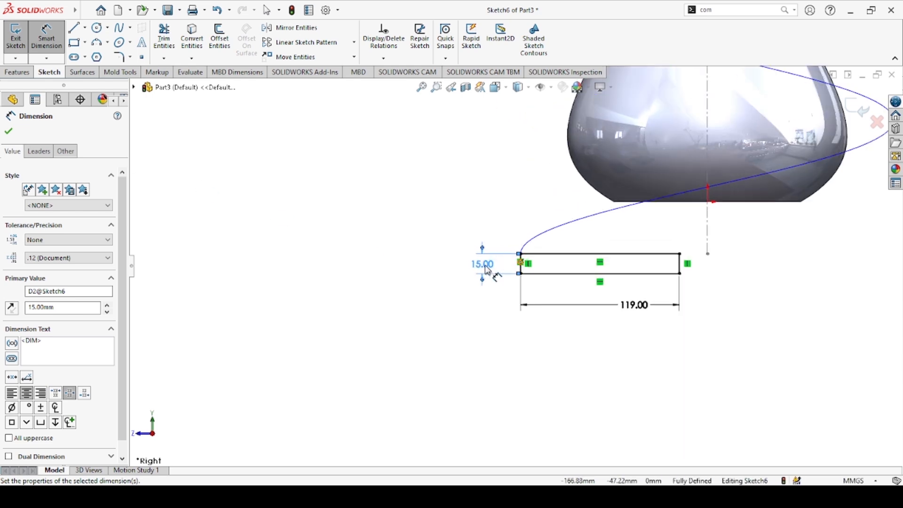
double_click(486, 266)
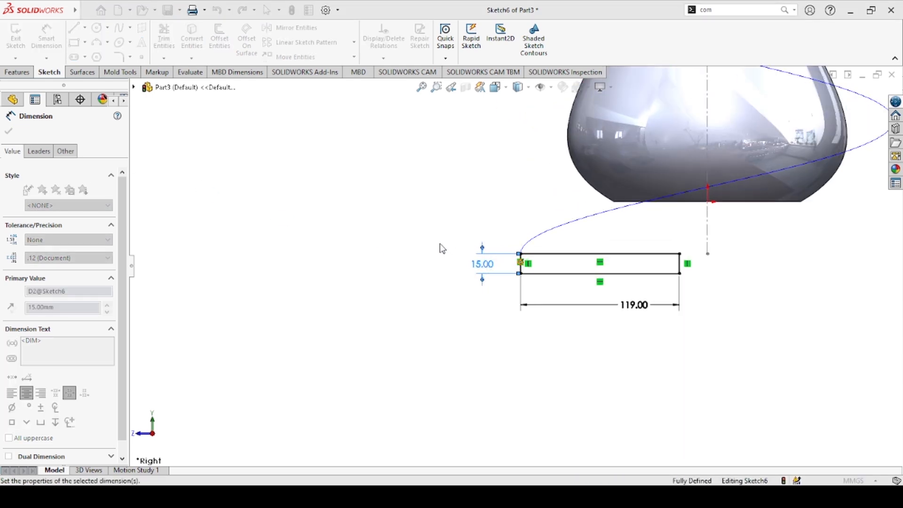
type("10")
key("Return")
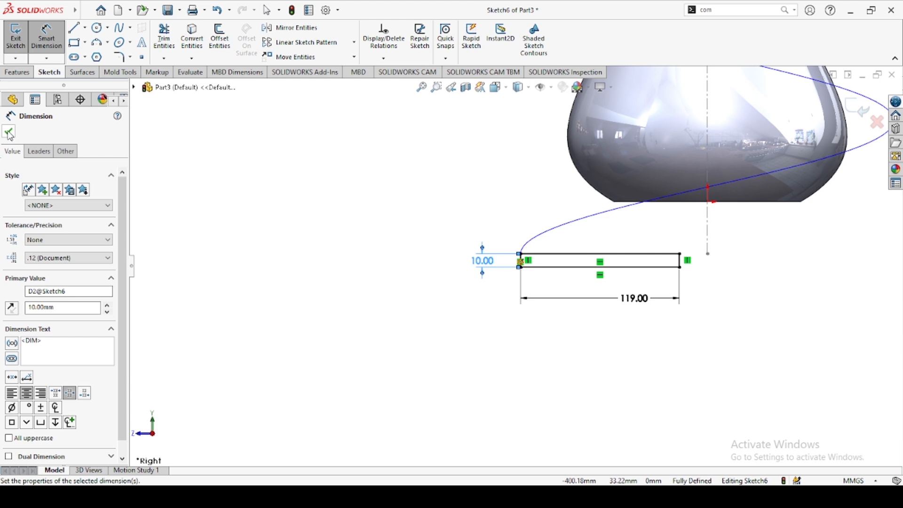
left_click(11, 134)
- Create a swept boss from the rectangle sketch along the helix, with Merge result turned off
left_click(18, 72)
left_click(104, 28)
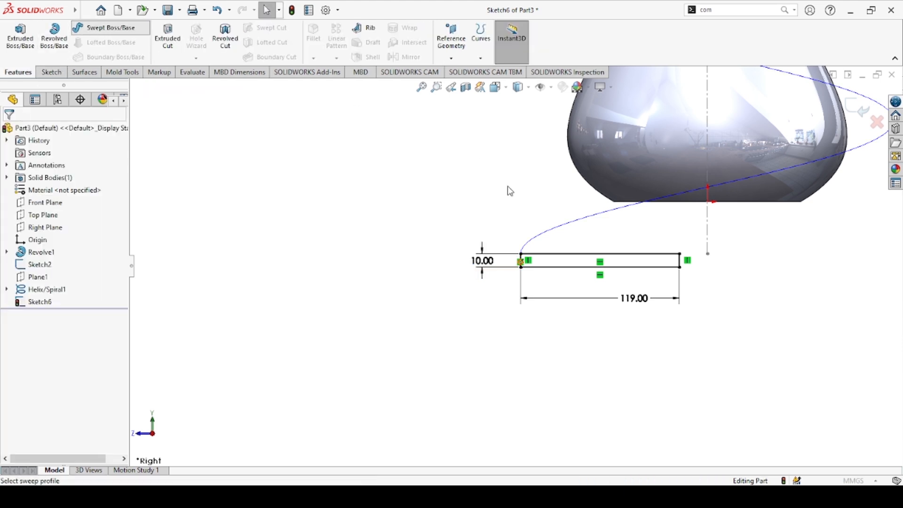
left_click(606, 257)
left_click(568, 229)
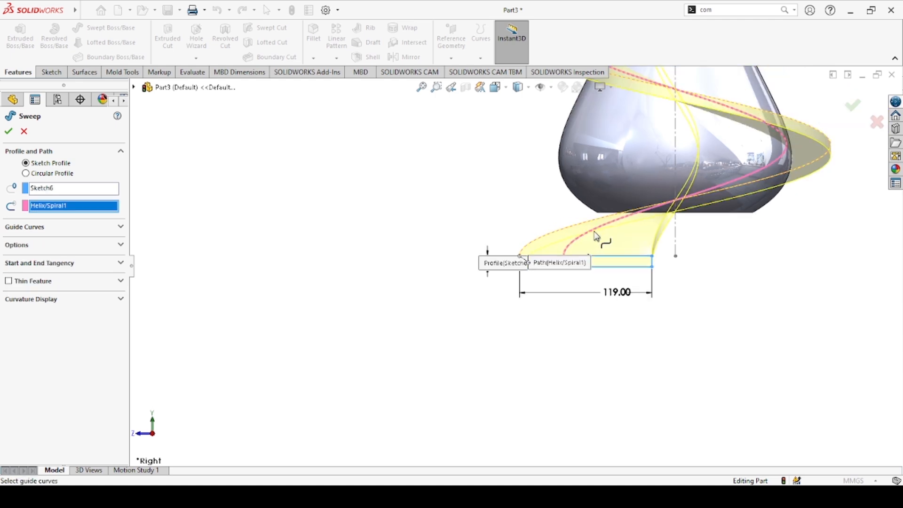
scroll(641, 194, "up", 4)
middle_click_drag(641, 195, 686, 274)
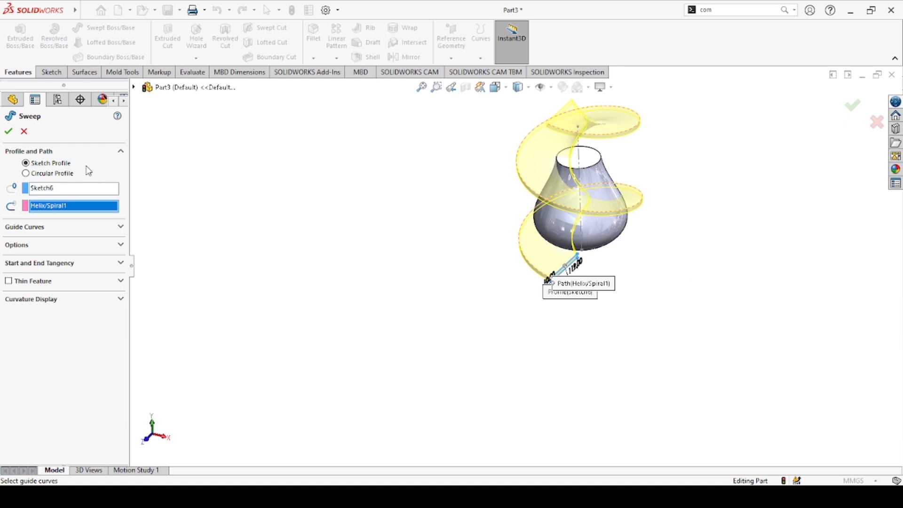
left_click(48, 247)
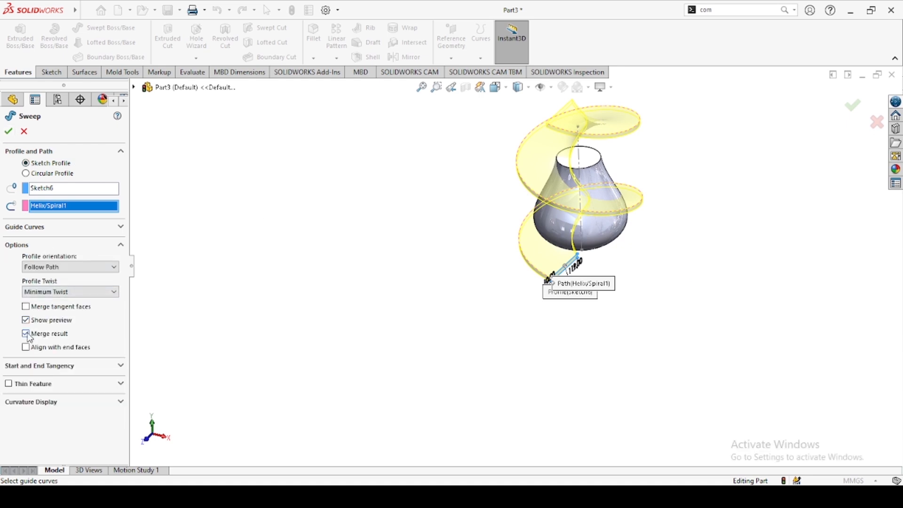
key("Return")
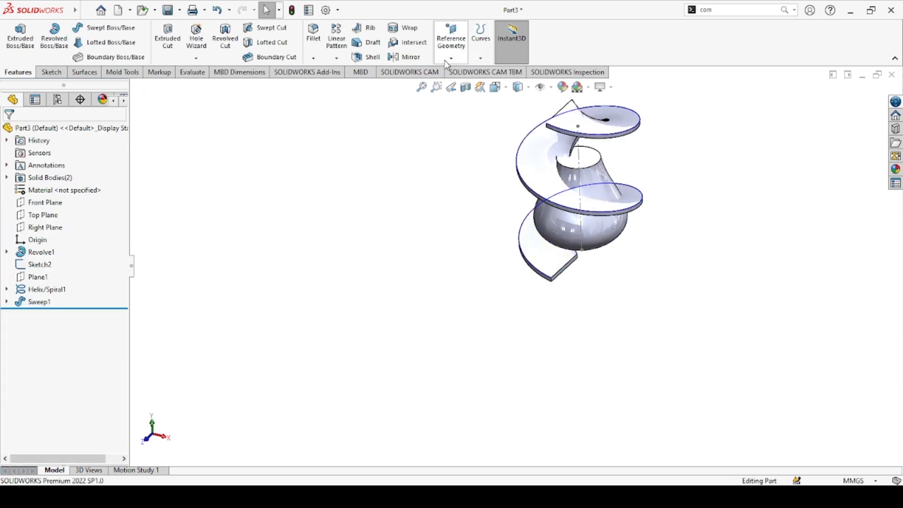
- Set up a circular pattern about the vertical centerline, using the swept helical body as the body to pattern
left_click(342, 59)
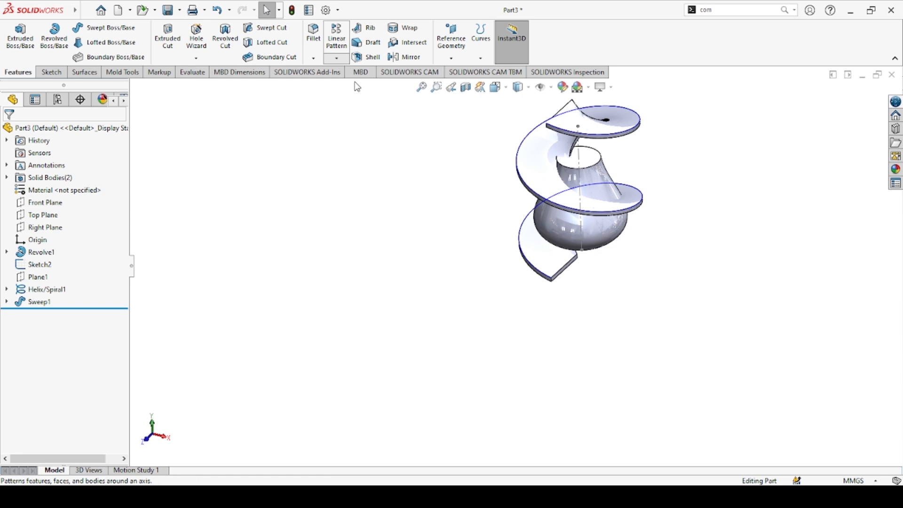
left_click(360, 81)
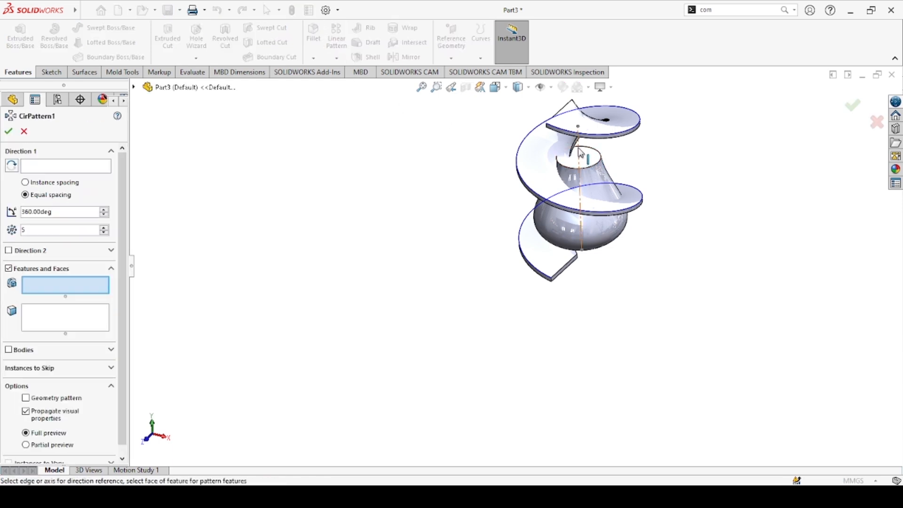
left_click(57, 167)
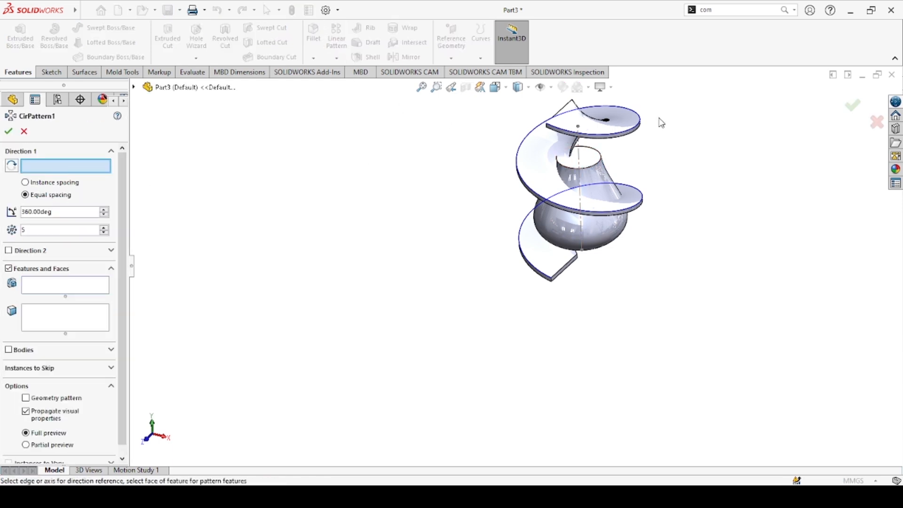
left_click(579, 153)
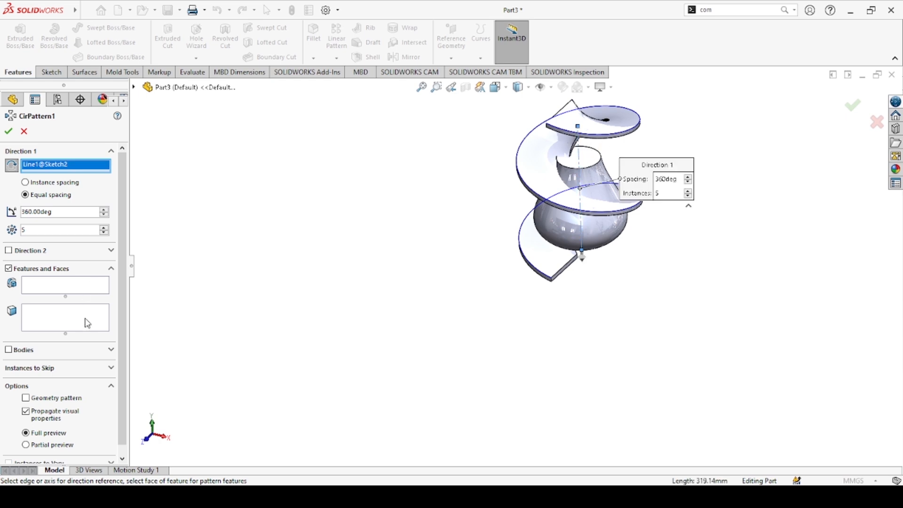
left_click(9, 352)
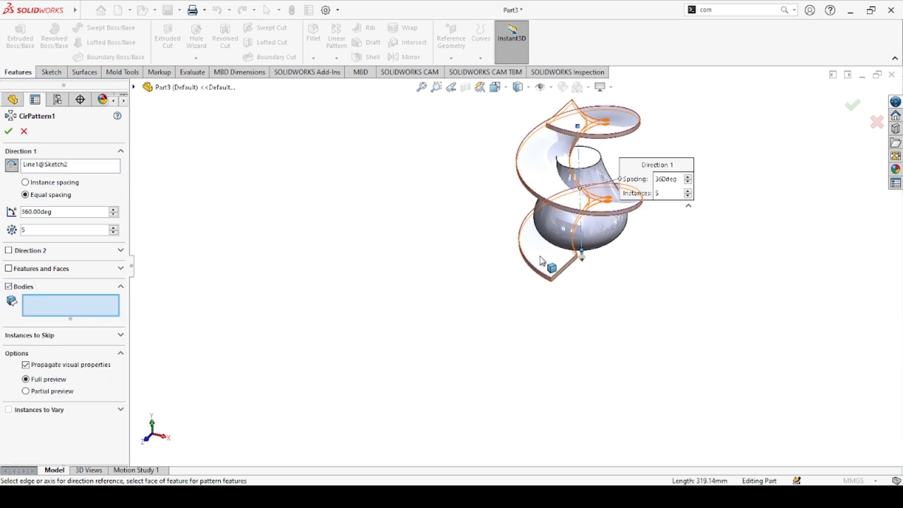
left_click(549, 272)
scroll(614, 190, "down", 5)
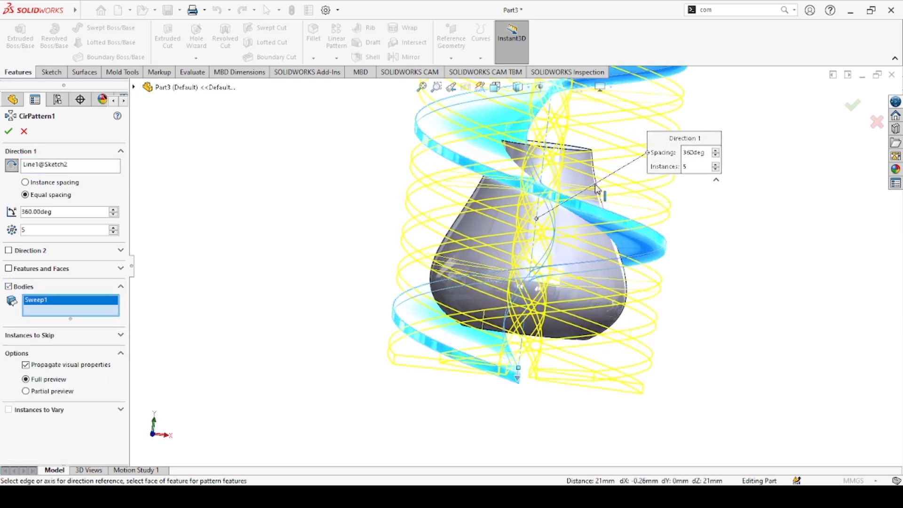
middle_click_drag(598, 239, 602, 222)
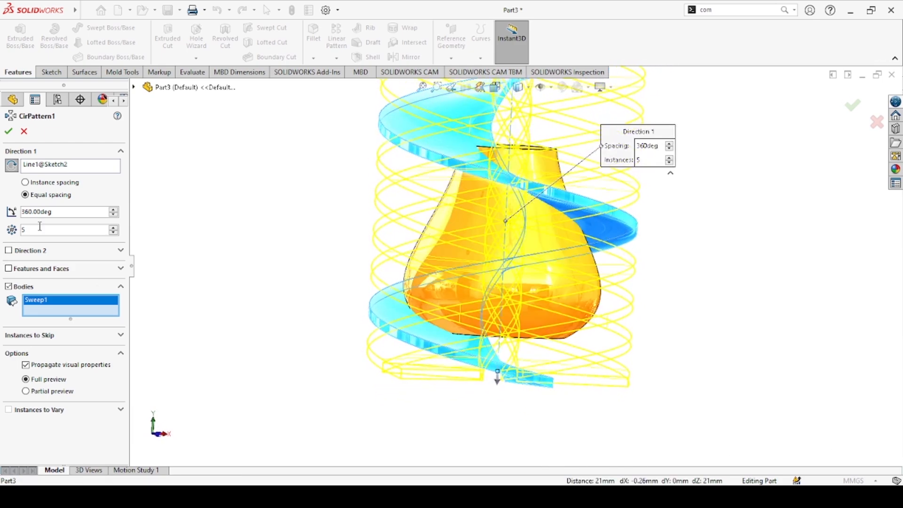
middle_click_drag(490, 187, 413, 204)
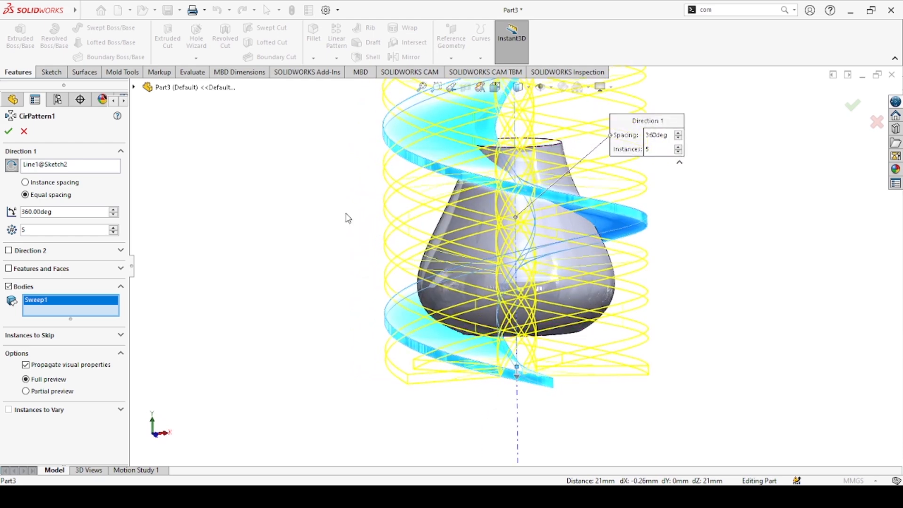
- Set the circular pattern to 6 equally spaced instances over 360 degrees and create it
double_click(30, 235)
mouse_move(441, 250)
middle_mouse_down()
mouse_move(453, 248)
mouse_move(444, 243)
middle_mouse_up()
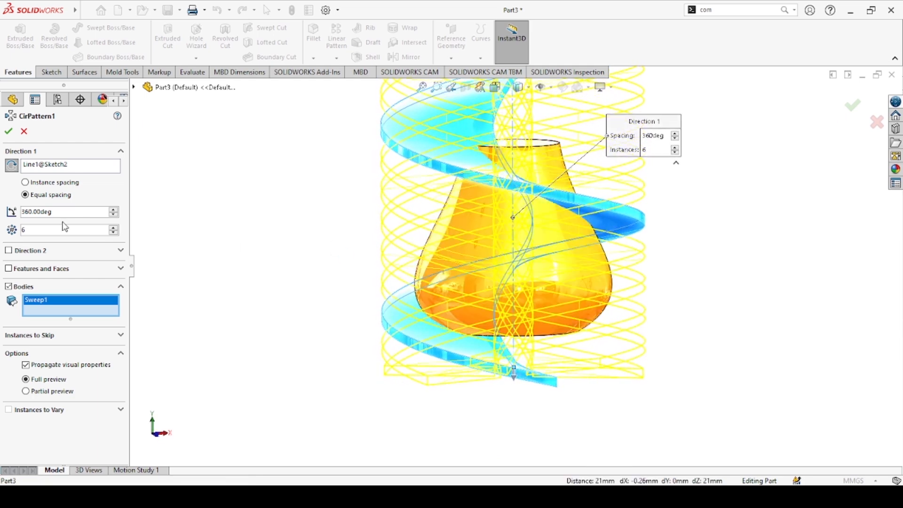
left_click(10, 132)
left_click(325, 237)
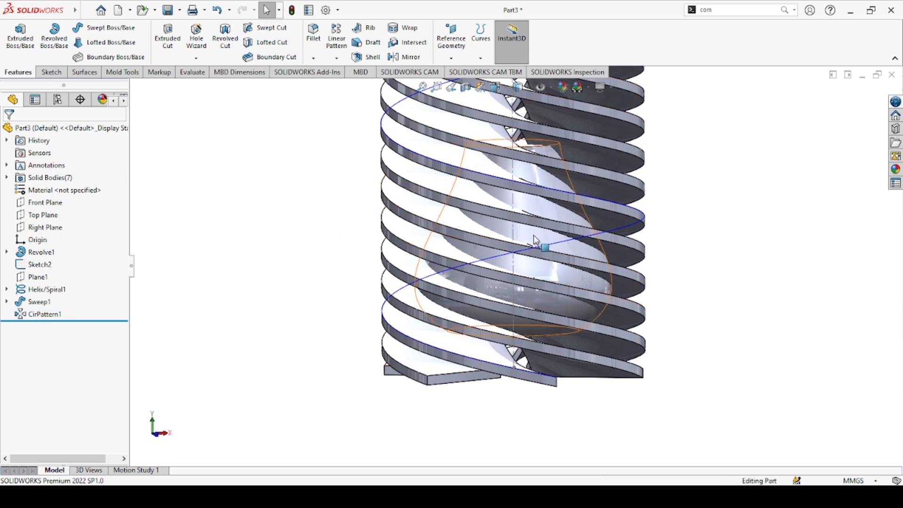
- Start a Mirror feature with the Front Plane as the mirror plane
scroll(553, 225, "up", 5)
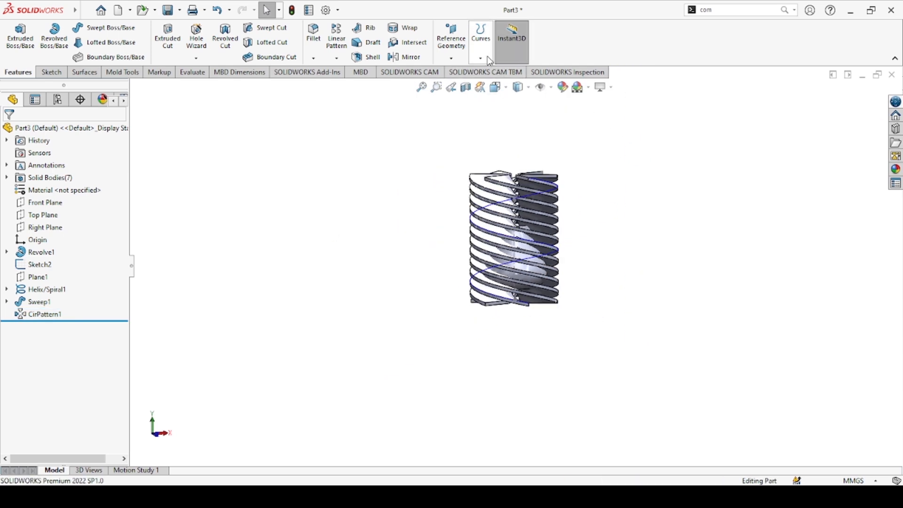
left_click(404, 58)
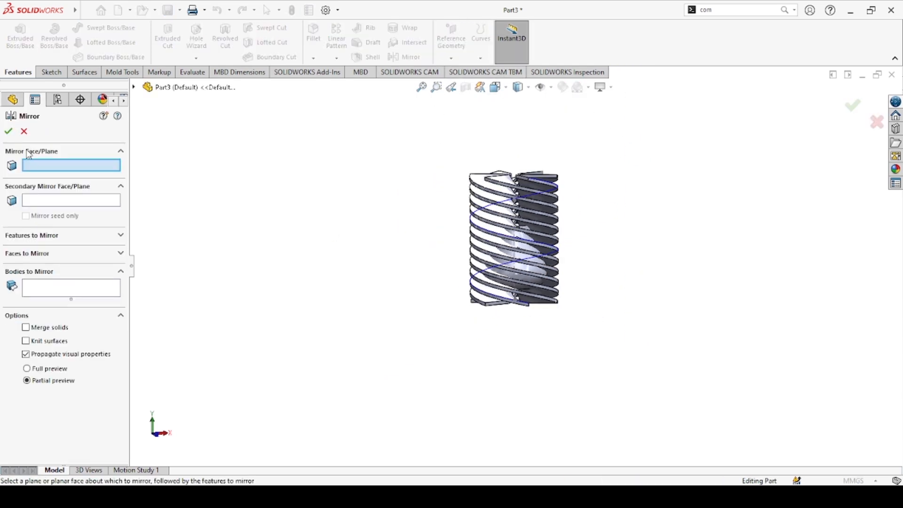
left_click(134, 87)
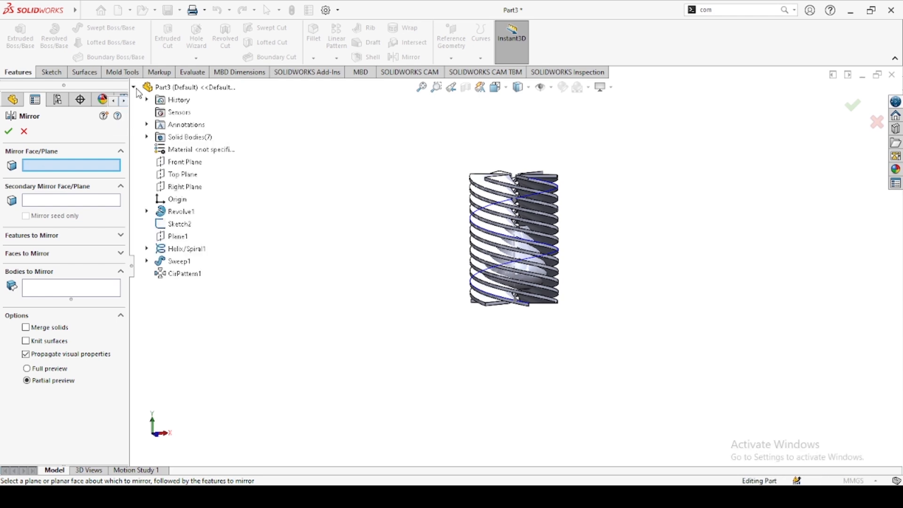
left_click(180, 162)
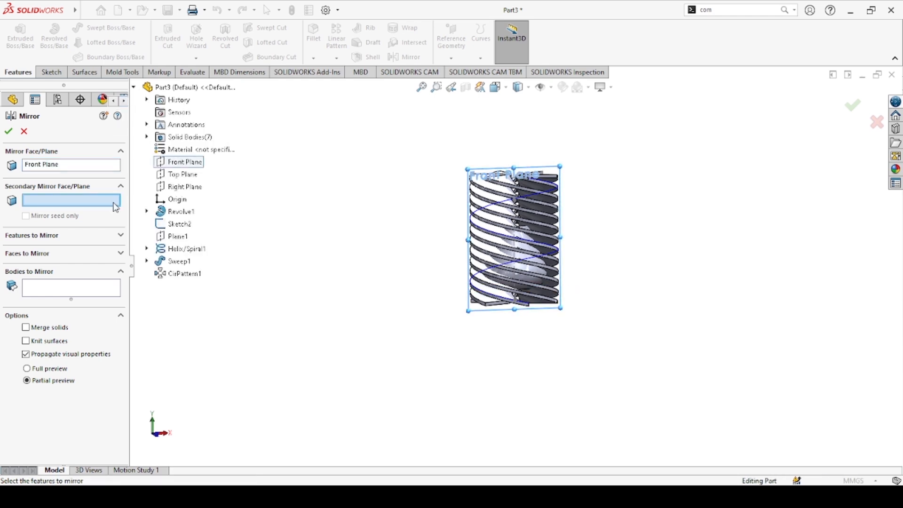
- Choose the original swept body and its five patterned copies as the bodies to mirror
left_click(40, 289)
middle_click_drag(582, 192, 517, 226)
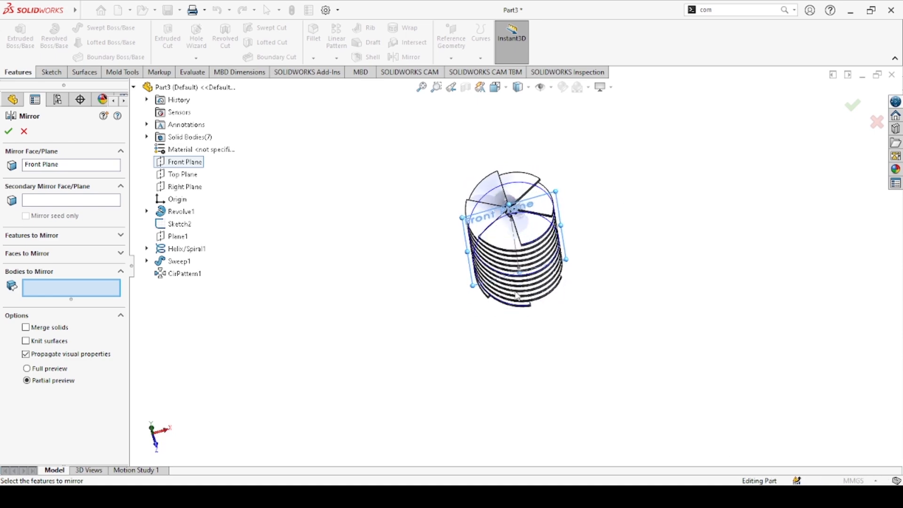
scroll(517, 301, "down", 5)
left_click(500, 332)
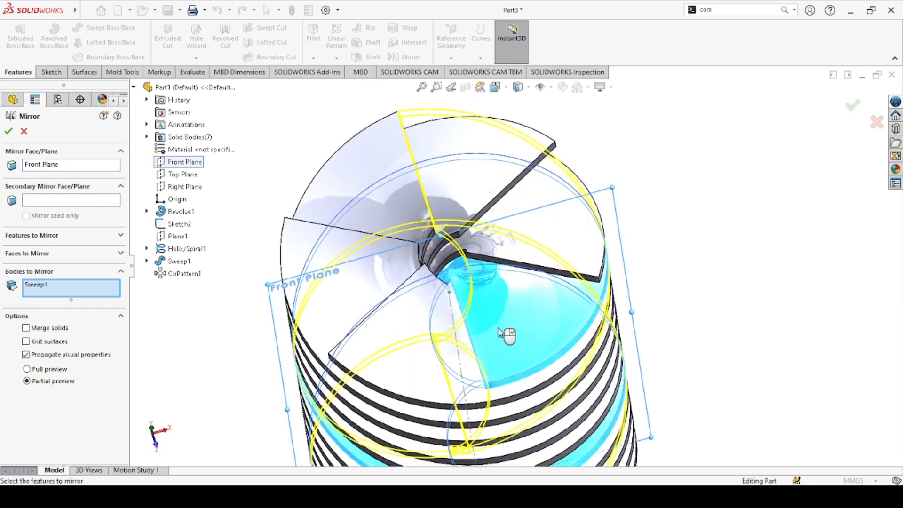
left_click(567, 251)
left_click(520, 176)
left_click(388, 157)
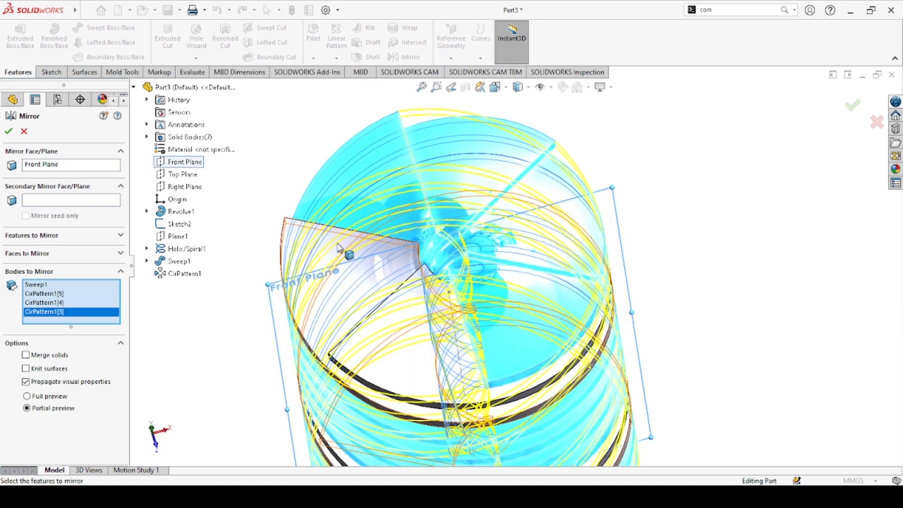
left_click(328, 249)
middle_click_drag(374, 301, 355, 223)
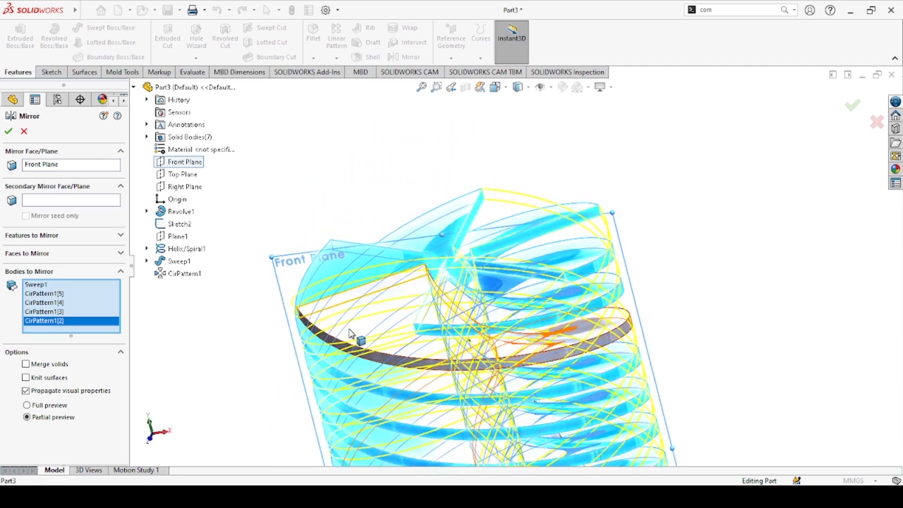
left_click(350, 324)
scroll(462, 303, "up", 4)
middle_click_drag(497, 304, 484, 329)
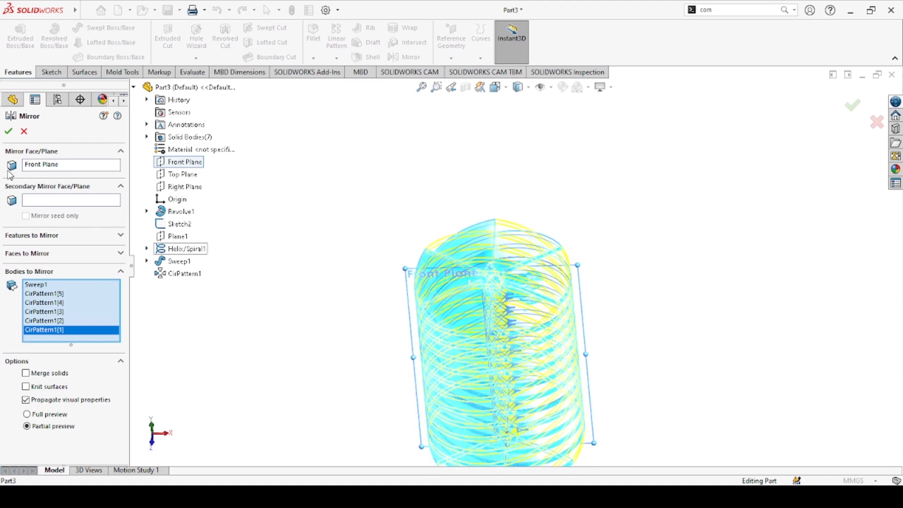
- Create the mirror of the six selected helical bodies about the Front Plane
left_click(8, 132)
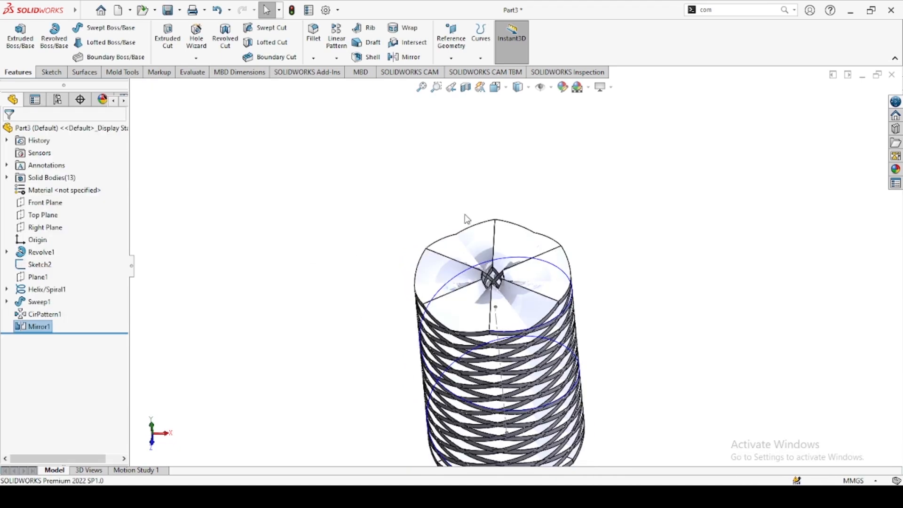
scroll(517, 282, "up", 3)
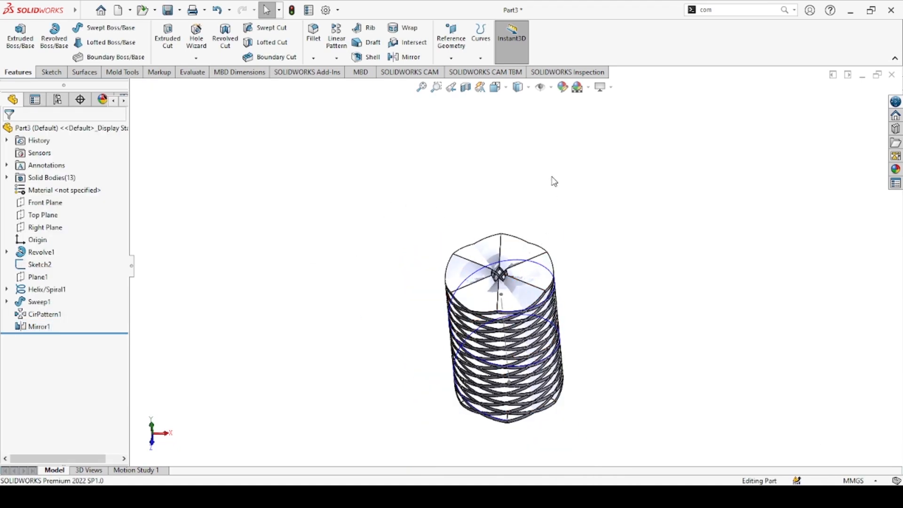
scroll(533, 341, "down", 4)
middle_click_drag(521, 377, 492, 302)
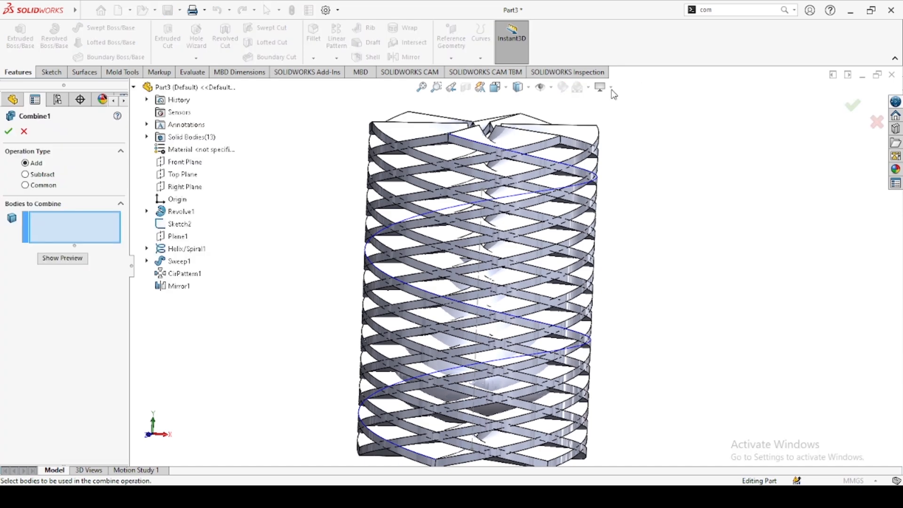
- Start a Combine feature with the Add operation and choose seven of the patterned and mirrored helical bodies
middle_click_drag(302, 258, 488, 378)
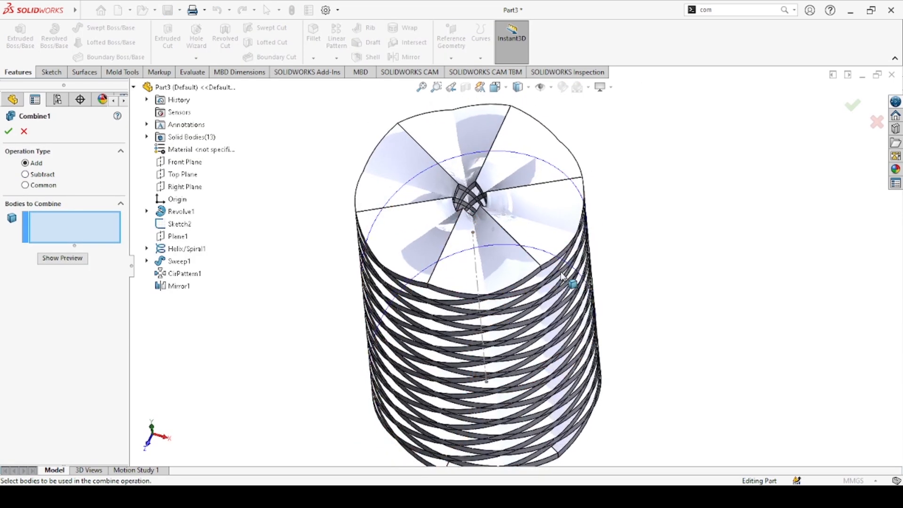
scroll(551, 197, "down", 3)
left_click(546, 219)
middle_click_drag(545, 220, 523, 251)
left_click(558, 149)
scroll(553, 155, "up", 3)
left_click(508, 181)
left_click(480, 172)
left_click(435, 191)
left_click(403, 207)
left_click(384, 257)
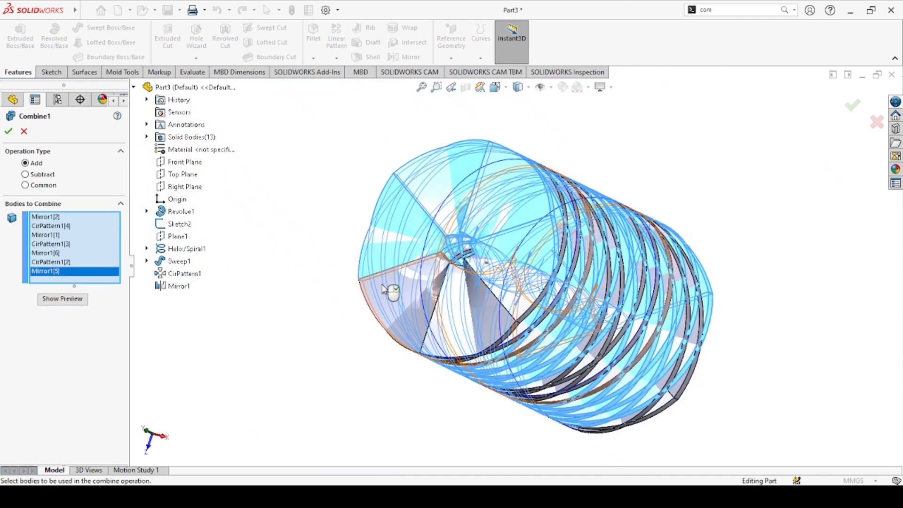
- Add the original swept body and the remaining four patterned and mirrored bodies to the Combine, and merge them
left_click(396, 297)
left_click(417, 330)
middle_click_drag(417, 330, 685, 207)
scroll(548, 326, "down", 3)
left_click(598, 284)
left_click(655, 284)
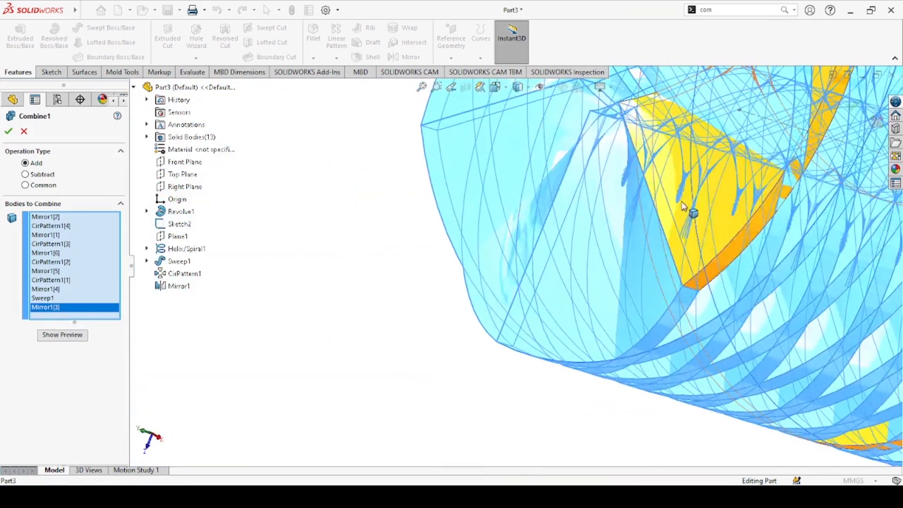
left_click(685, 207)
scroll(685, 254, "up", 5)
middle_click_drag(671, 249, 627, 218)
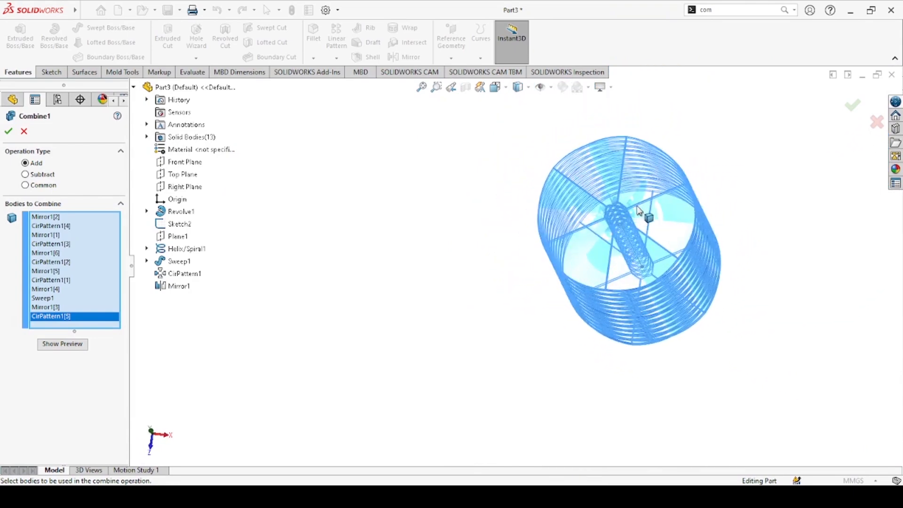
scroll(643, 256, "down", 4)
middle_click_drag(641, 260, 510, 228)
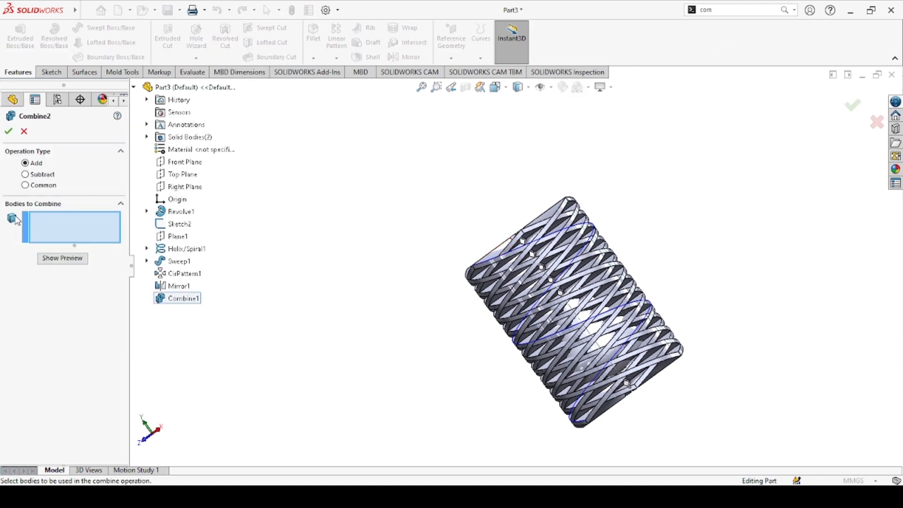
- Combine the merged helical lattice with the revolved vase body using the Common operation
scroll(423, 323, "down", 5)
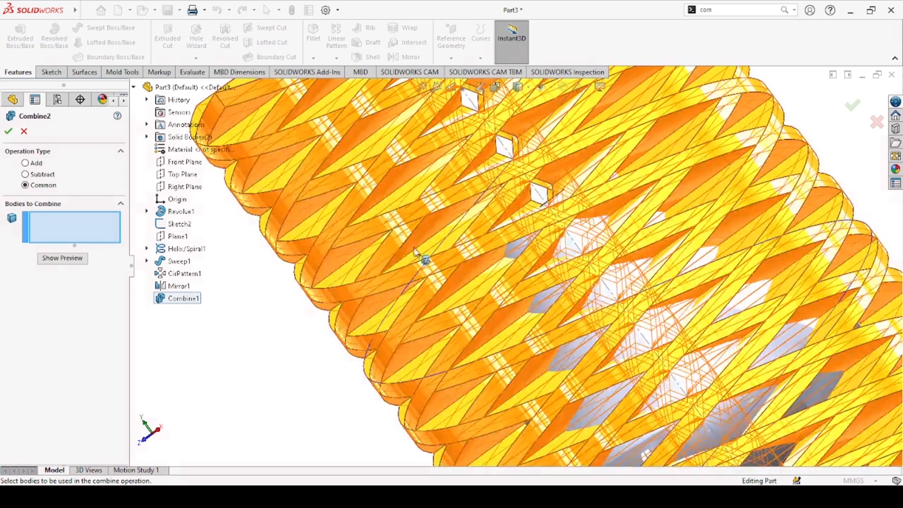
left_click(380, 194)
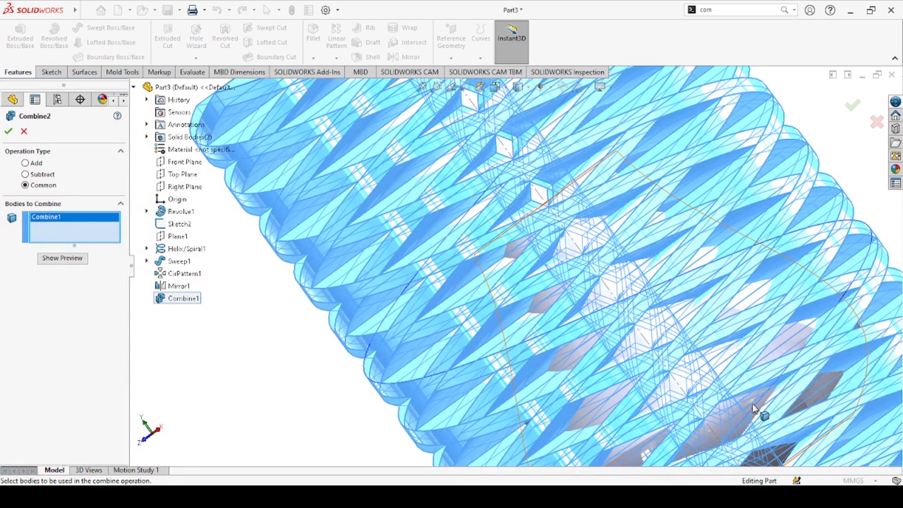
scroll(744, 386, "down", 4)
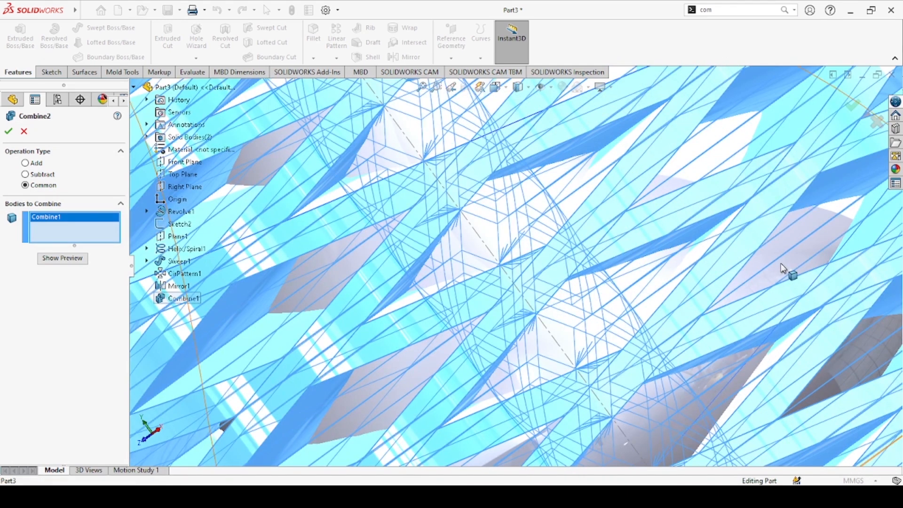
left_click(791, 273)
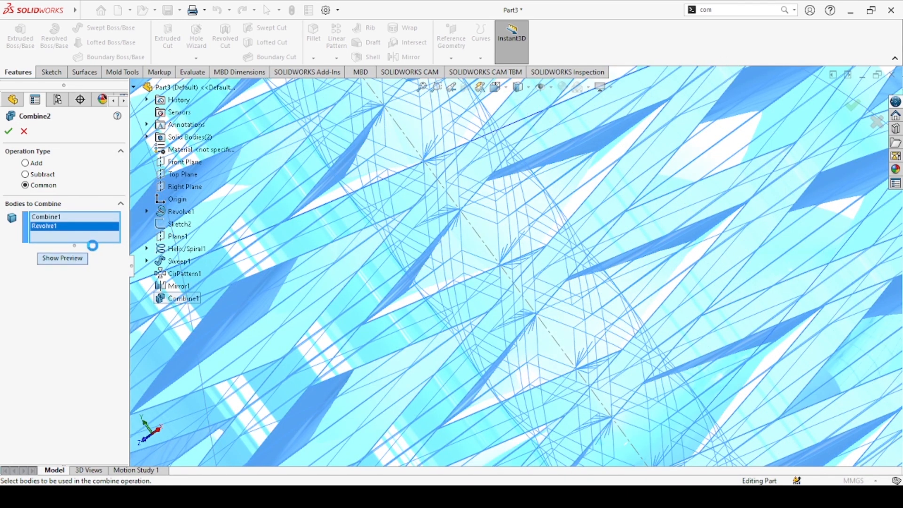
left_click(62, 258)
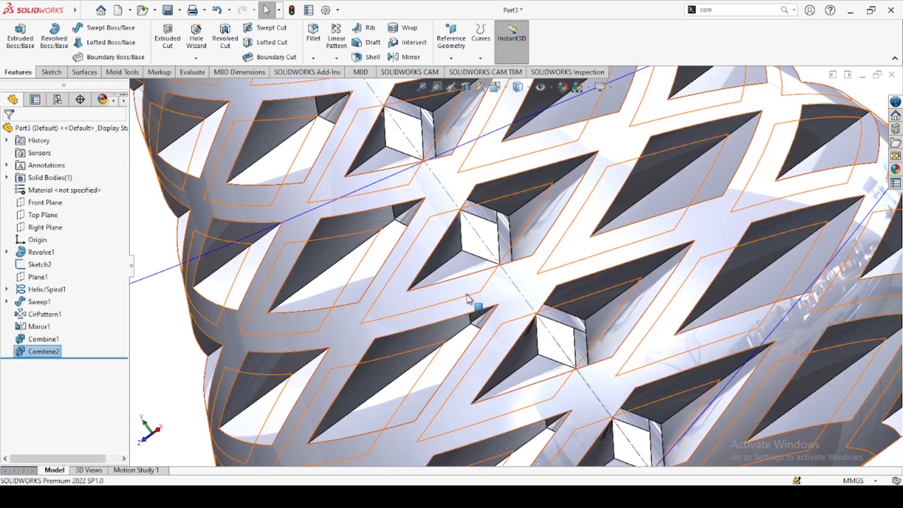
- Hide the helix curve that surrounds the combined vase lattice
scroll(614, 220, "up", 7)
left_click(716, 281)
left_click(638, 207)
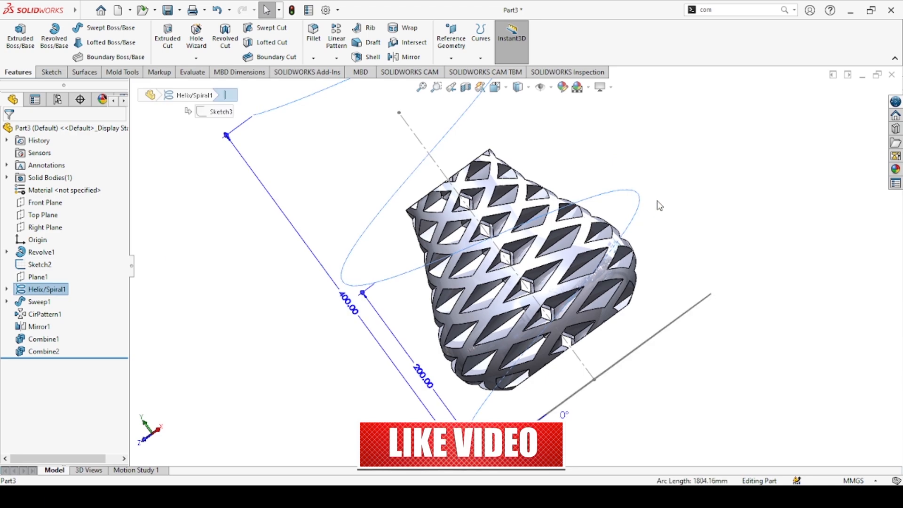
left_click(682, 176)
scroll(536, 179, "down", 4)
key("ctrl+1")
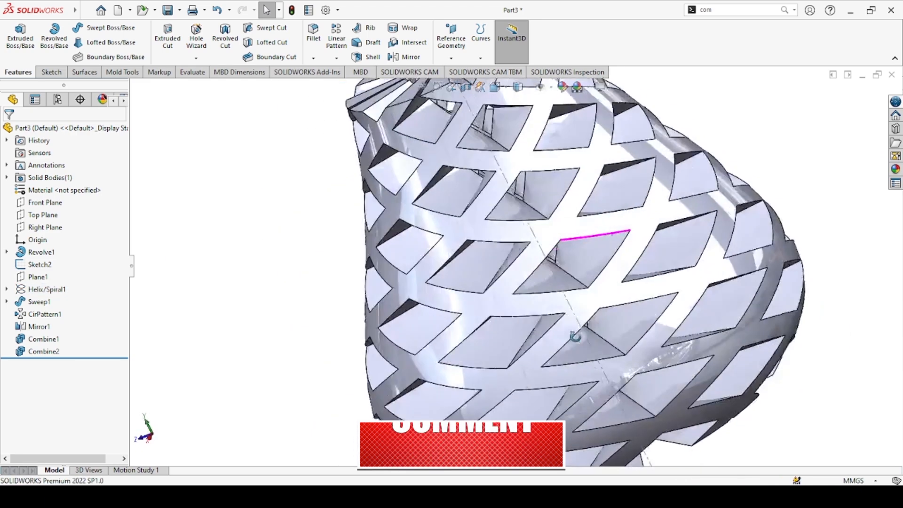
scroll(650, 257, "up", 5)
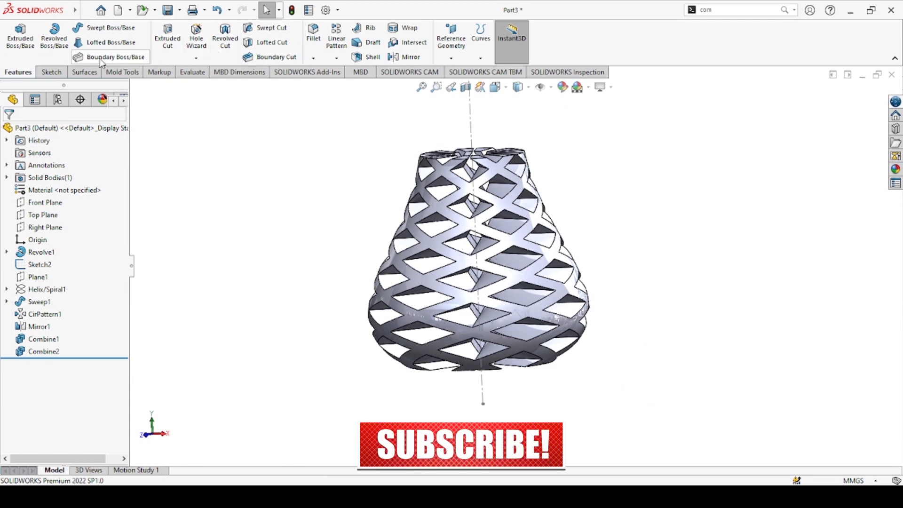
- Copy the outer lattice face of the vase as an offset surface with a 0 mm distance
left_click(84, 72)
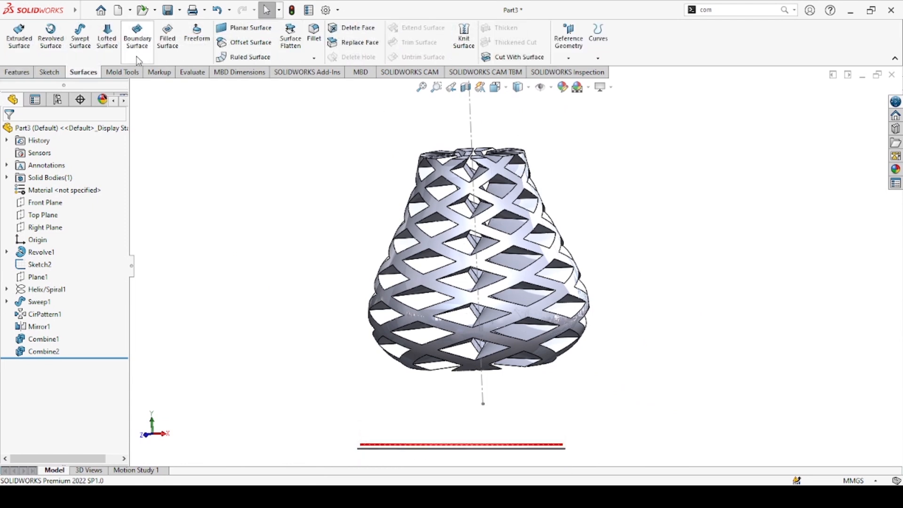
left_click(234, 43)
scroll(519, 197, "down", 3)
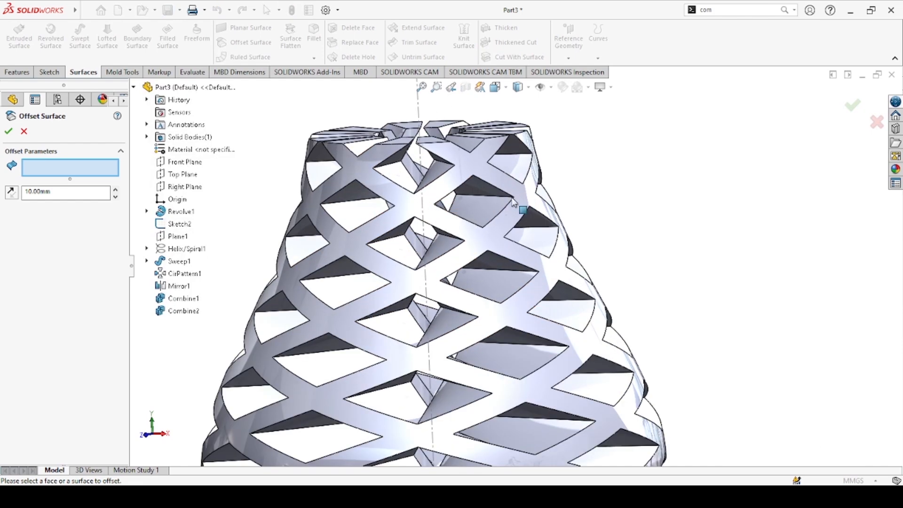
left_click(413, 209)
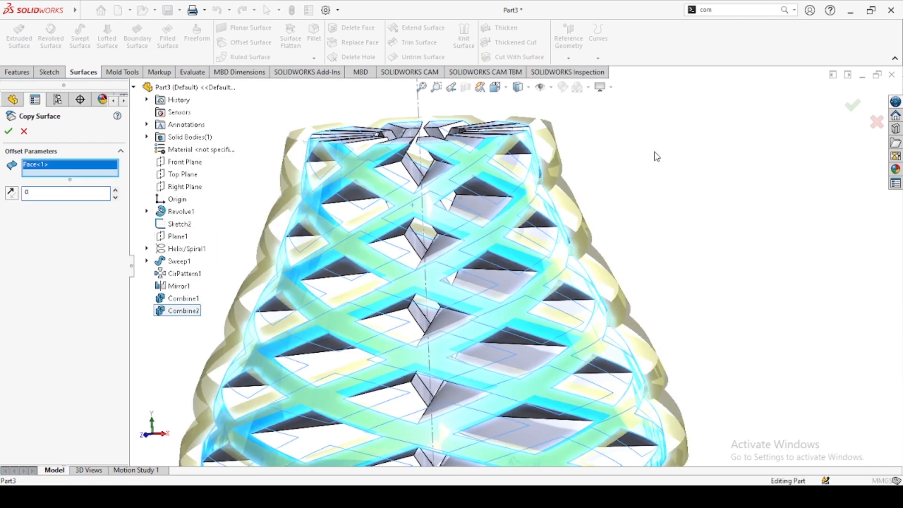
key("Return")
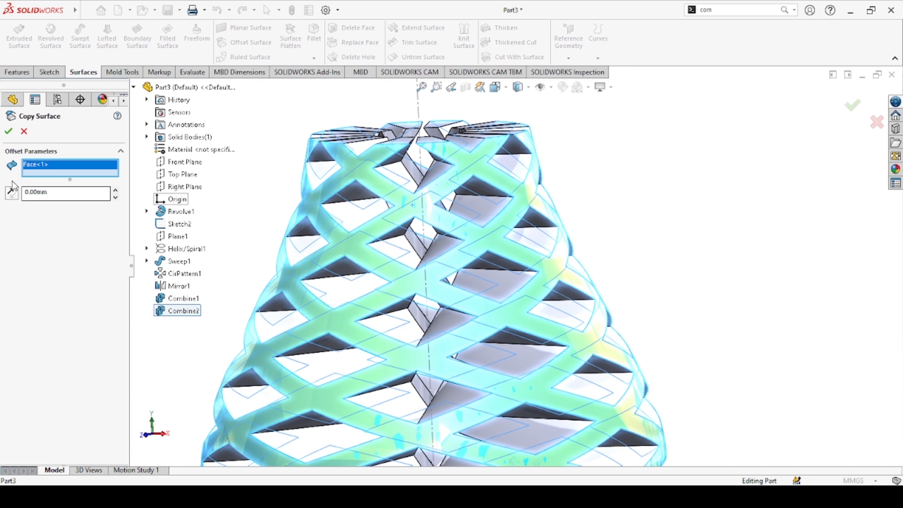
left_click(9, 132)
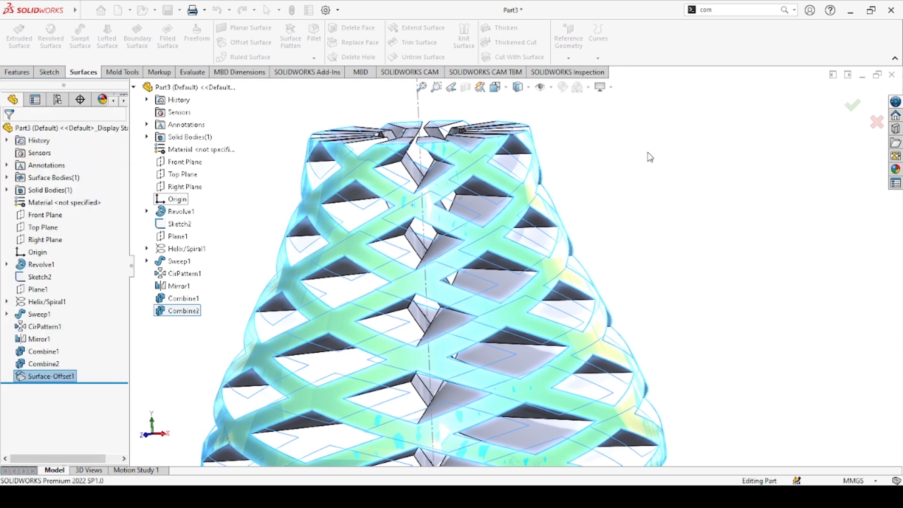
- Hide the combined solid lattice body so that only the copied outer surface stays displayed
middle_click_drag(644, 155, 643, 238)
left_click(476, 186)
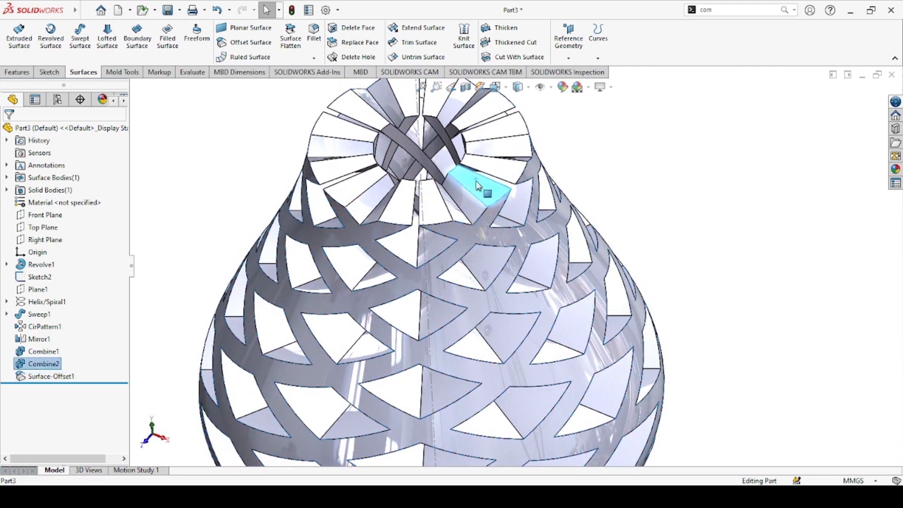
left_click(529, 167)
middle_click_drag(608, 204, 575, 201)
scroll(634, 207, "up", 5)
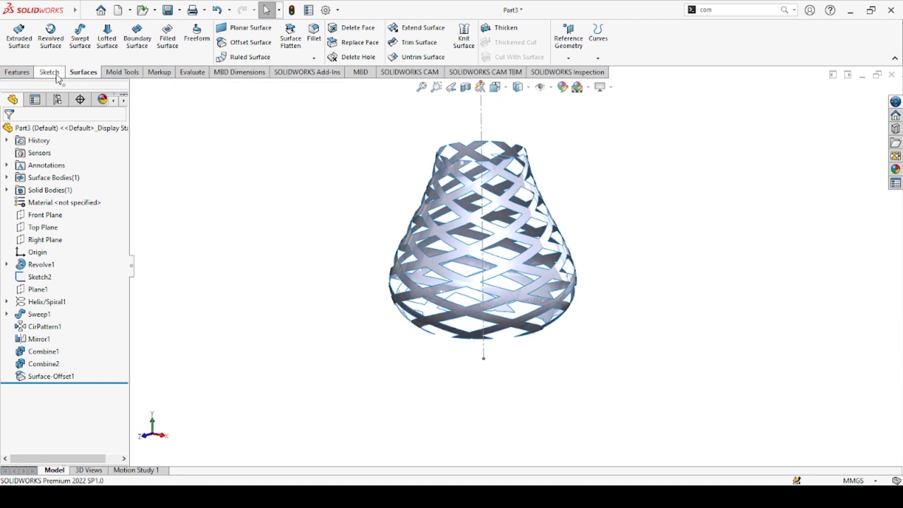
- Start a Thicken feature on the copied lattice surface and set its thickness to 3 mm
left_click(500, 27)
scroll(512, 197, "down", 5)
left_click(518, 190)
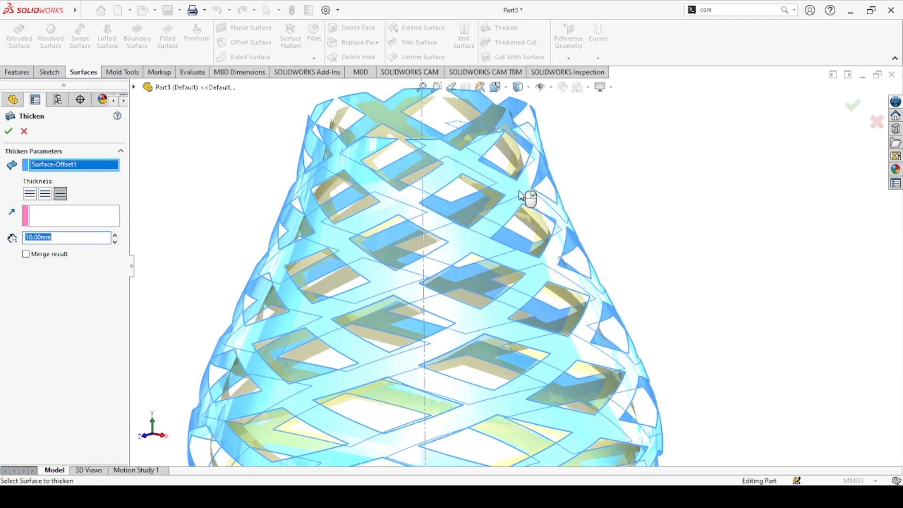
key("Return")
mouse_move(421, 192)
middle_mouse_down()
mouse_move(425, 231)
mouse_move(418, 202)
middle_mouse_up()
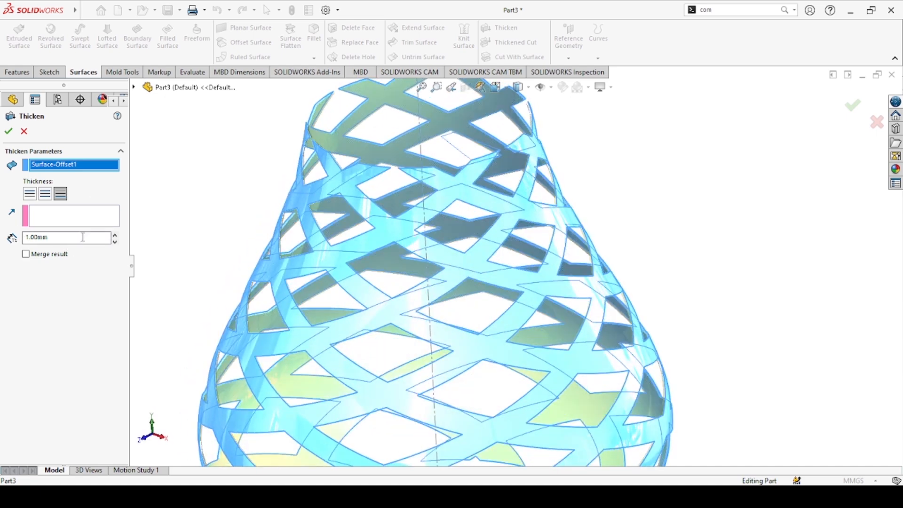
key("Return")
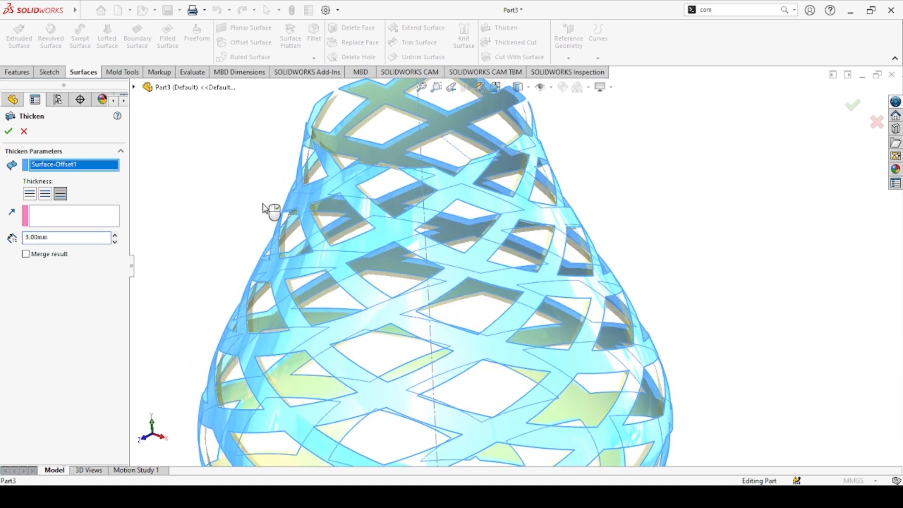
- Try thickening both sides of the lattice surface, switch to Side 1, and create the Thicken feature
scroll(280, 212, "up", 4)
middle_click_drag(489, 299, 527, 292)
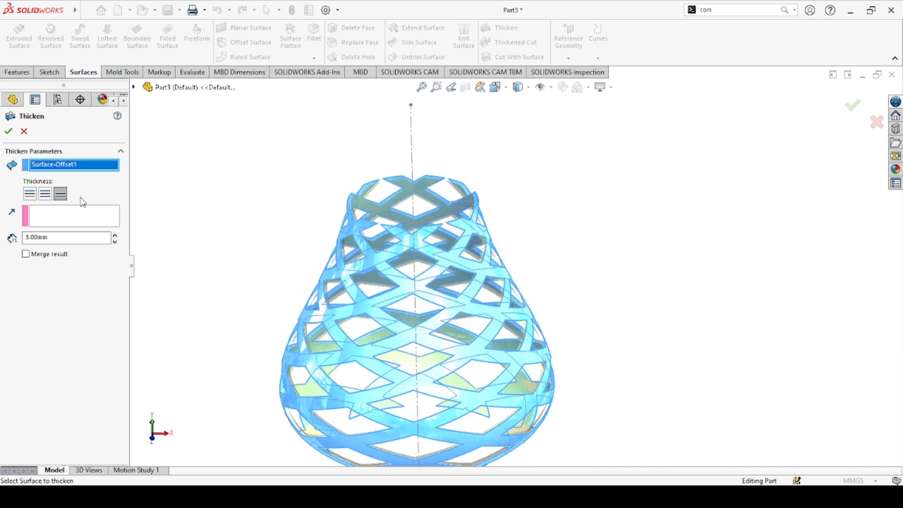
left_click(45, 197)
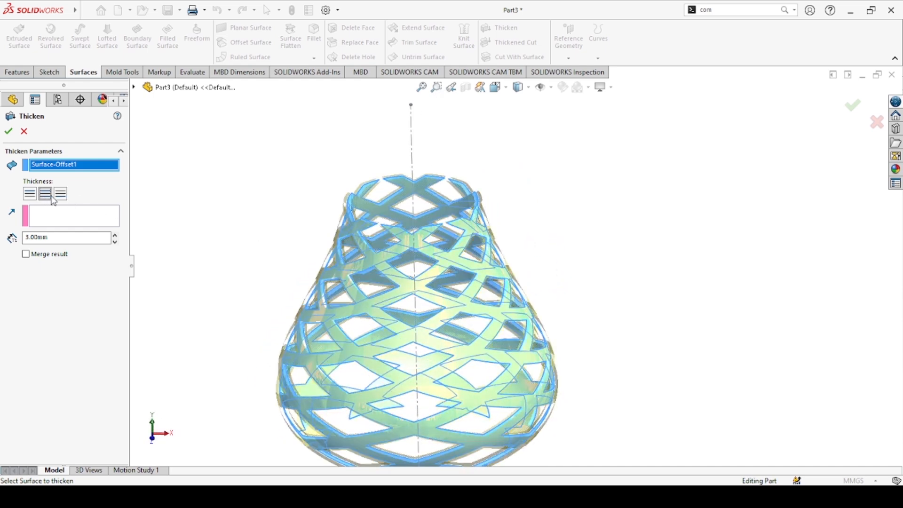
left_click(27, 197)
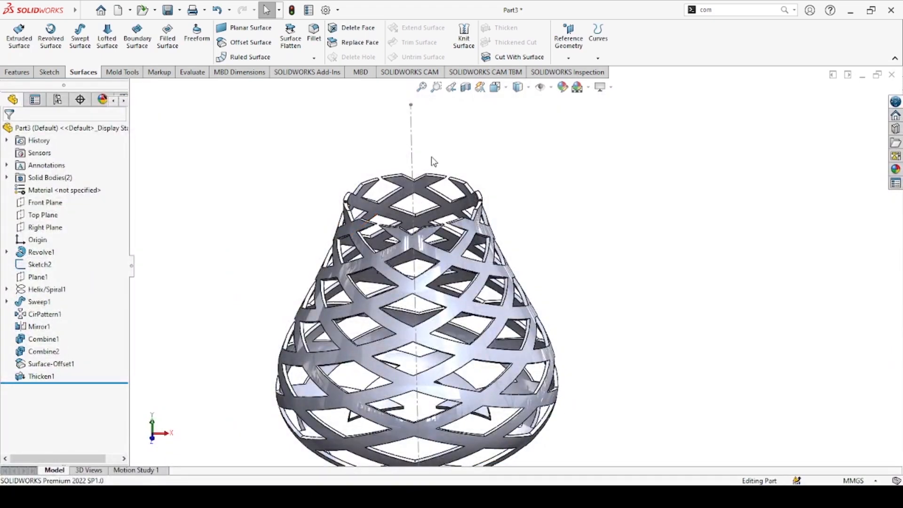
- Sketch on the Front Plane a corner rectangle about 7 mm tall, starting at the origin and extending below the vase's base edge
scroll(550, 260, "up", 3)
middle_click_drag(562, 282, 463, 267)
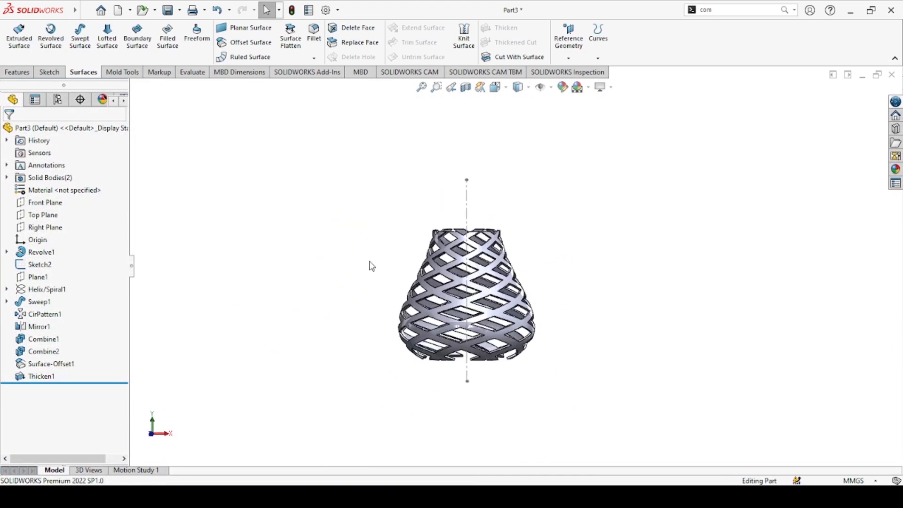
left_click(50, 204)
left_click(62, 182)
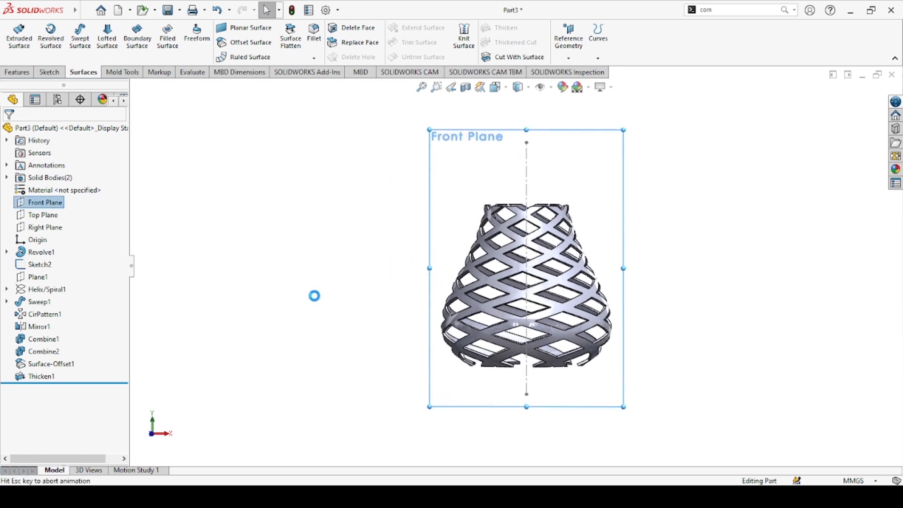
scroll(580, 437, "down", 2)
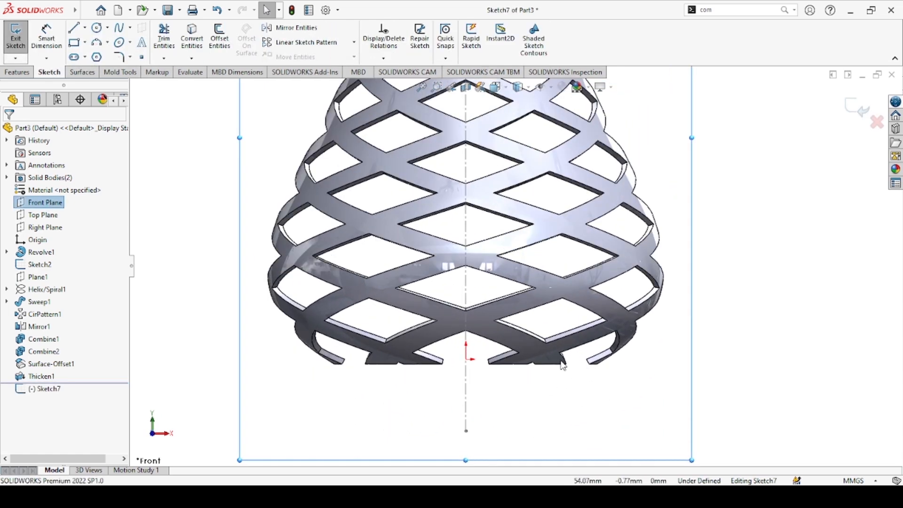
left_click(74, 44)
left_click(466, 360)
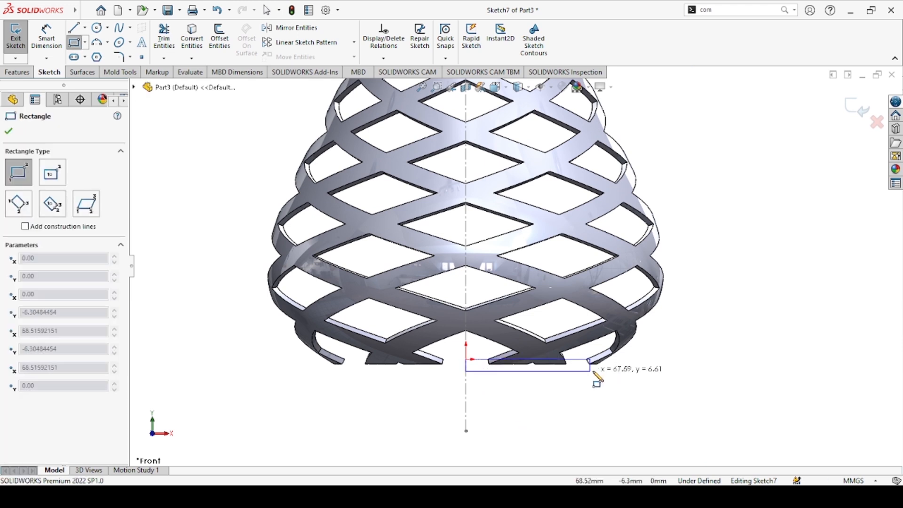
left_click(626, 371)
key("Escape")
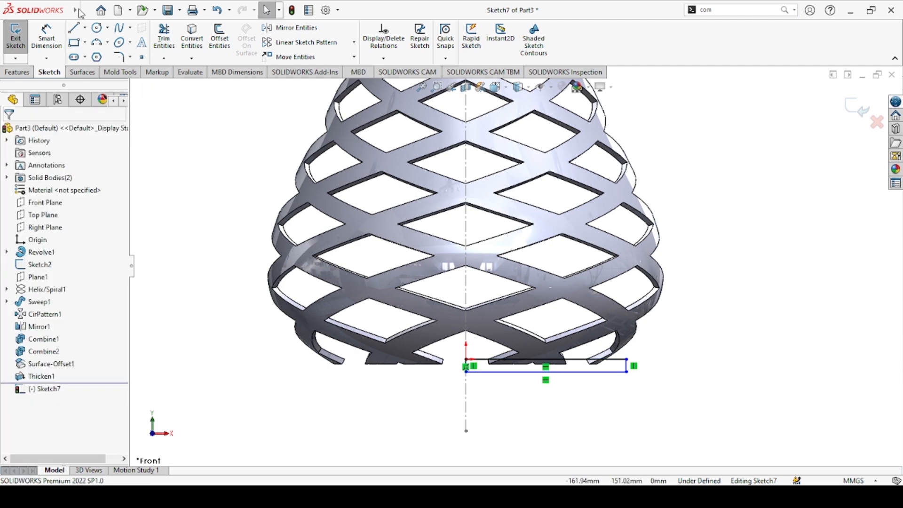
- Dimension the short outer side of the base rectangle to a height of 6 mm
left_click(47, 38)
scroll(658, 367, "down", 5)
left_click(528, 334)
left_click(592, 350)
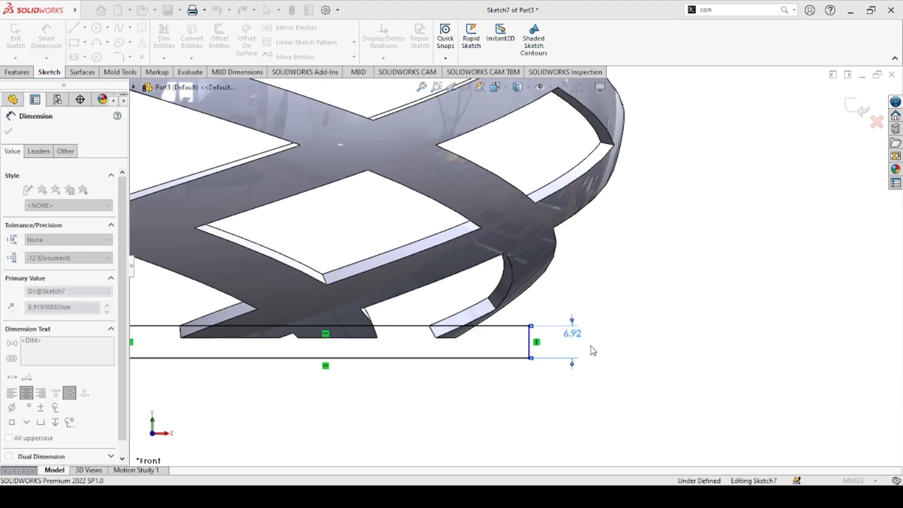
type("6")
key("Return")
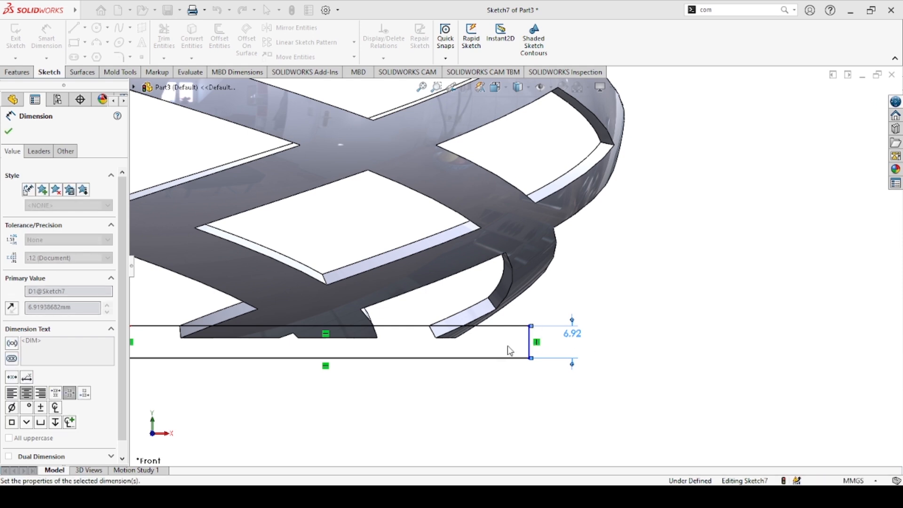
- Dimension the rectangle's lower horizontal line to a length of 80 mm and finish dimensioning
scroll(475, 376, "down", 3)
scroll(490, 325, "up", 4)
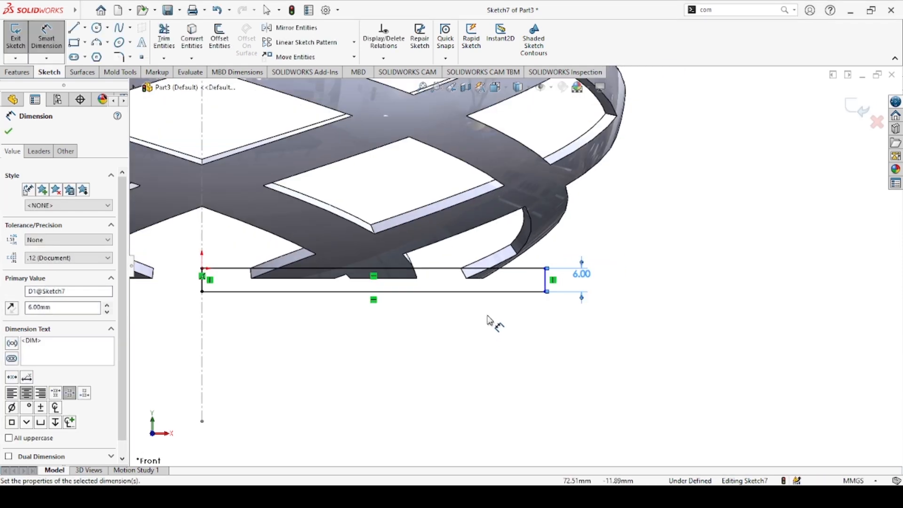
left_click(520, 292)
left_click(544, 326)
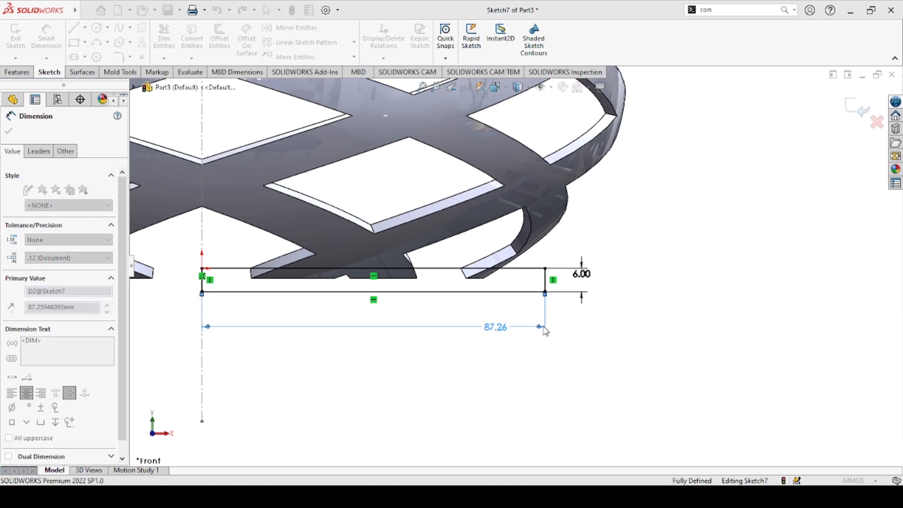
type("80")
key("Return")
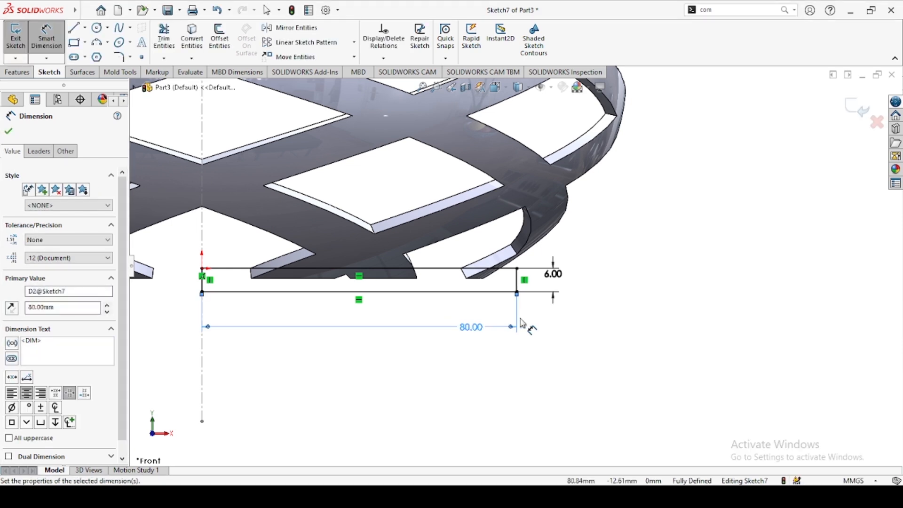
left_click(8, 133)
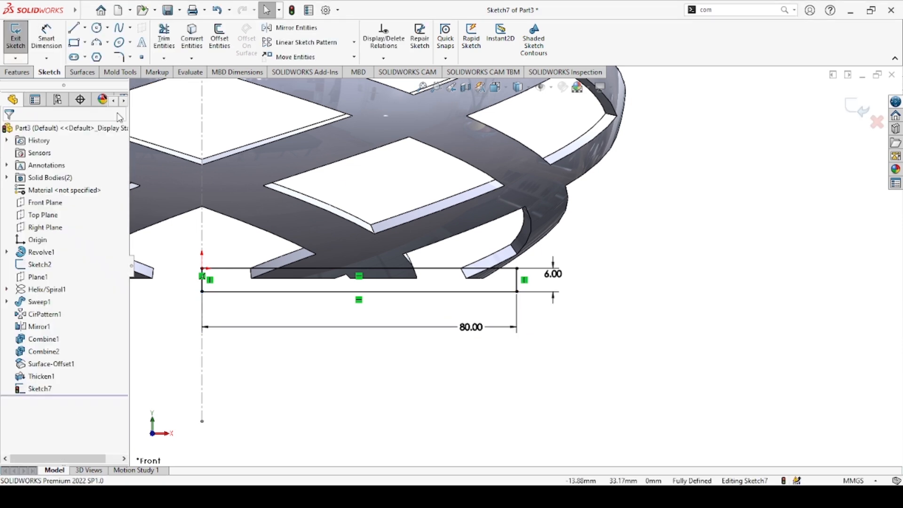
- Start a sketch fillet on the rectangle's lower outer corner, trying radii of 1 mm and 4 mm
left_click(119, 56)
left_click_drag(560, 289, 491, 305)
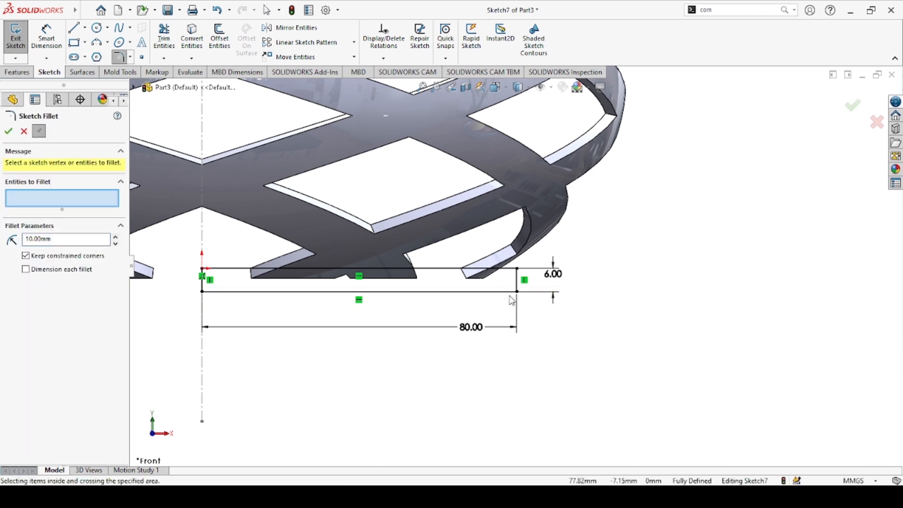
left_click_drag(536, 281, 485, 311)
left_click_drag(68, 237, 2, 255)
type("1")
left_click_drag(546, 285, 467, 313)
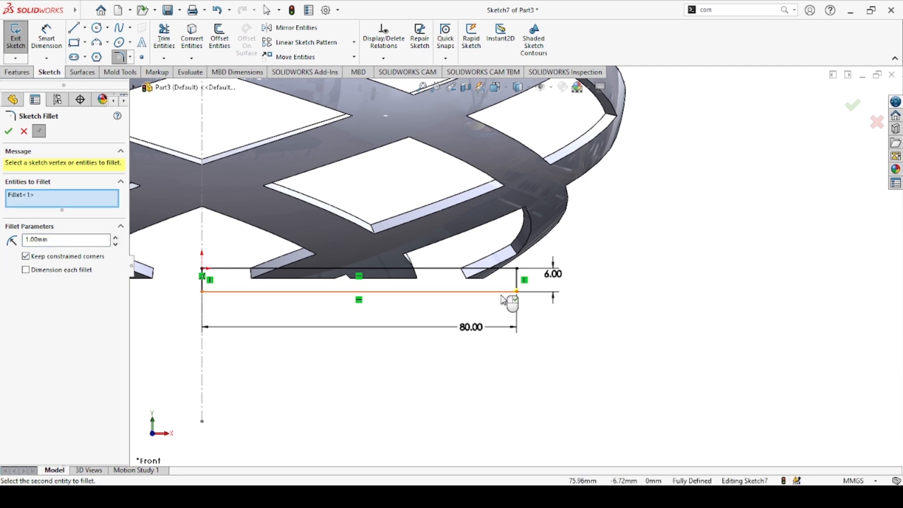
scroll(503, 301, "down", 2)
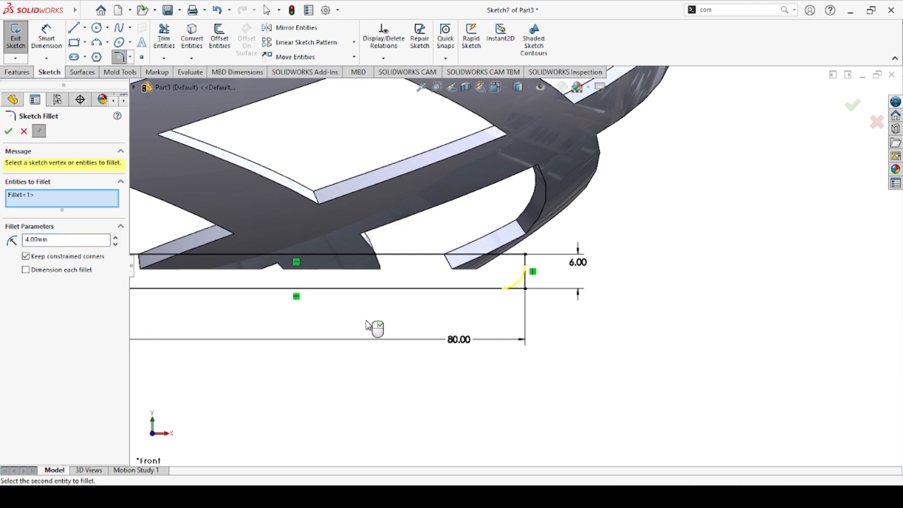
scroll(532, 249, "down", 3)
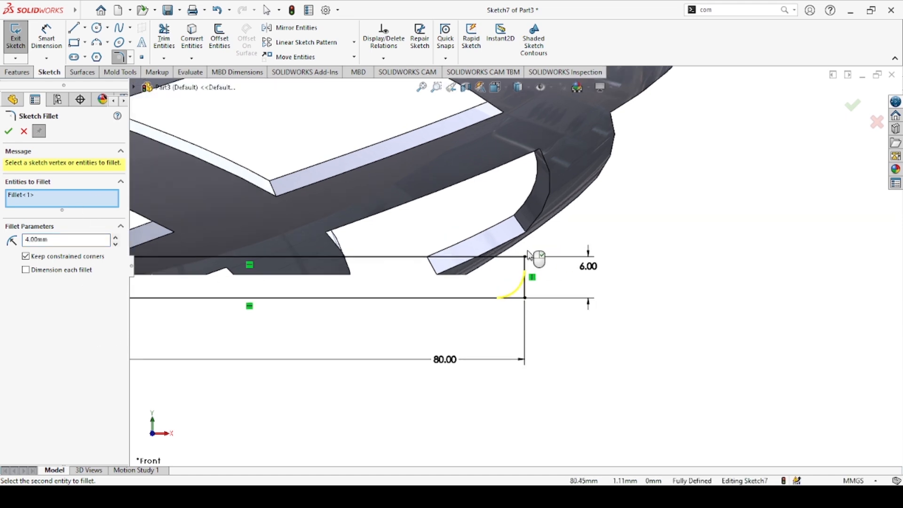
- Set the fillet radius to 2 mm, add the rectangle's upper outer corner, and apply both sketch fillets
left_click(516, 264)
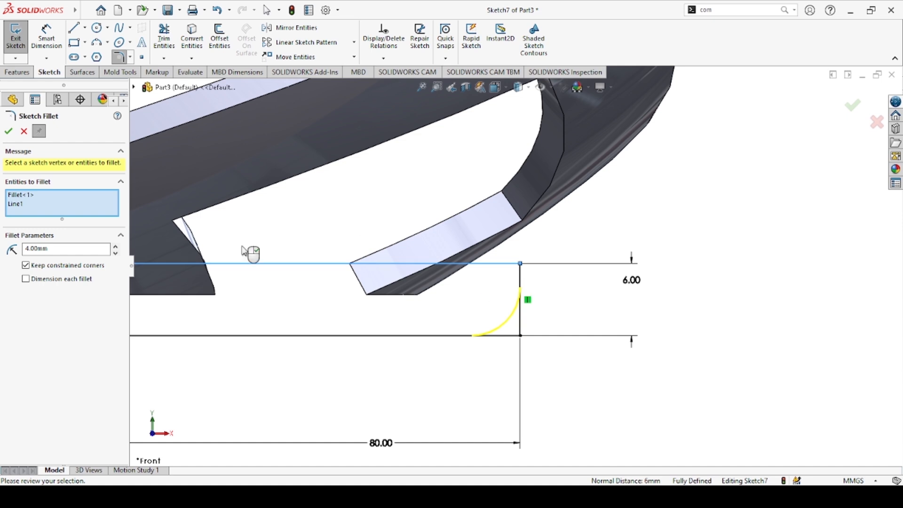
type("2")
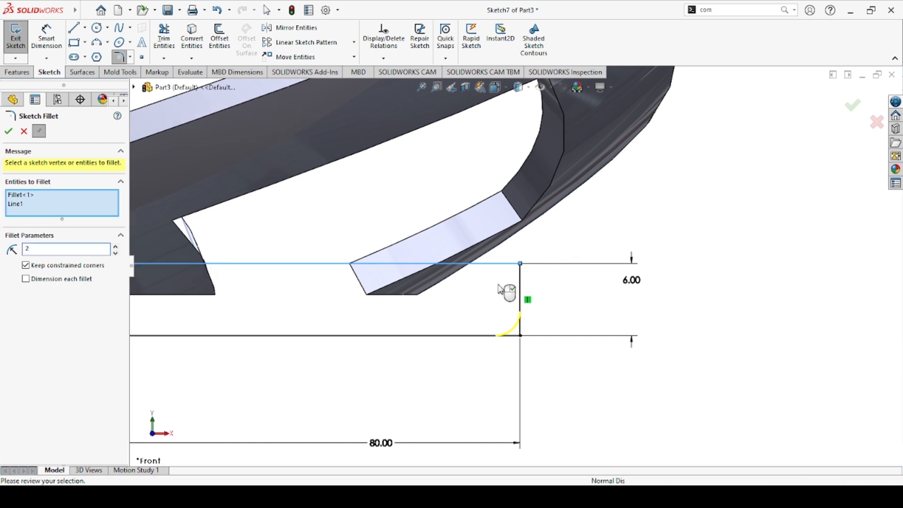
left_click(521, 272)
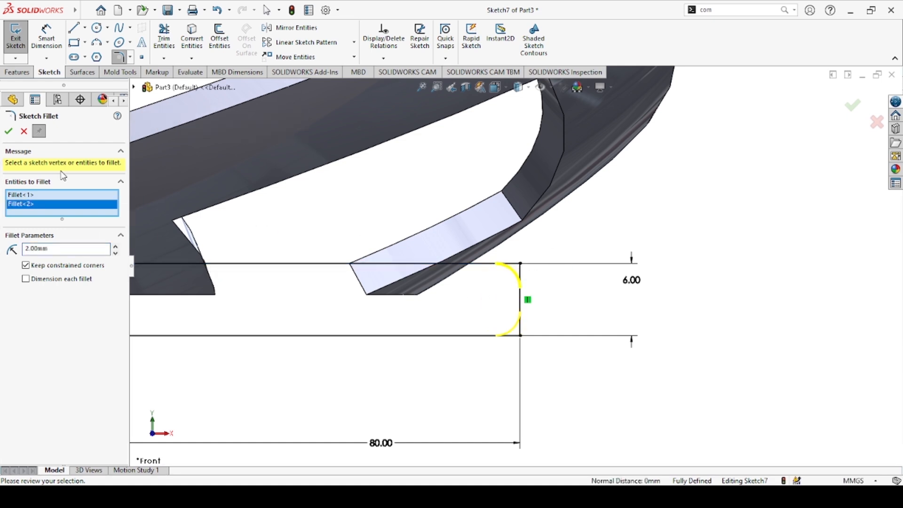
left_click(9, 132)
scroll(484, 311, "up", 5)
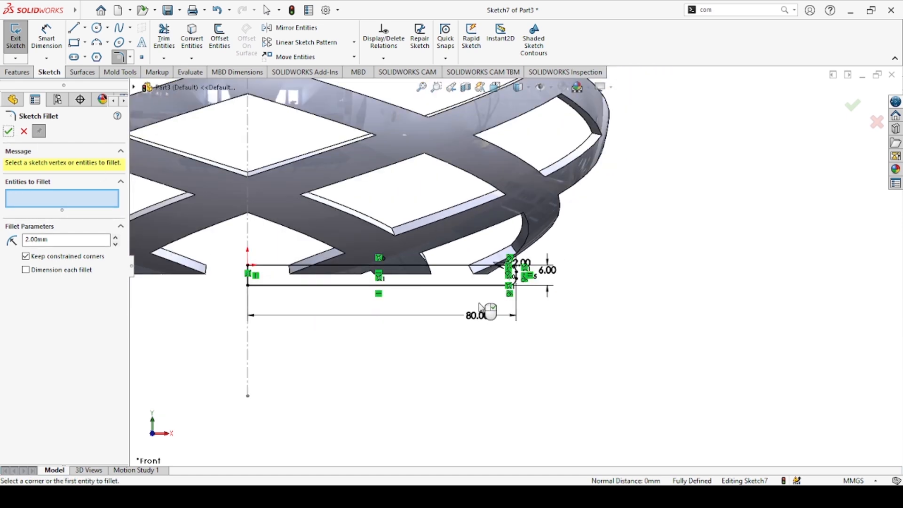
left_click(9, 132)
- Revolve the rounded base profile 360 degrees around its vertical line on the vase's centre axis
key("f")
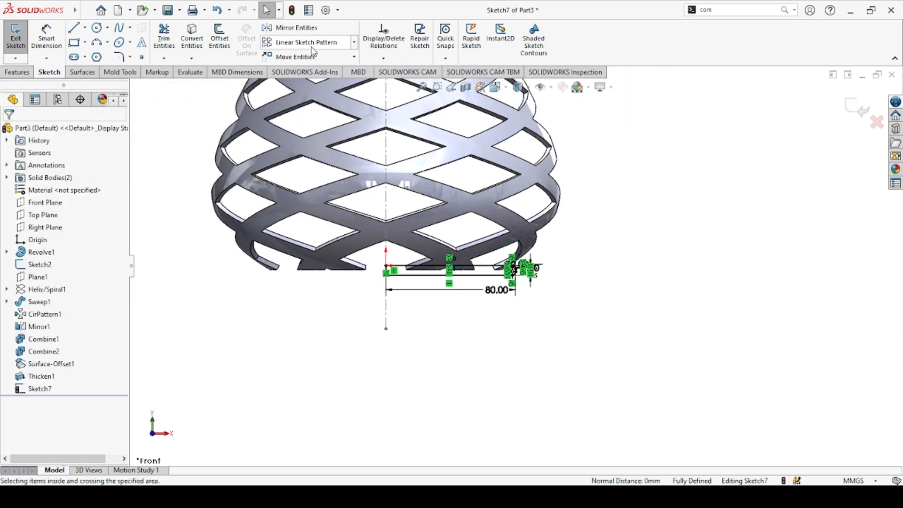
left_click(17, 72)
left_click(54, 38)
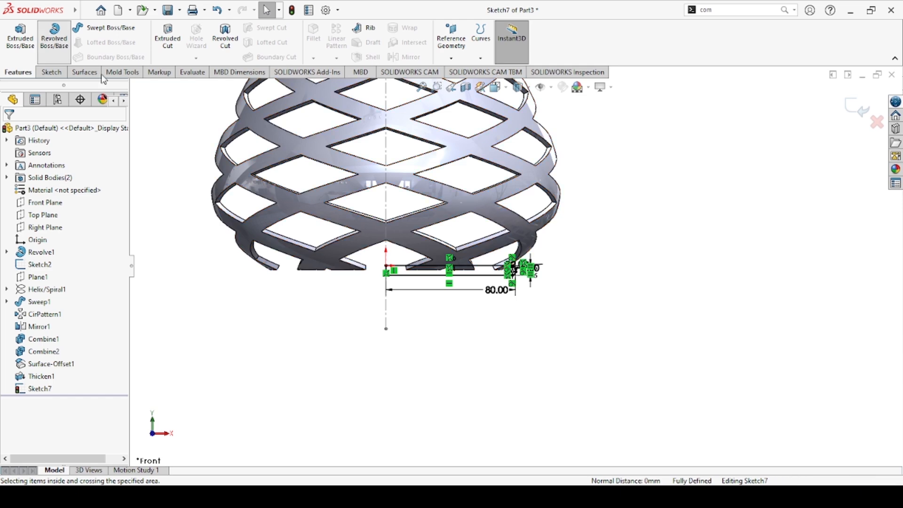
scroll(397, 263, "down", 10)
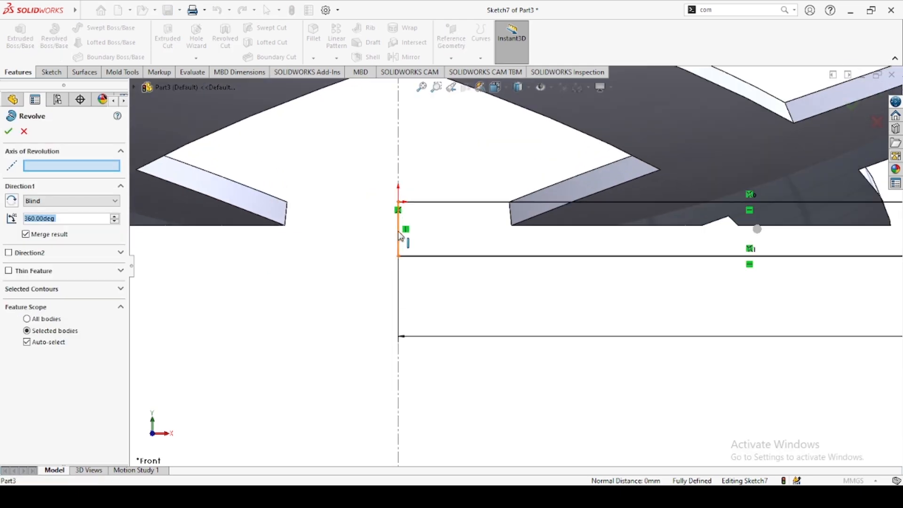
left_click(399, 235)
scroll(403, 235, "up", 6)
mouse_move(429, 262)
middle_mouse_down()
mouse_move(465, 313)
mouse_move(470, 263)
mouse_move(484, 272)
mouse_move(470, 254)
middle_mouse_up()
scroll(470, 254, "down", 3)
left_click(9, 131)
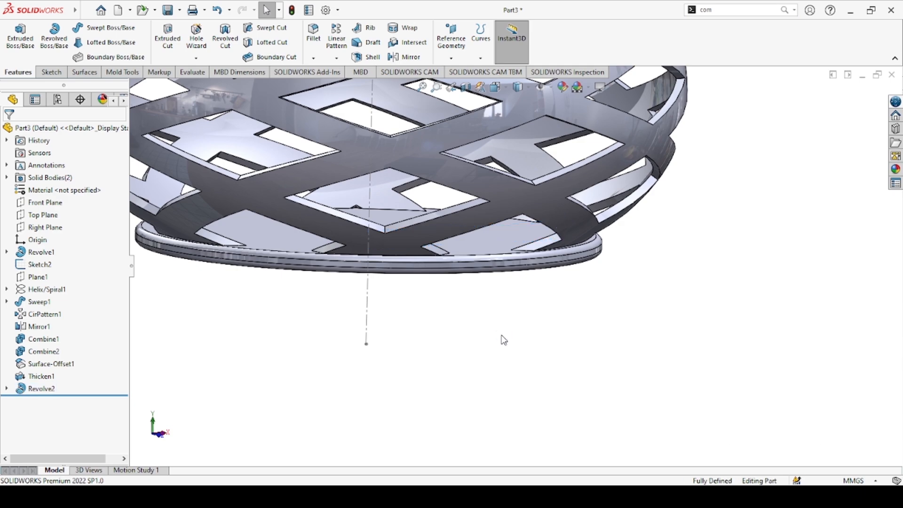
- Inspect the revolved base up close and the whole vase from several angles
scroll(540, 289, "down", 5)
middle_click_drag(510, 222, 477, 196)
scroll(477, 196, "up", 8)
middle_click_drag(677, 310, 658, 363)
scroll(542, 222, "down", 3)
scroll(553, 200, "up", 3)
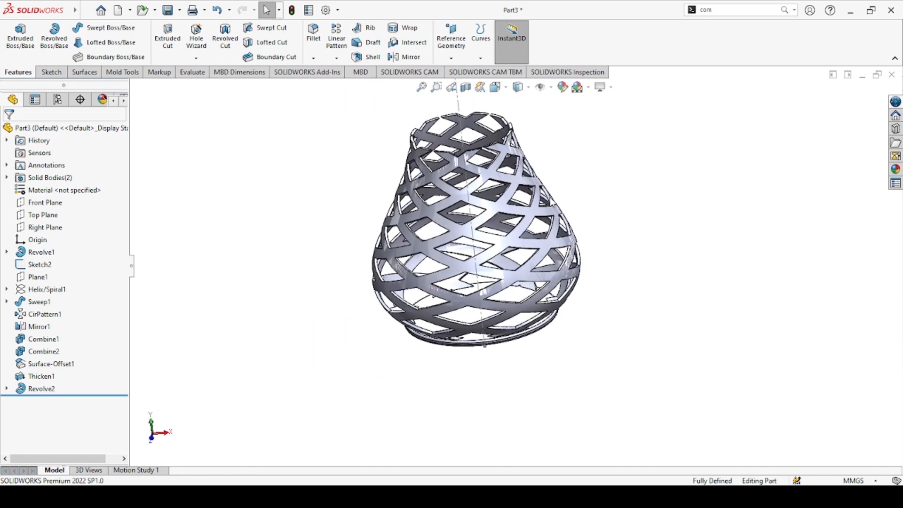
- Sketch on the Front Plane a circle about 10 mm in diameter, just above the left end of the vase's top rim
left_click(45, 202)
left_click(65, 189)
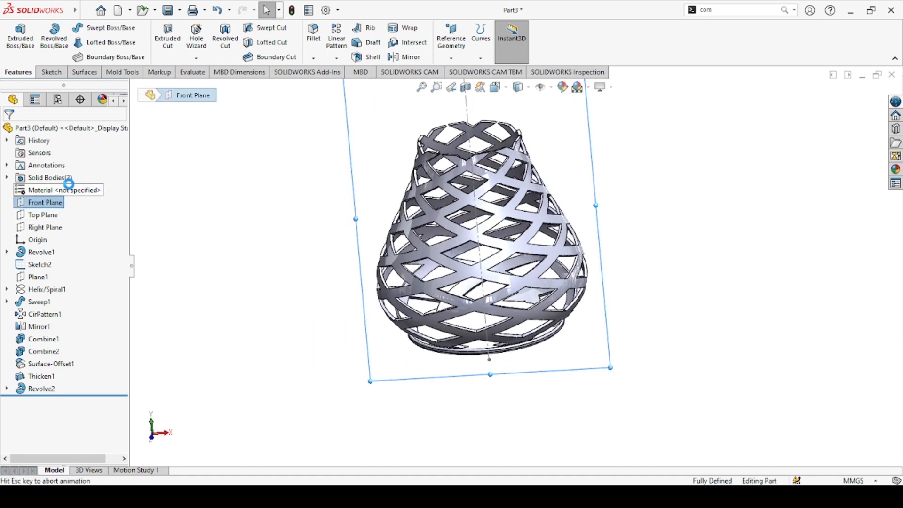
scroll(589, 176, "down", 2)
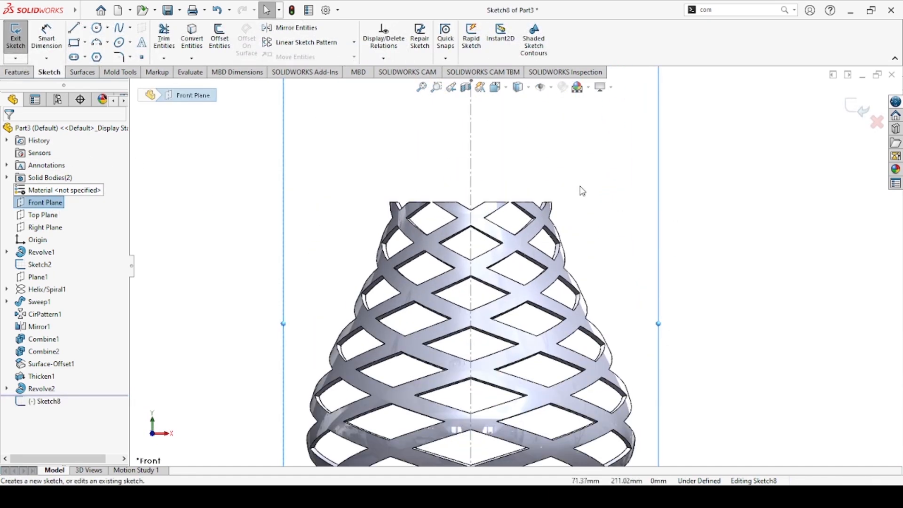
left_click(240, 172)
left_click(96, 27)
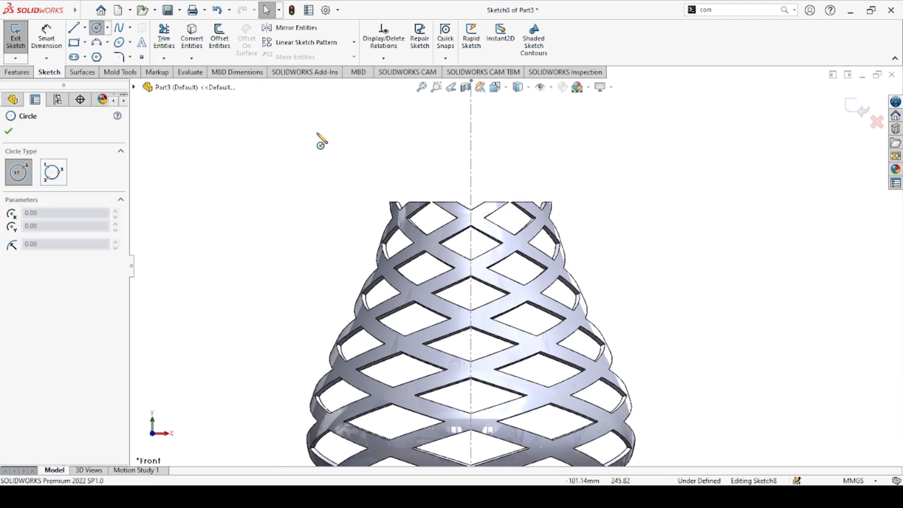
scroll(400, 197, "down", 3)
left_click(416, 213)
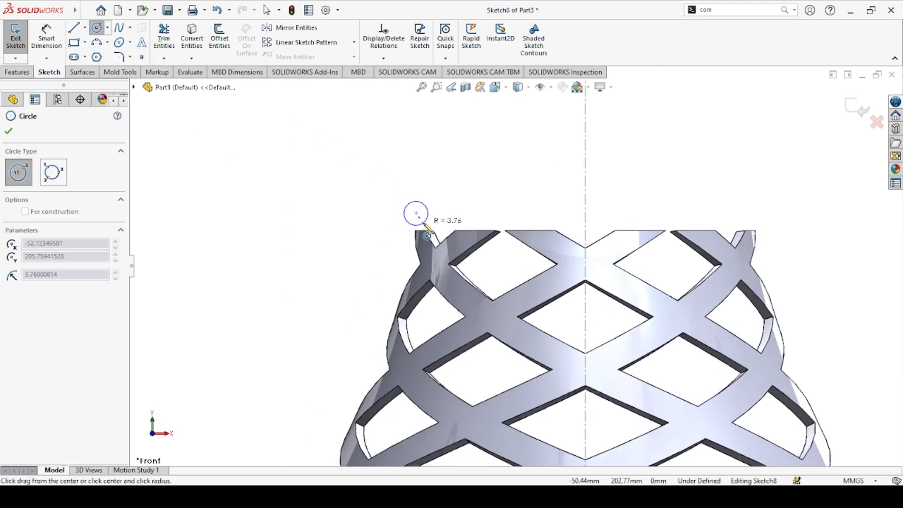
left_click(426, 227)
key("Escape")
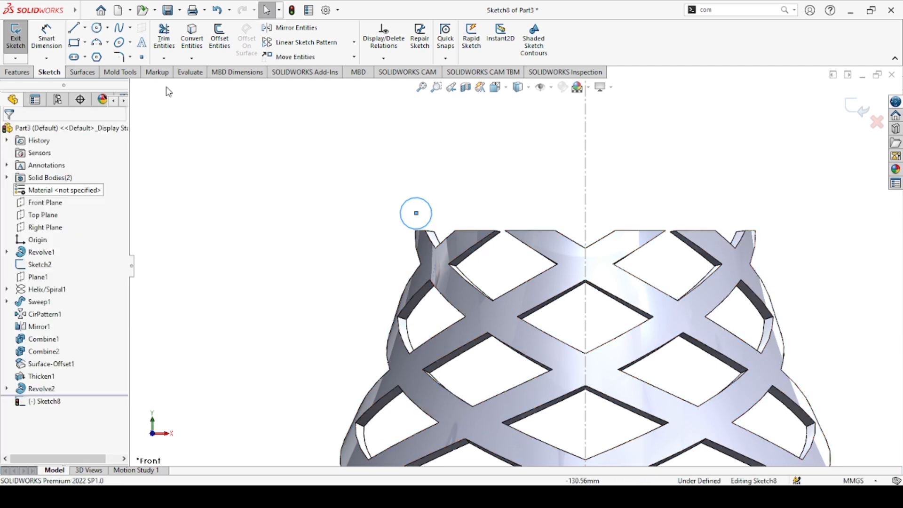
- Dimension the circle's diameter, trying 2 mm first and settling on 10 mm
left_click(46, 42)
left_click(401, 210)
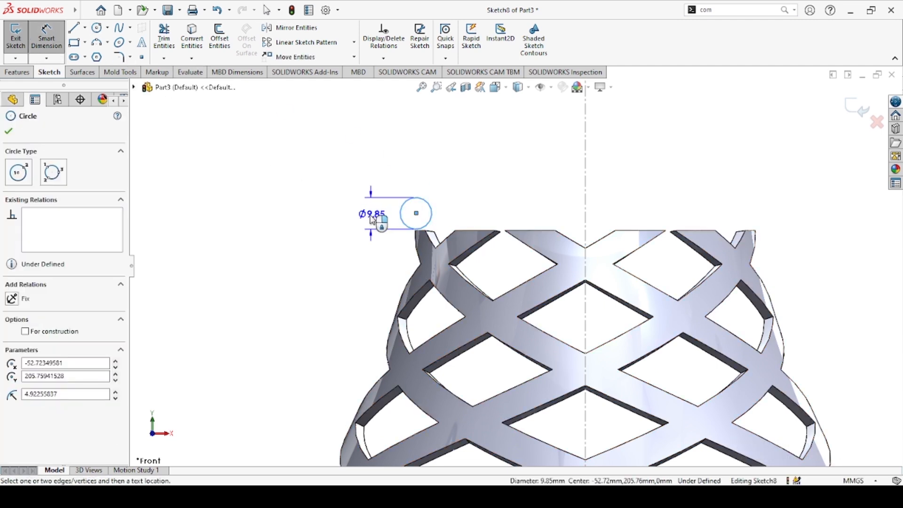
left_click(401, 208)
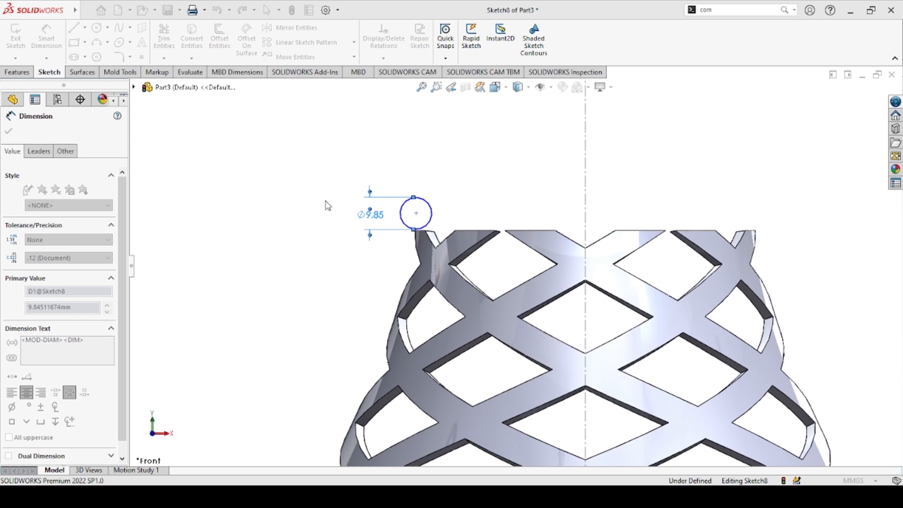
type("2")
key("Return")
double_click(379, 215)
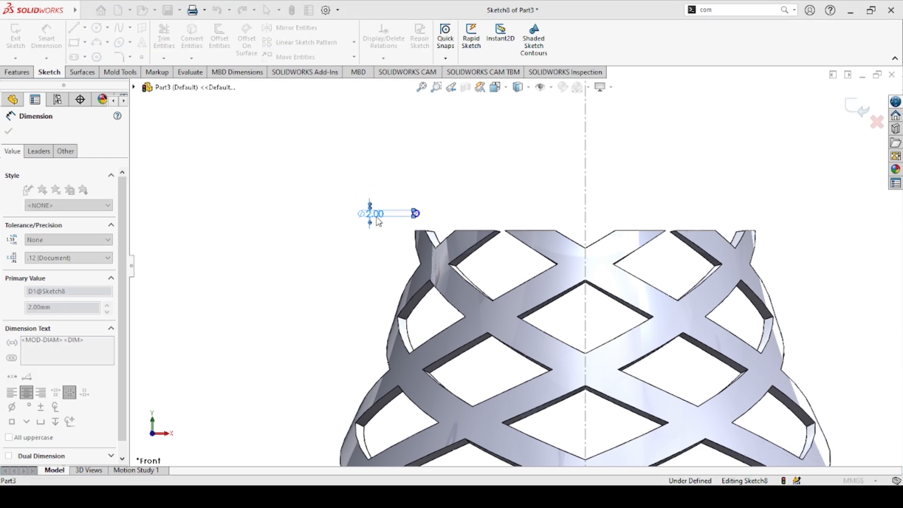
left_click(330, 198)
type("10")
key("Return")
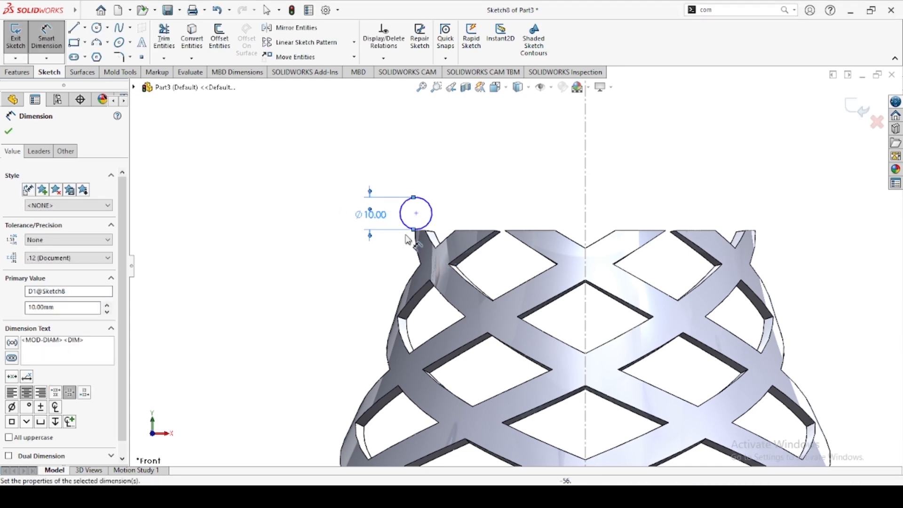
left_click(10, 131)
- Make the circle's centre point coincident with the outer edge of the vase's top rim
middle_click_drag(509, 248, 470, 245)
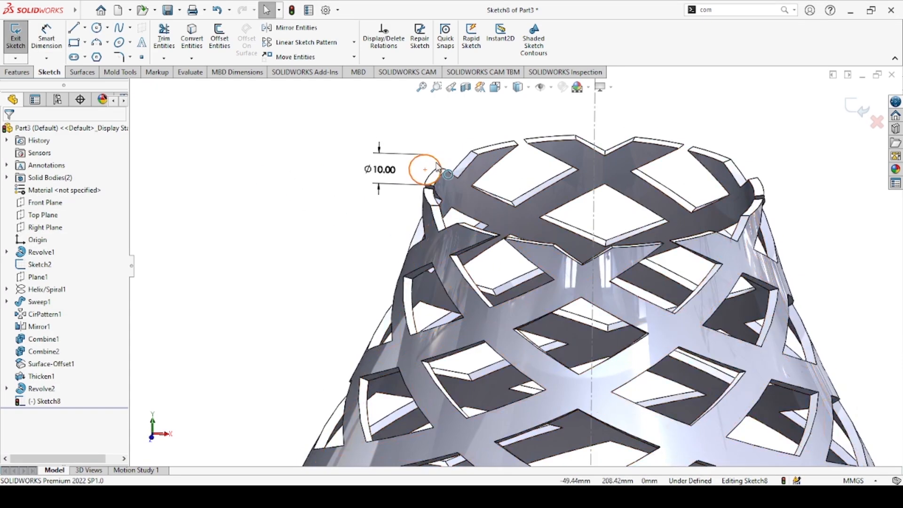
scroll(451, 268, "down", 5)
left_click(439, 221)
scroll(451, 261, "down", 3)
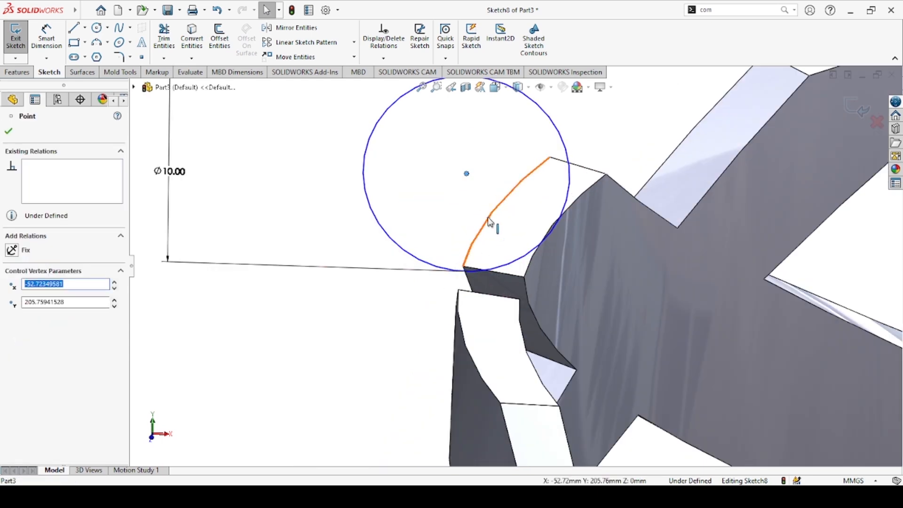
key("Escape")
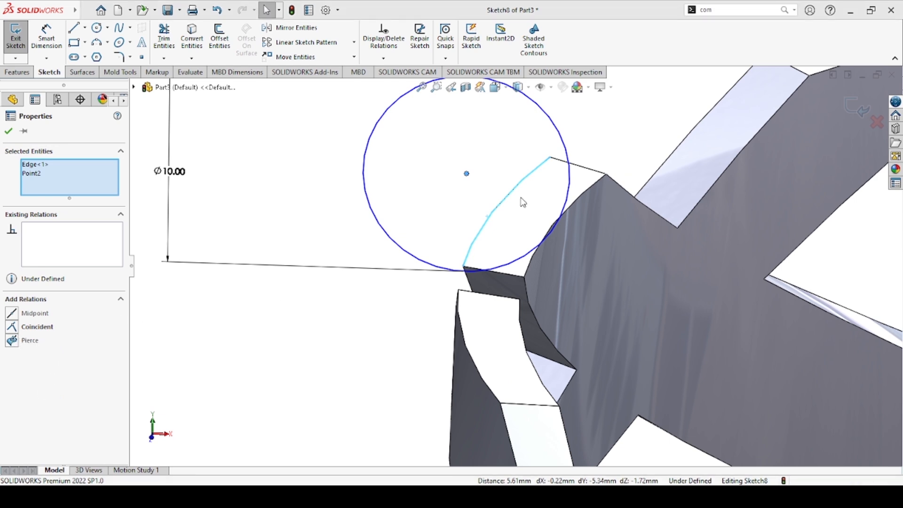
left_click(25, 329)
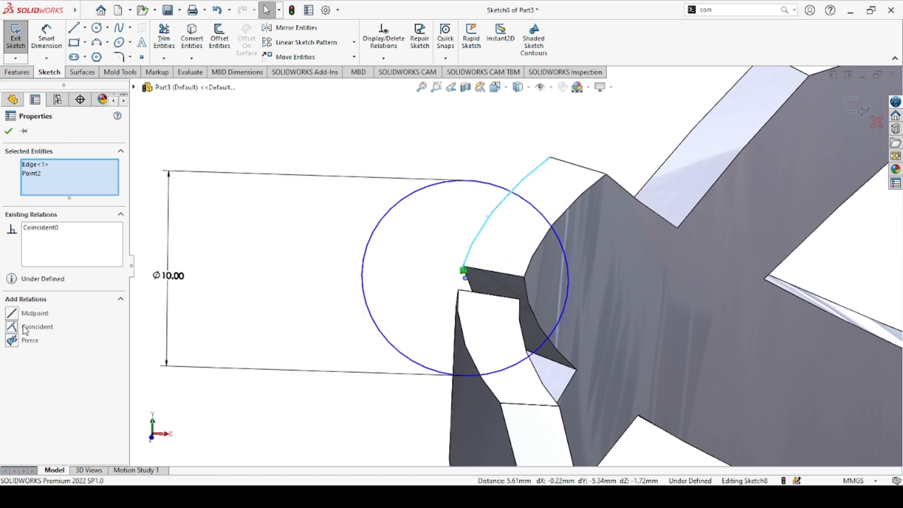
left_click(8, 131)
- Change the rim circle's diameter to 6 mm and check how it fits the lattice wall
scroll(357, 222, "up", 5)
mouse_move(522, 296)
middle_mouse_down()
mouse_move(530, 263)
mouse_move(528, 273)
mouse_move(447, 259)
mouse_move(408, 266)
middle_mouse_up()
double_click(420, 243)
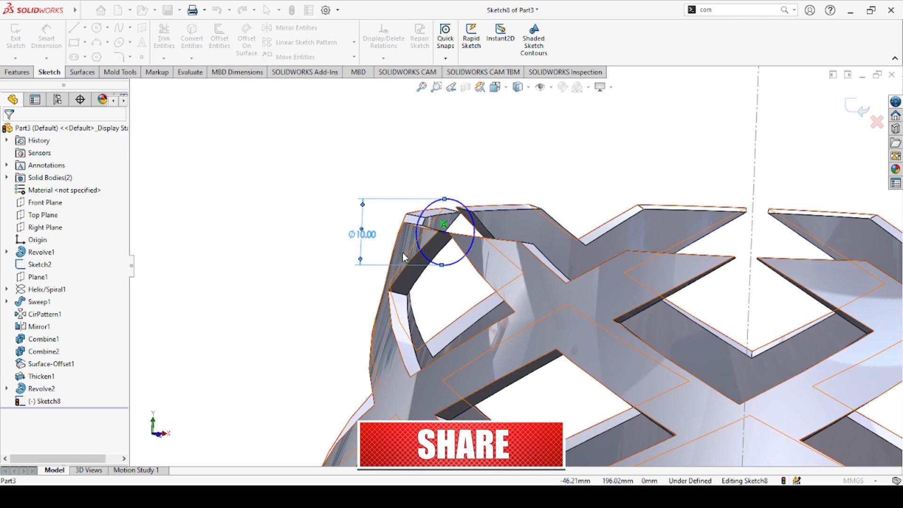
left_click(371, 235)
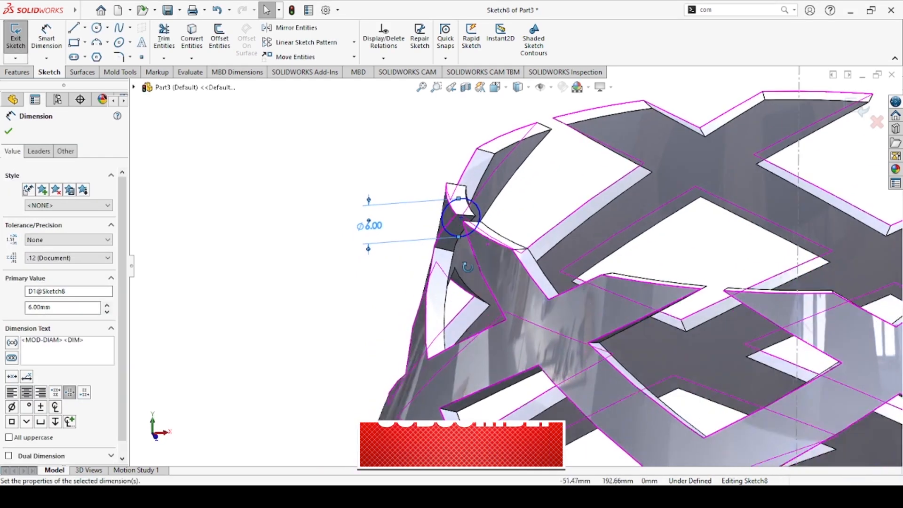
middle_click_drag(467, 266, 456, 250)
scroll(487, 221, "down", 3)
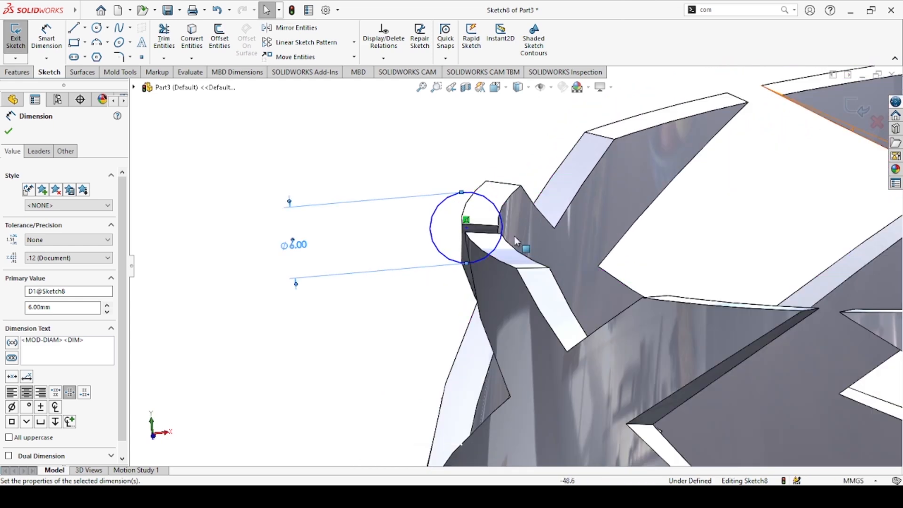
- Revolve the 6 mm rim circle 360 degrees about the vase's vertical centreline, merging the result with the lattice body
left_click(8, 131)
scroll(541, 268, "up", 5)
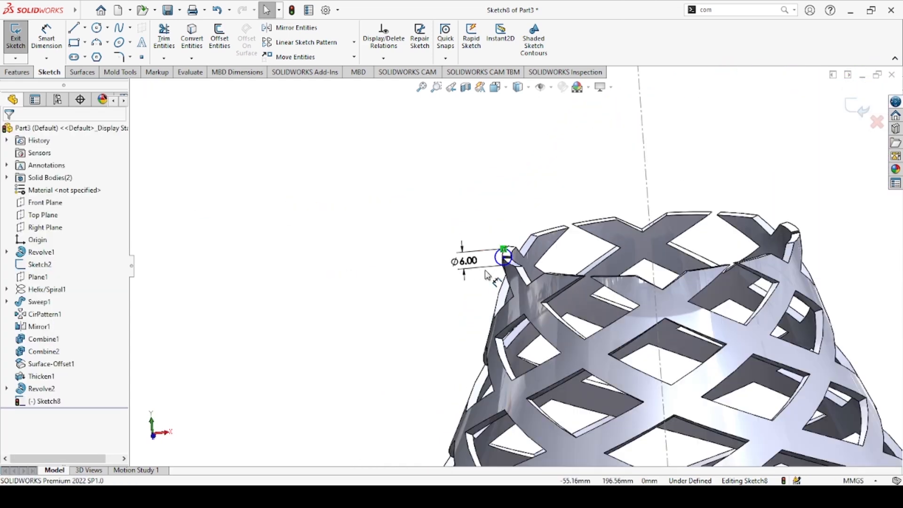
left_click(17, 72)
left_click(54, 35)
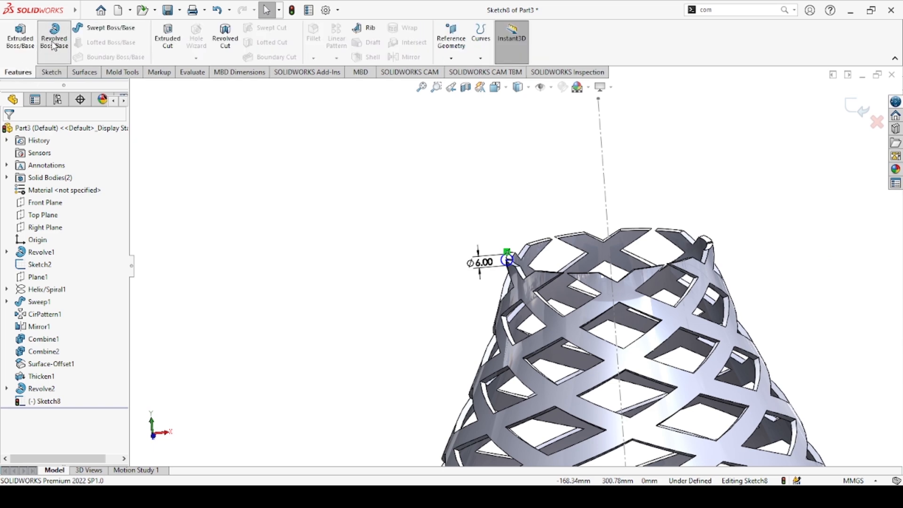
left_click(605, 195)
middle_click_drag(603, 218, 631, 209)
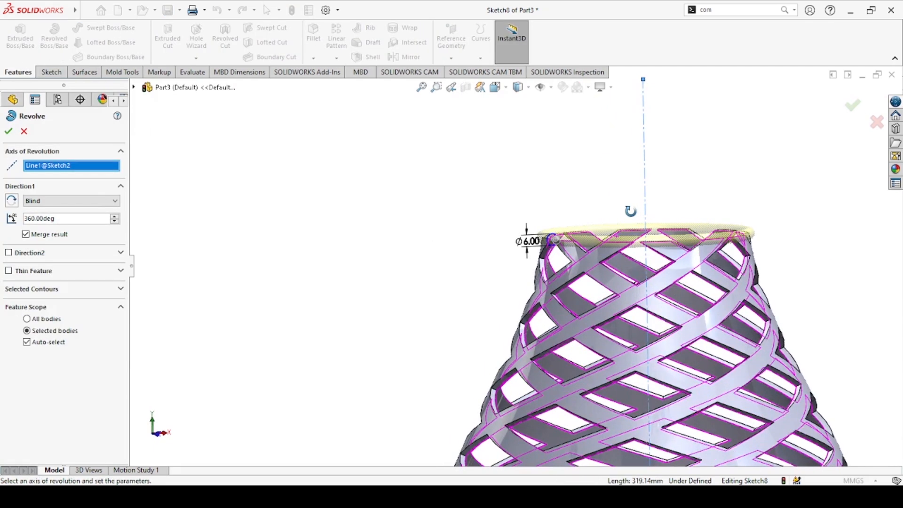
left_click(9, 132)
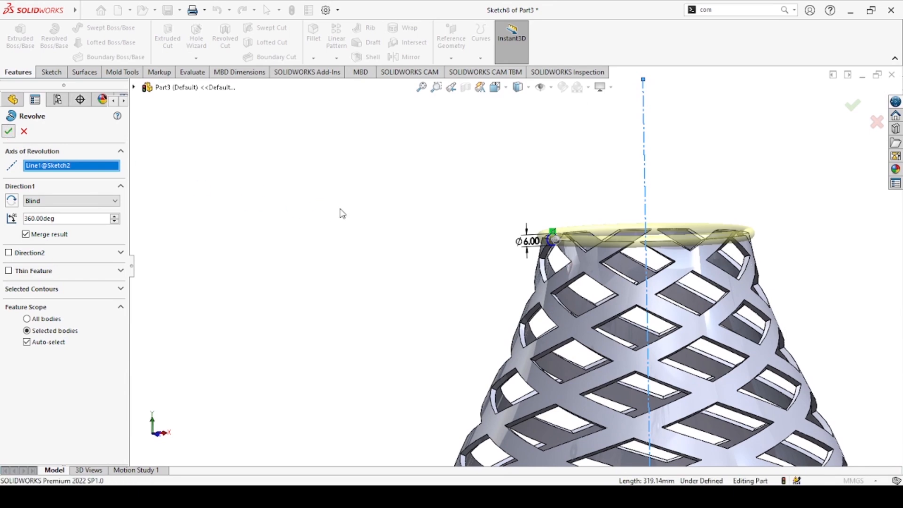
left_click(354, 219)
- Hide the sketch containing the vertical centreline above the vase
scroll(513, 264, "up", 4)
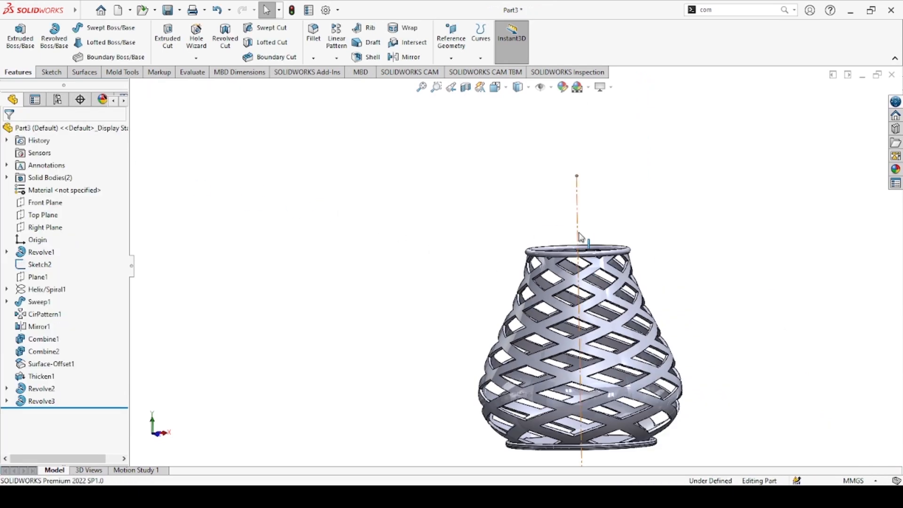
left_click(579, 222)
left_click(630, 192)
- Apply the polished aluminum metal appearance to the whole vase
mouse_move(723, 235)
middle_mouse_down()
mouse_move(738, 343)
mouse_move(748, 280)
middle_mouse_up()
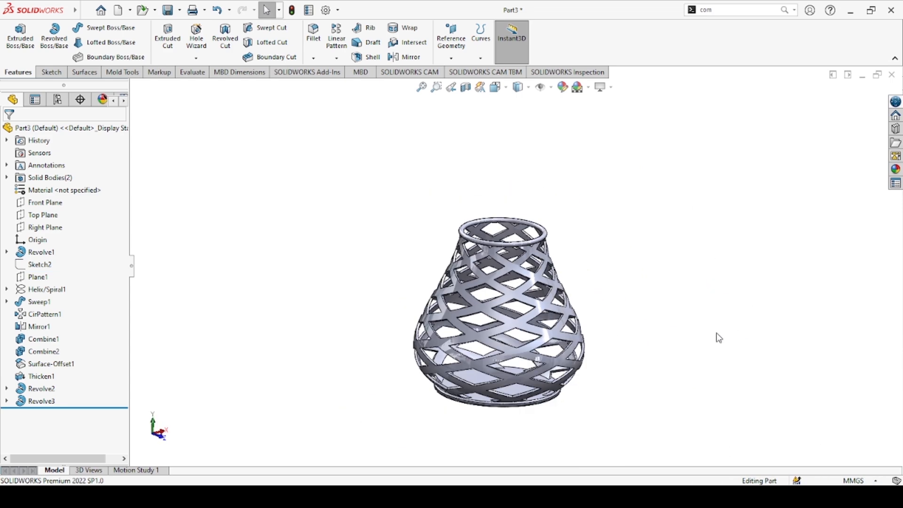
middle_click_drag(568, 215, 686, 301)
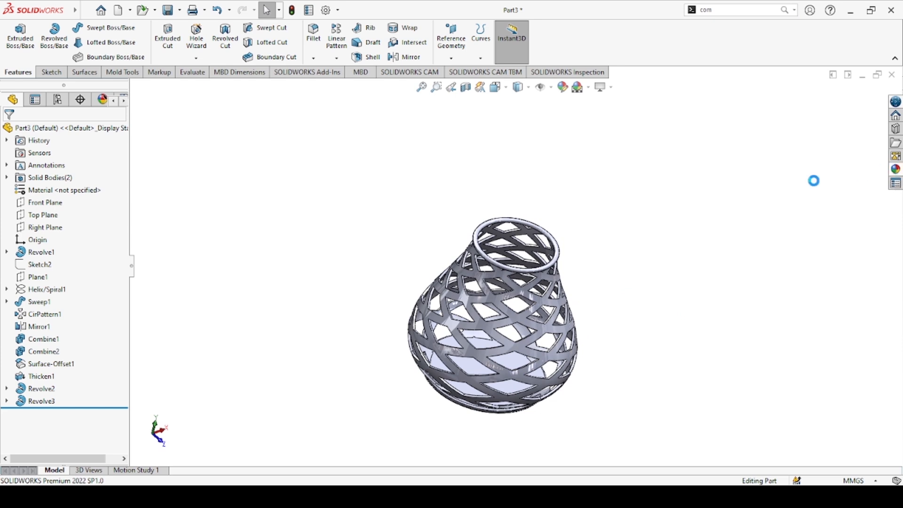
left_click(738, 110)
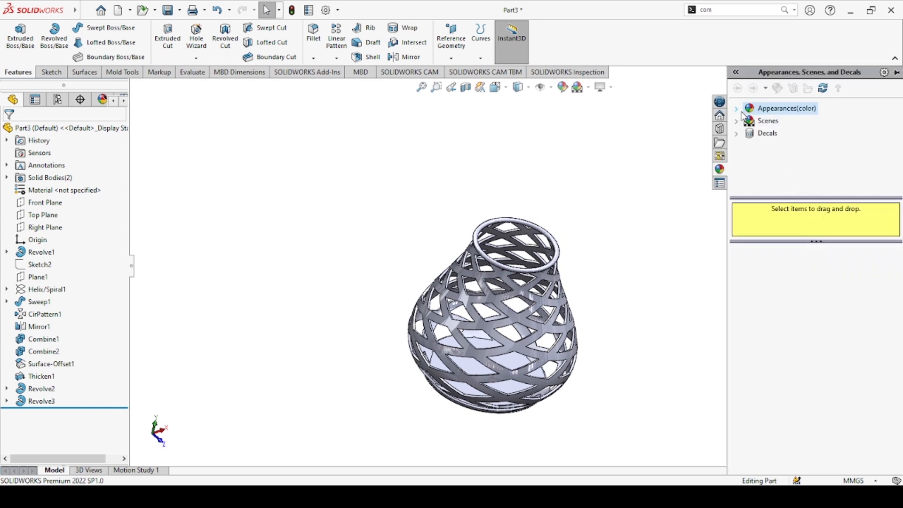
double_click(781, 134)
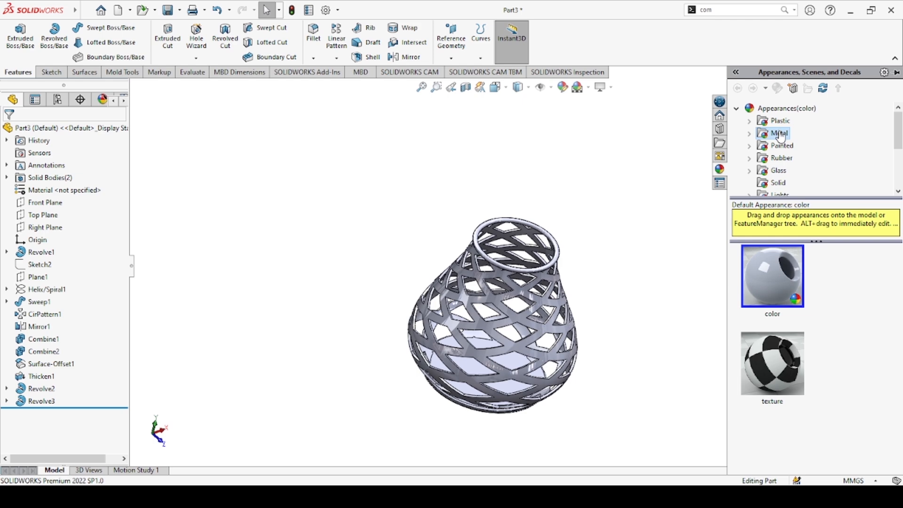
double_click(787, 438)
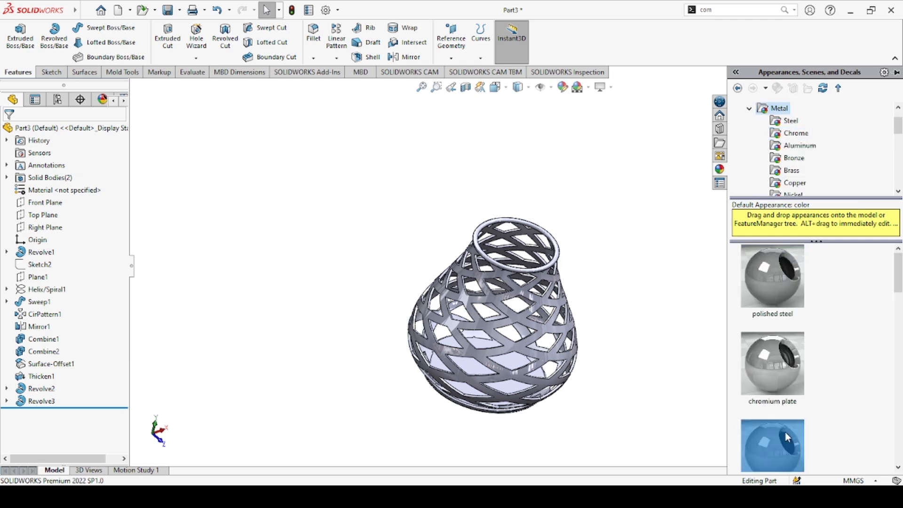
scroll(560, 384, "down", 3)
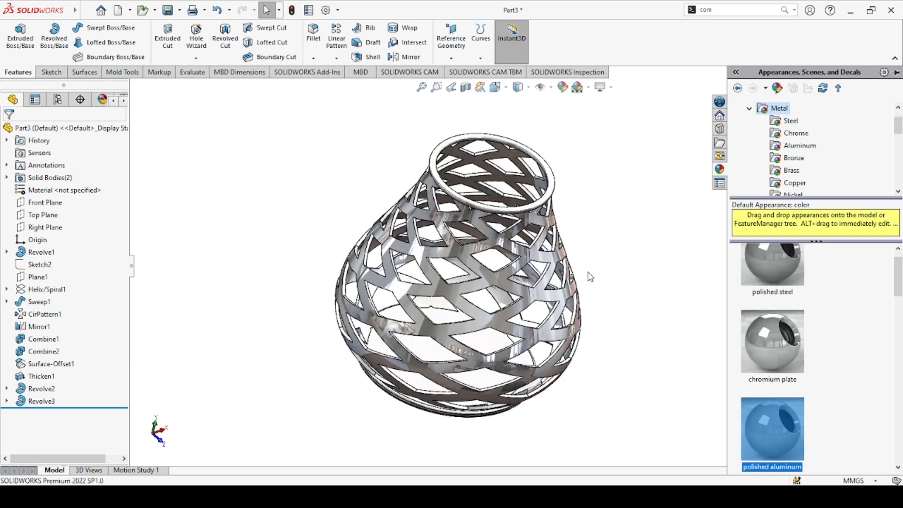
- Edit the part's polished aluminum appearance, trying several colours and settling on a turquoise green
left_click(563, 87)
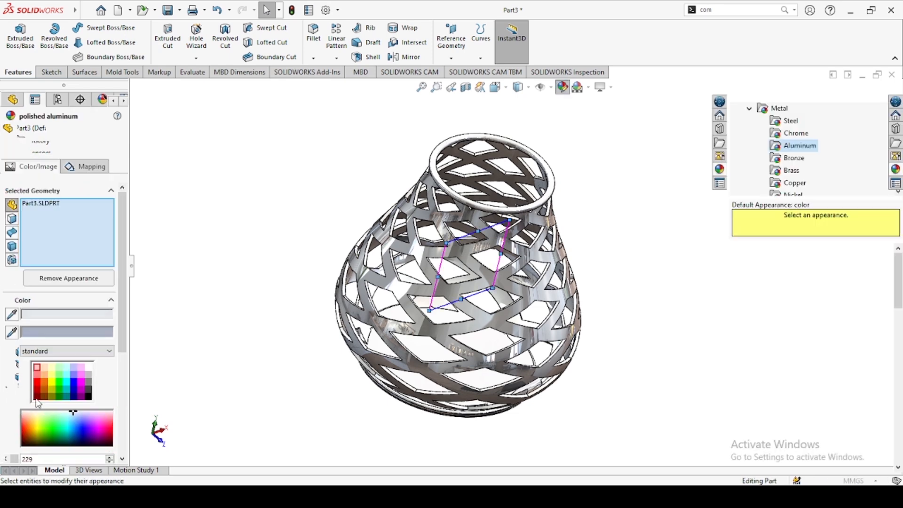
left_click(43, 416)
left_click(69, 434)
left_click(60, 429)
left_click(70, 433)
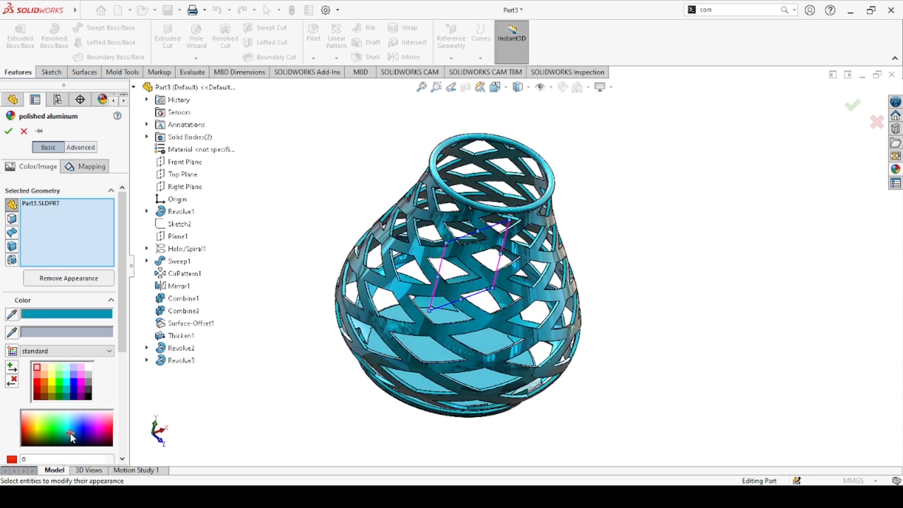
left_click(64, 429)
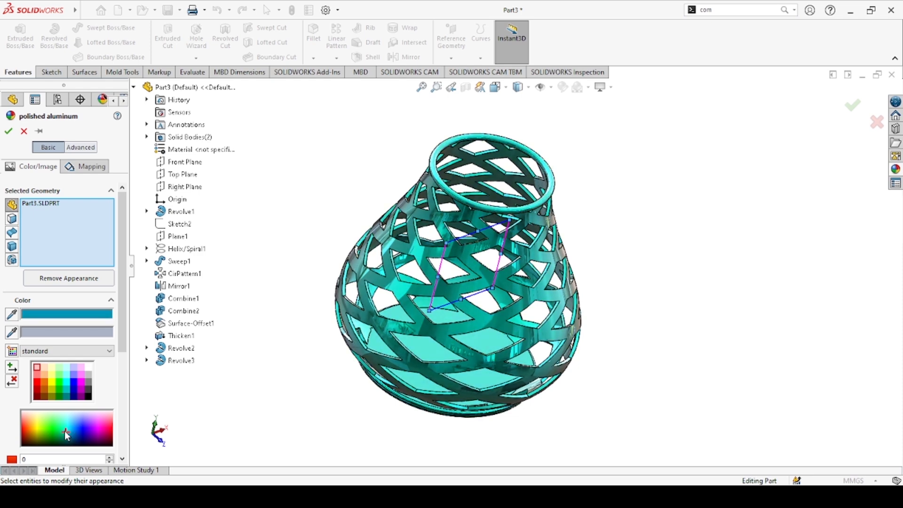
left_click(9, 133)
middle_click_drag(632, 324, 632, 285)
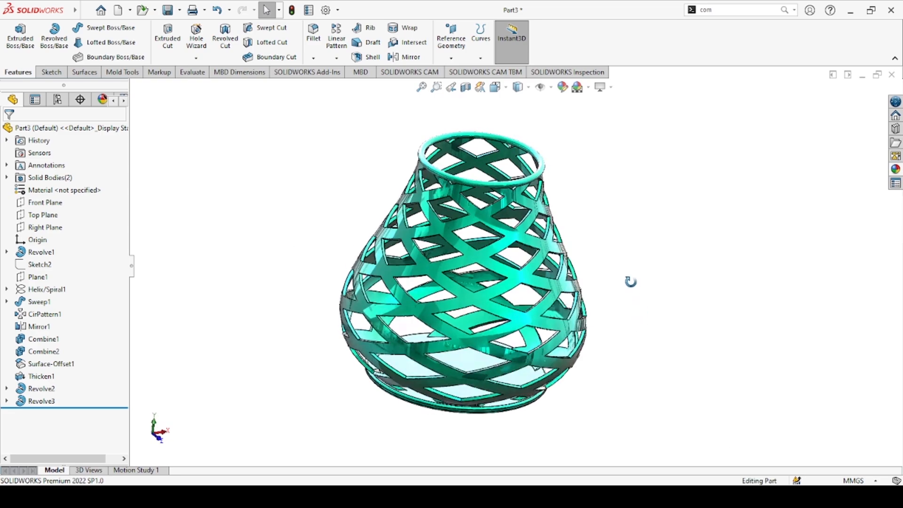
middle_click_drag(636, 254, 674, 236)
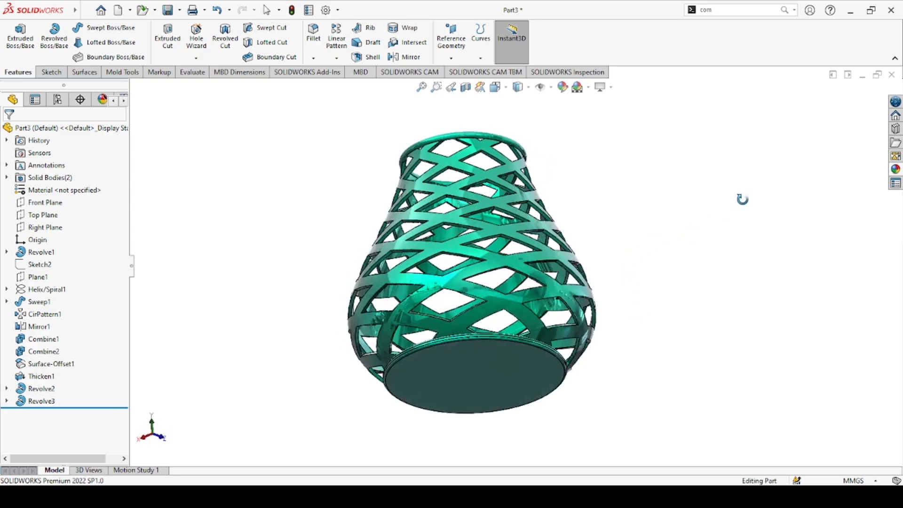
middle_click_drag(781, 354, 814, 333)
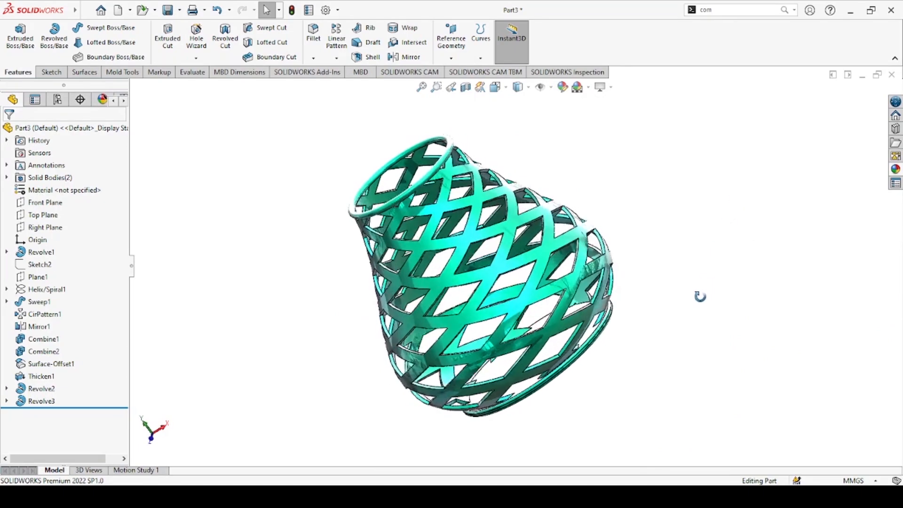
middle_click_drag(702, 293, 669, 323)
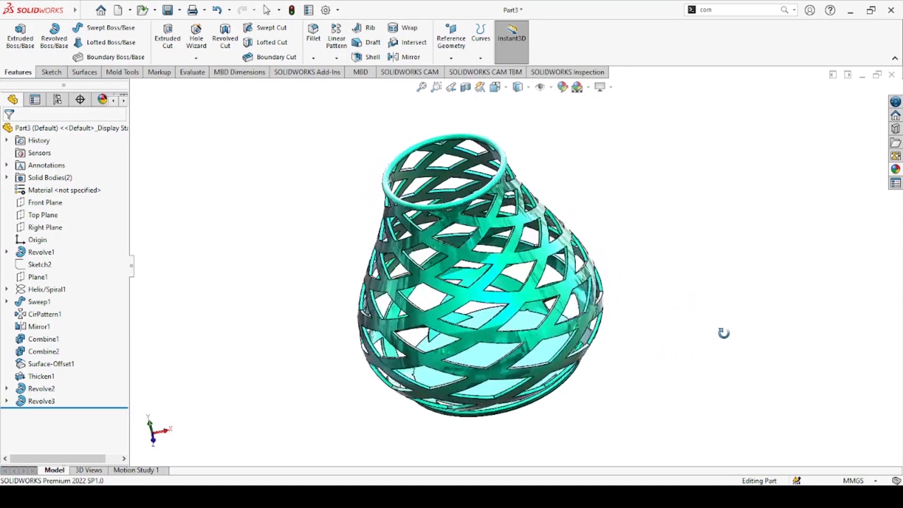